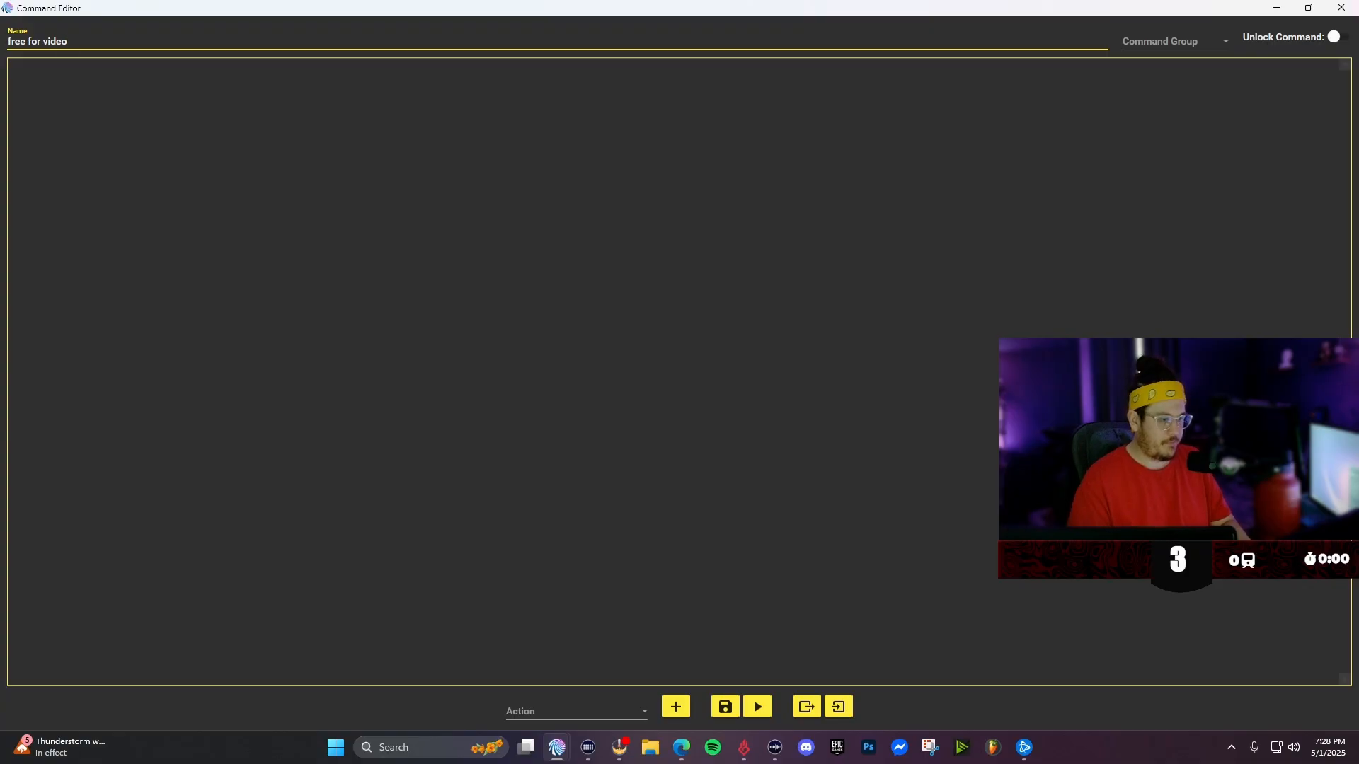
- Add a Random action to the command
click(737, 274)
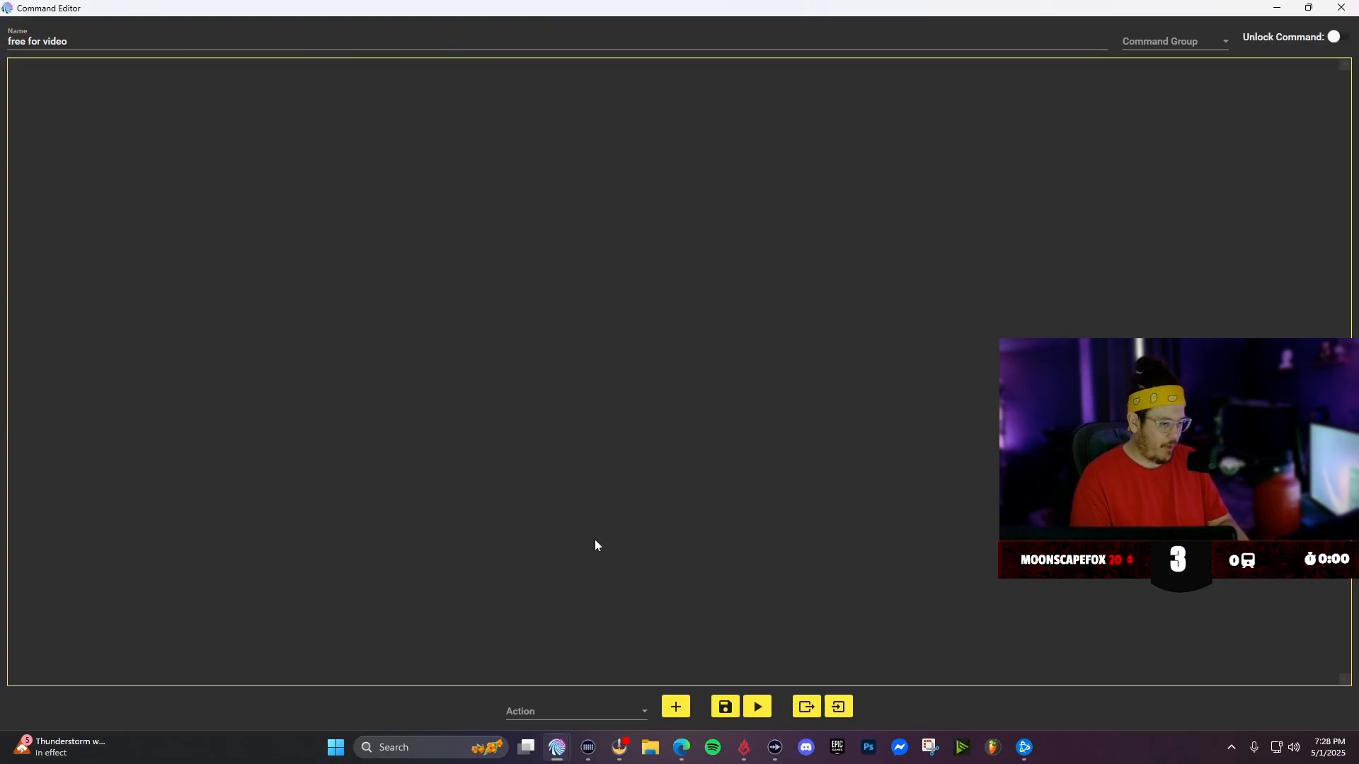
click(532, 710)
scroll(596, 556, down, 3)
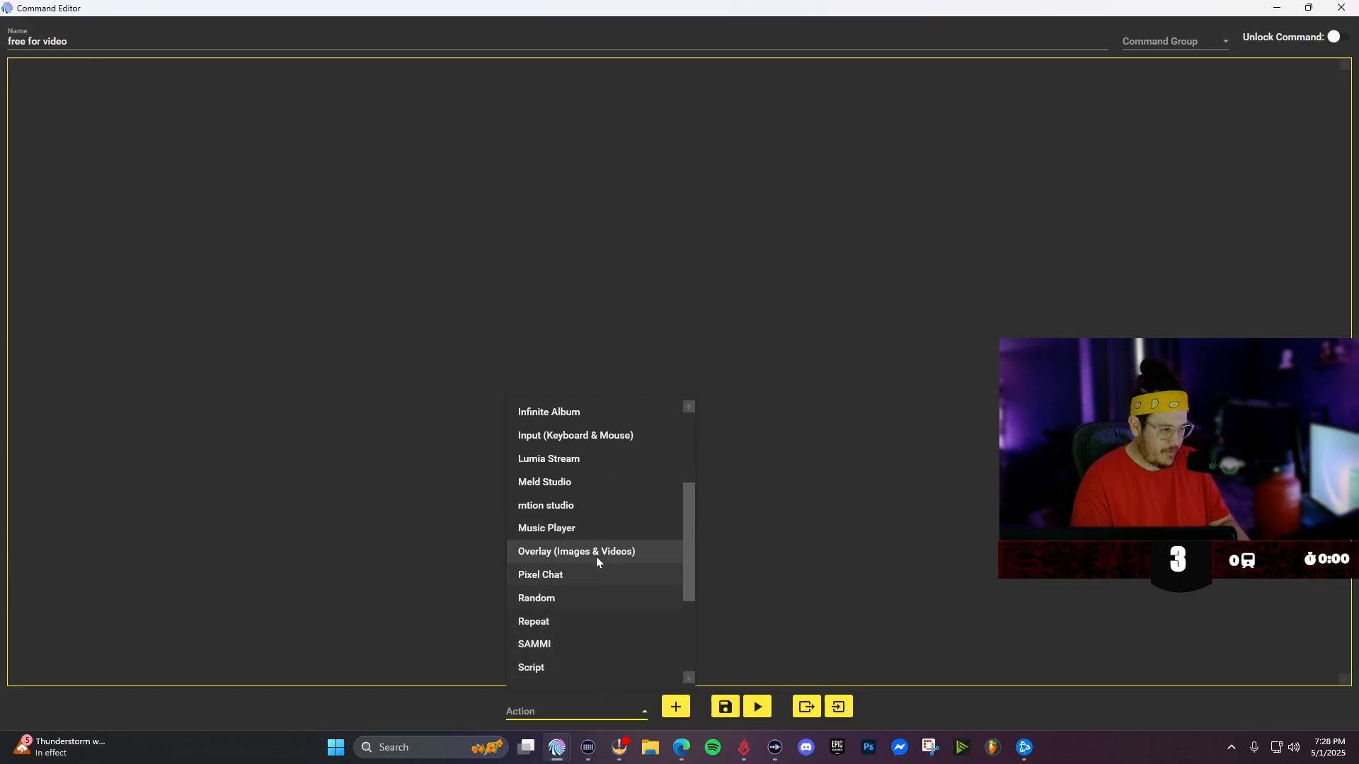
click(559, 601)
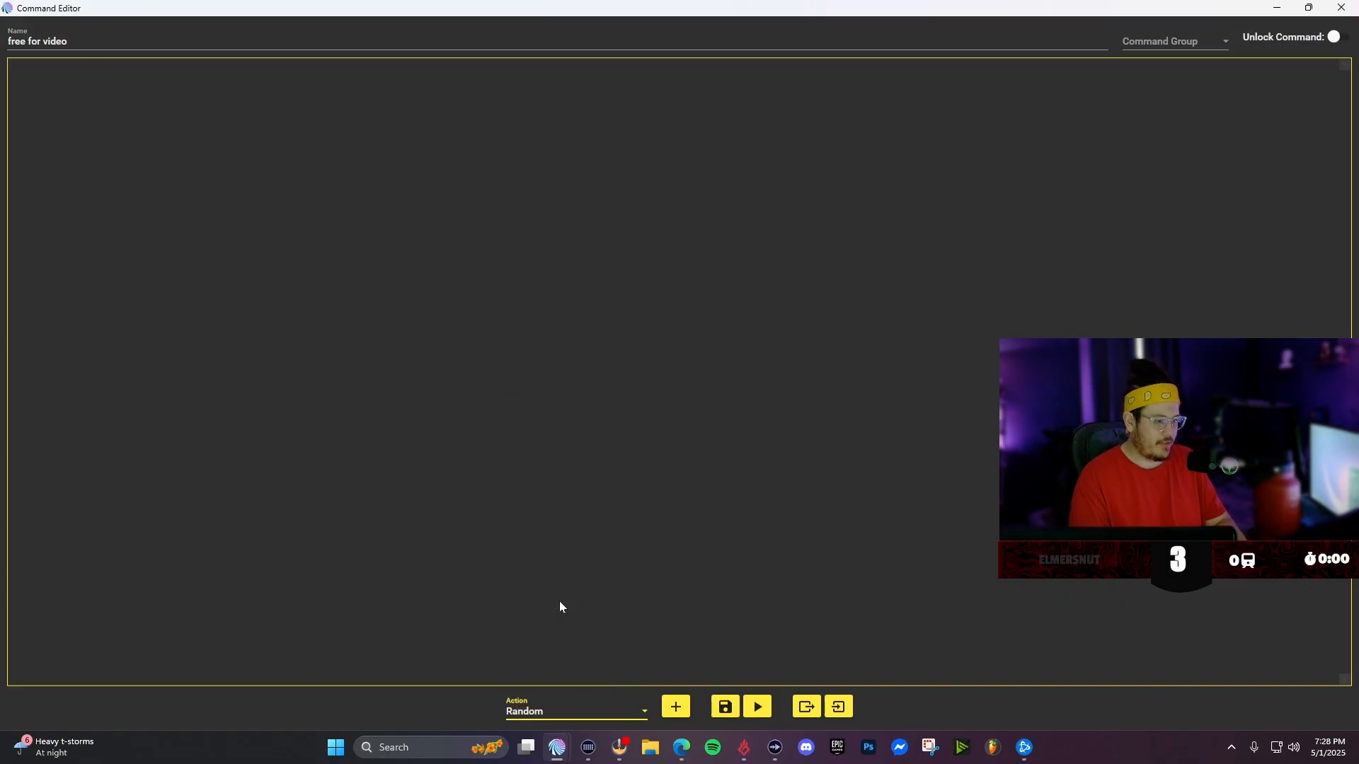
click(675, 706)
- Add a Group action inside the Random action
click(92, 121)
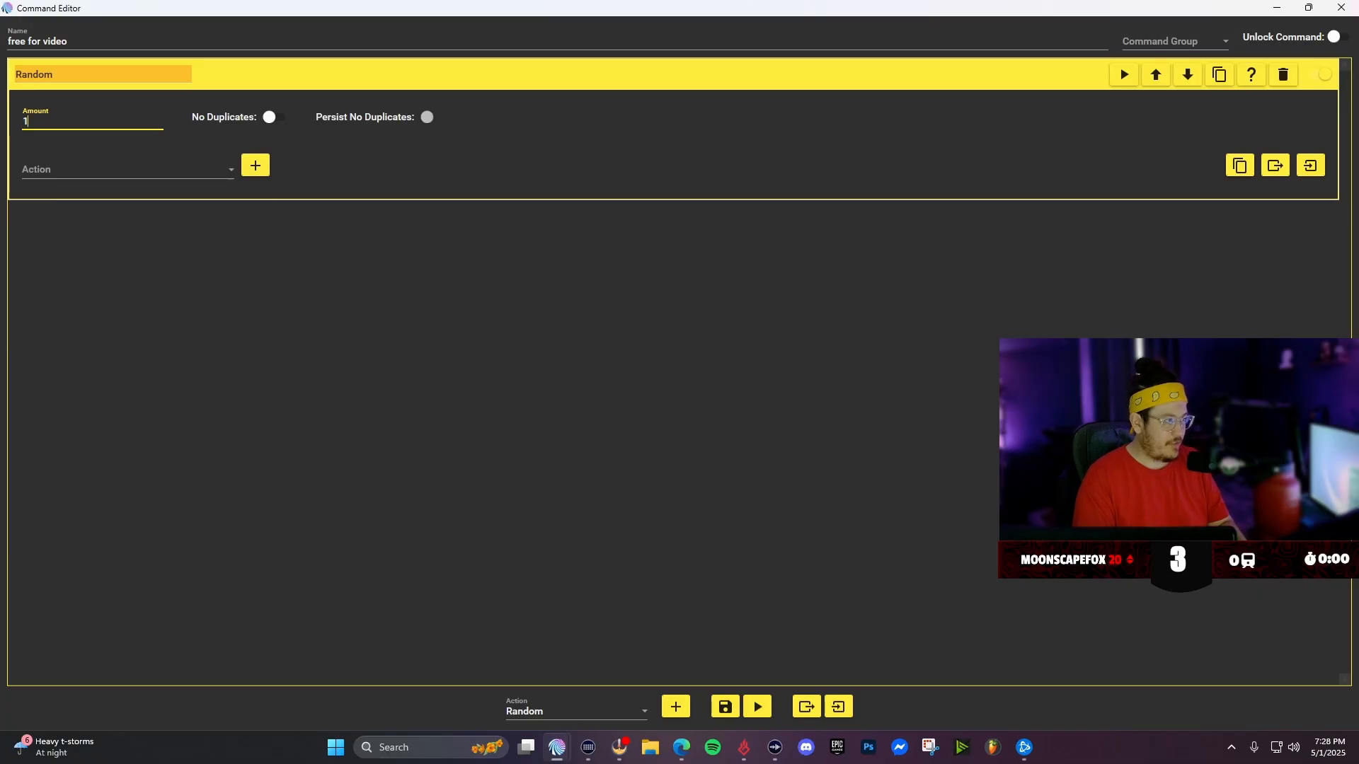
click(45, 167)
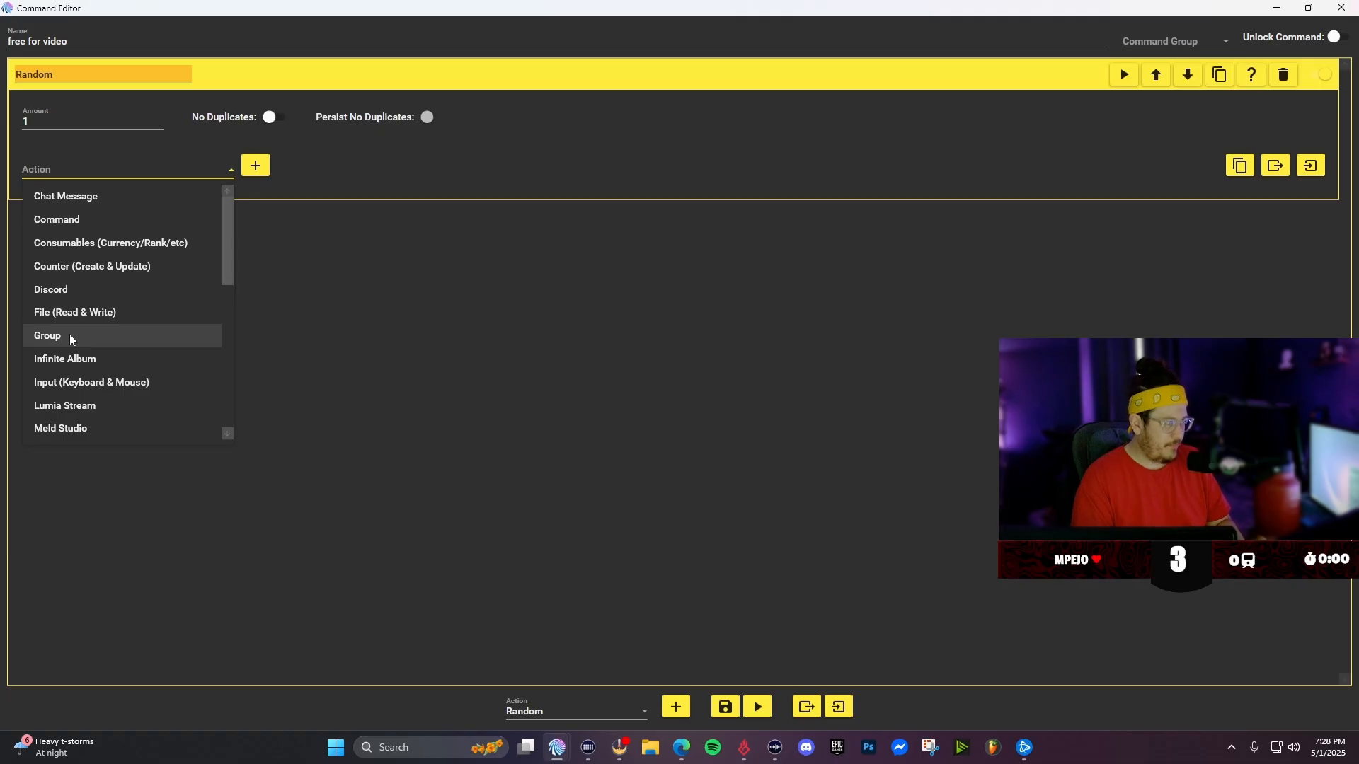
click(69, 336)
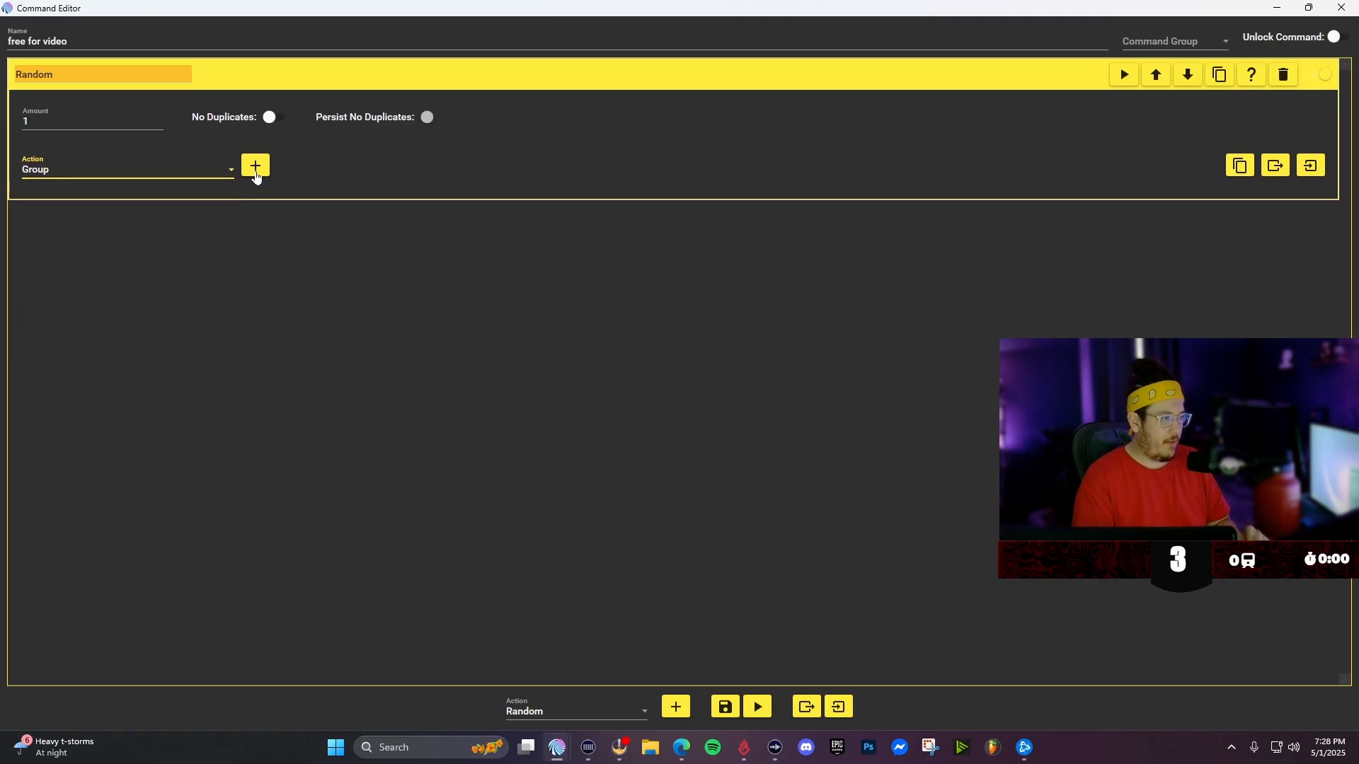
click(255, 172)
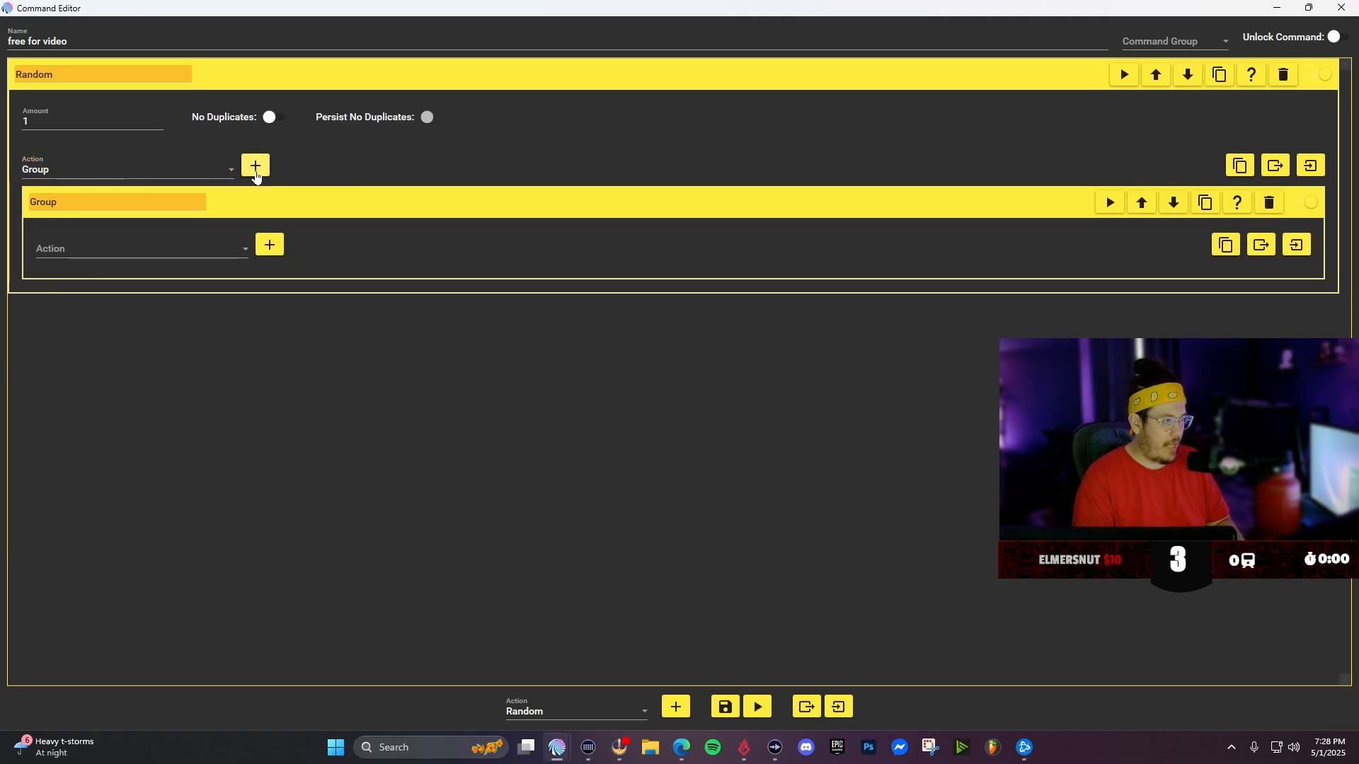
- Add a Chat Message action inside the Group
click(88, 253)
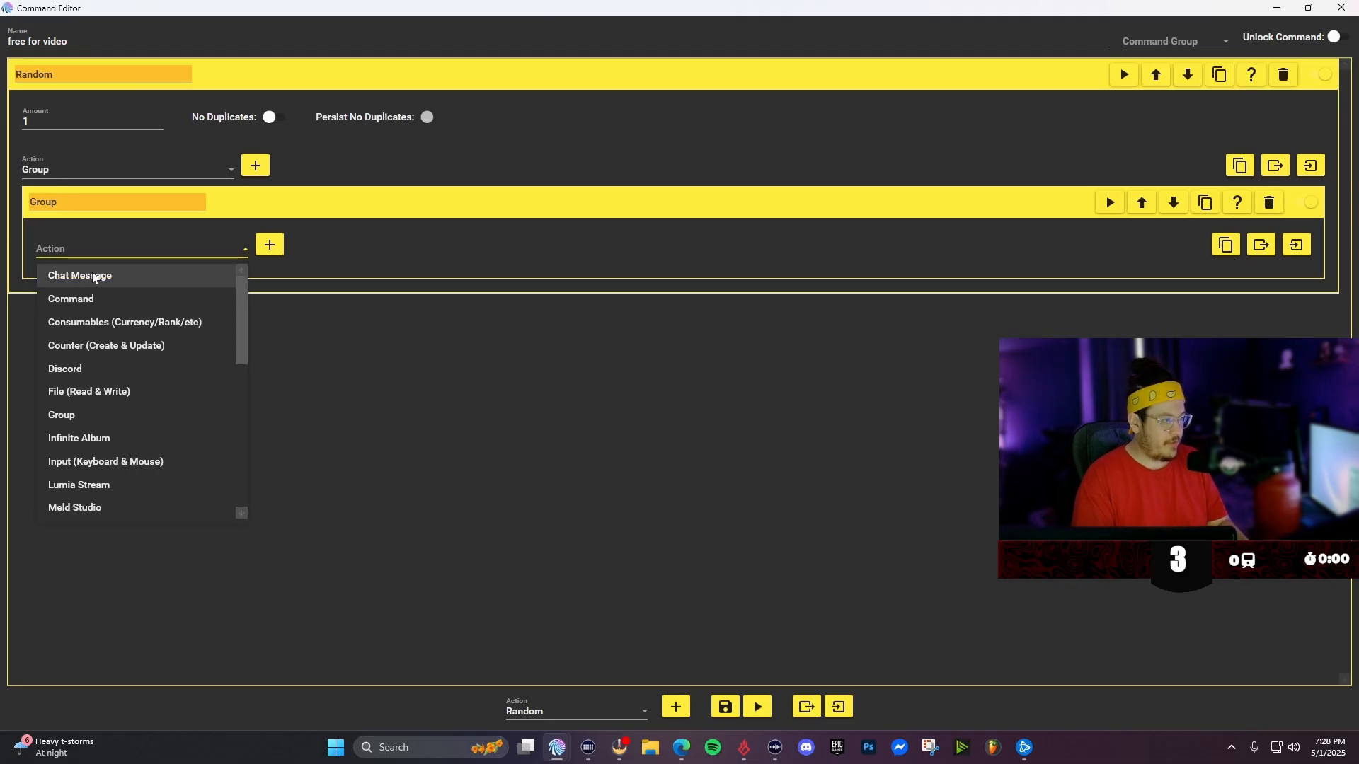
click(94, 278)
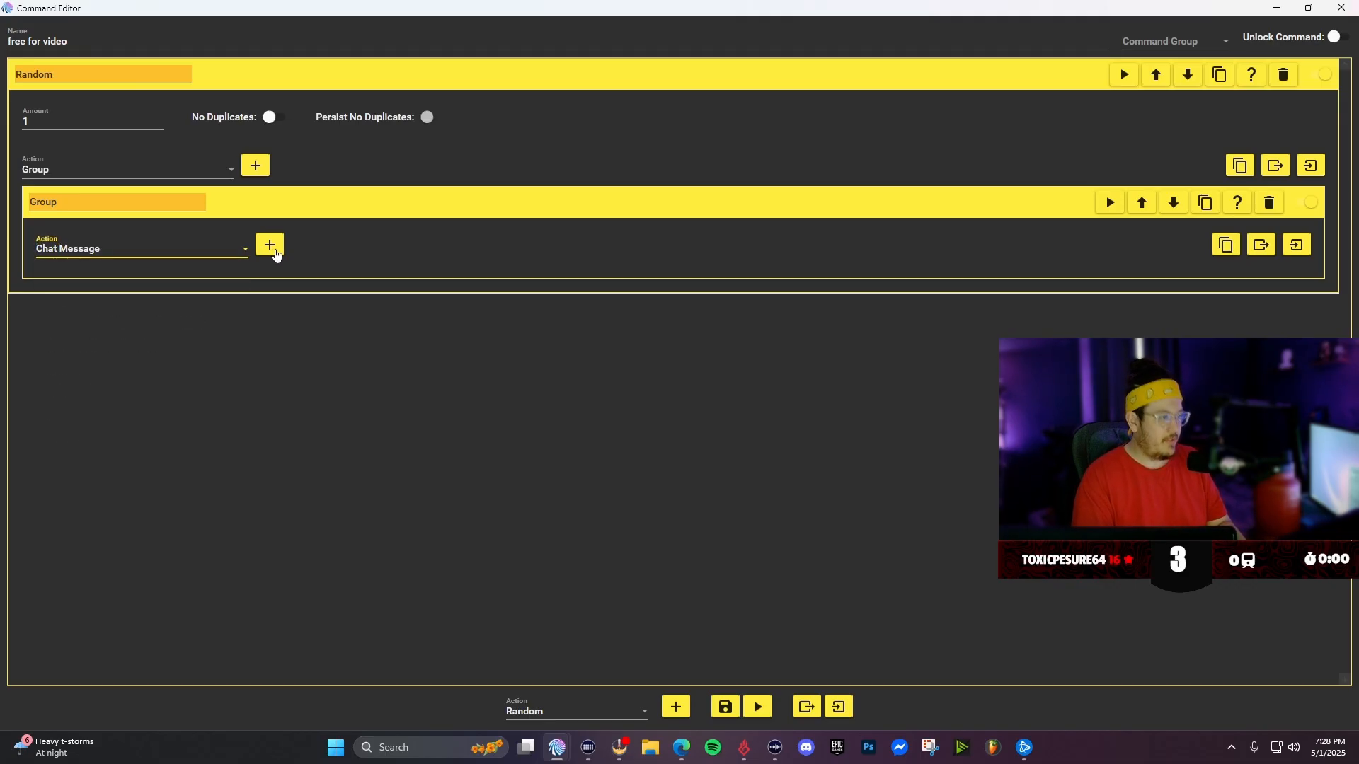
click(269, 245)
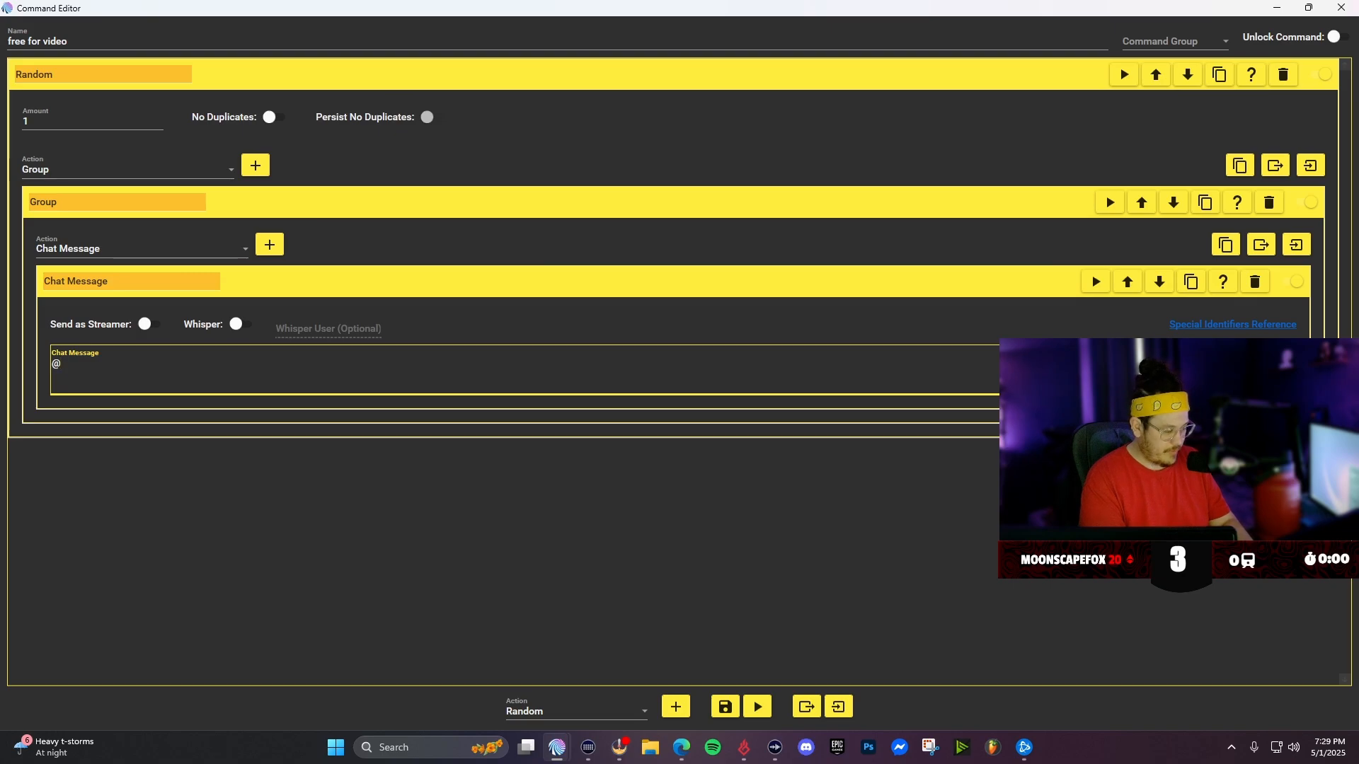
- Write the chat message "@$username just got 100k culture coins!"
text(u)
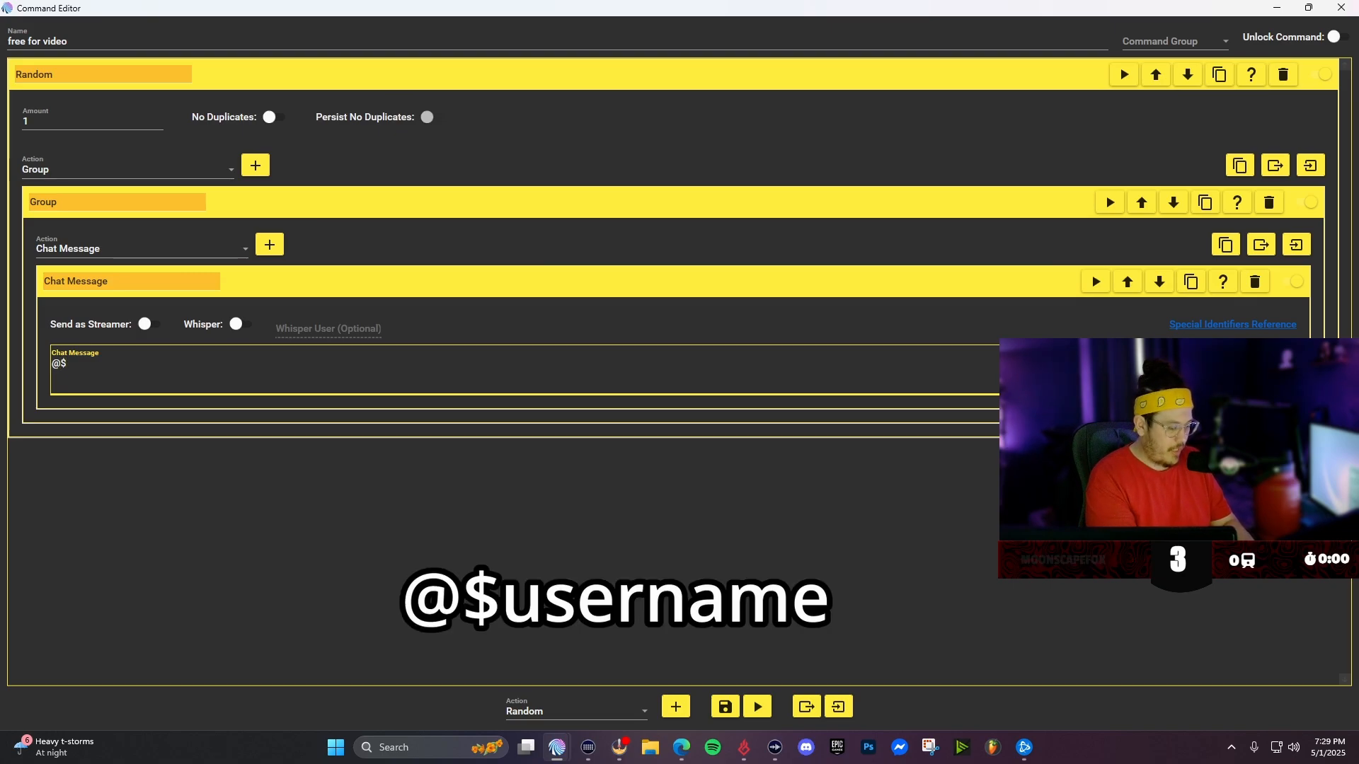
text(sername)
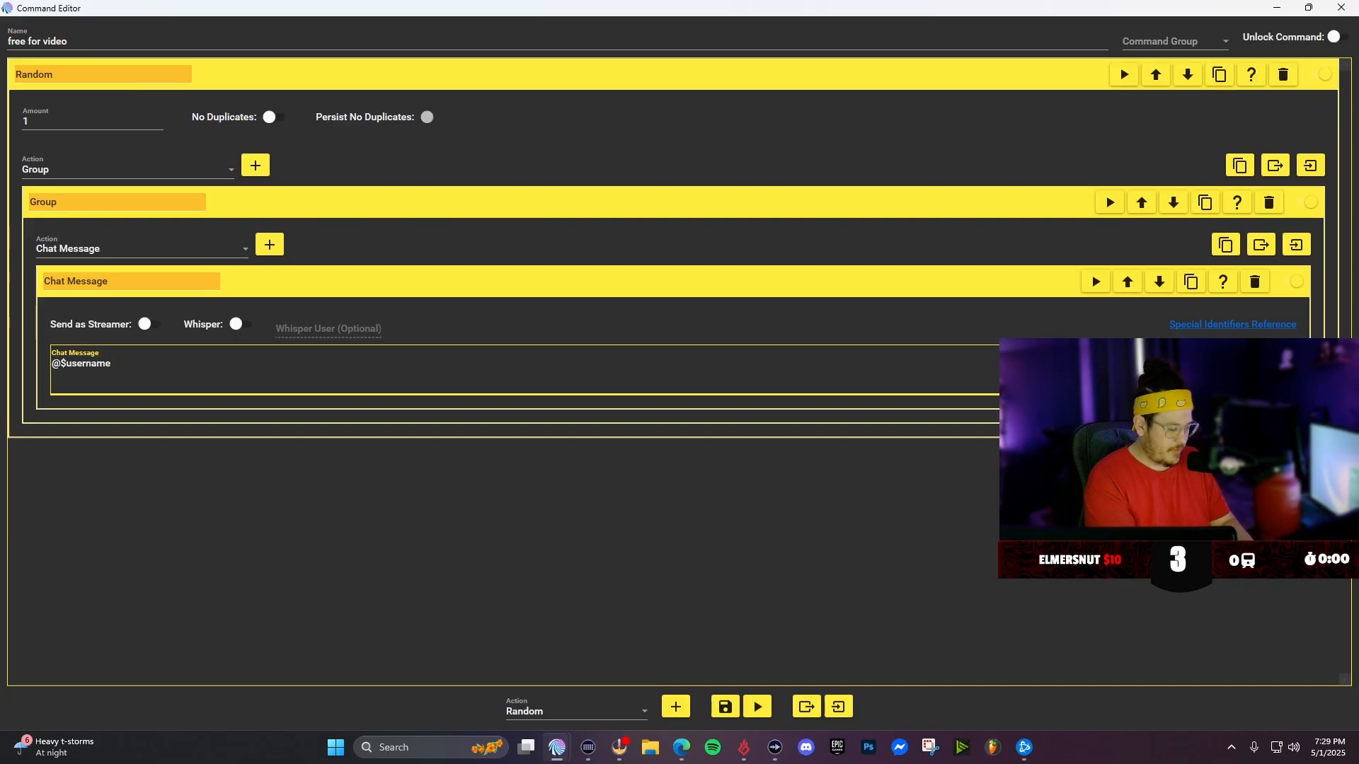
text(ju)
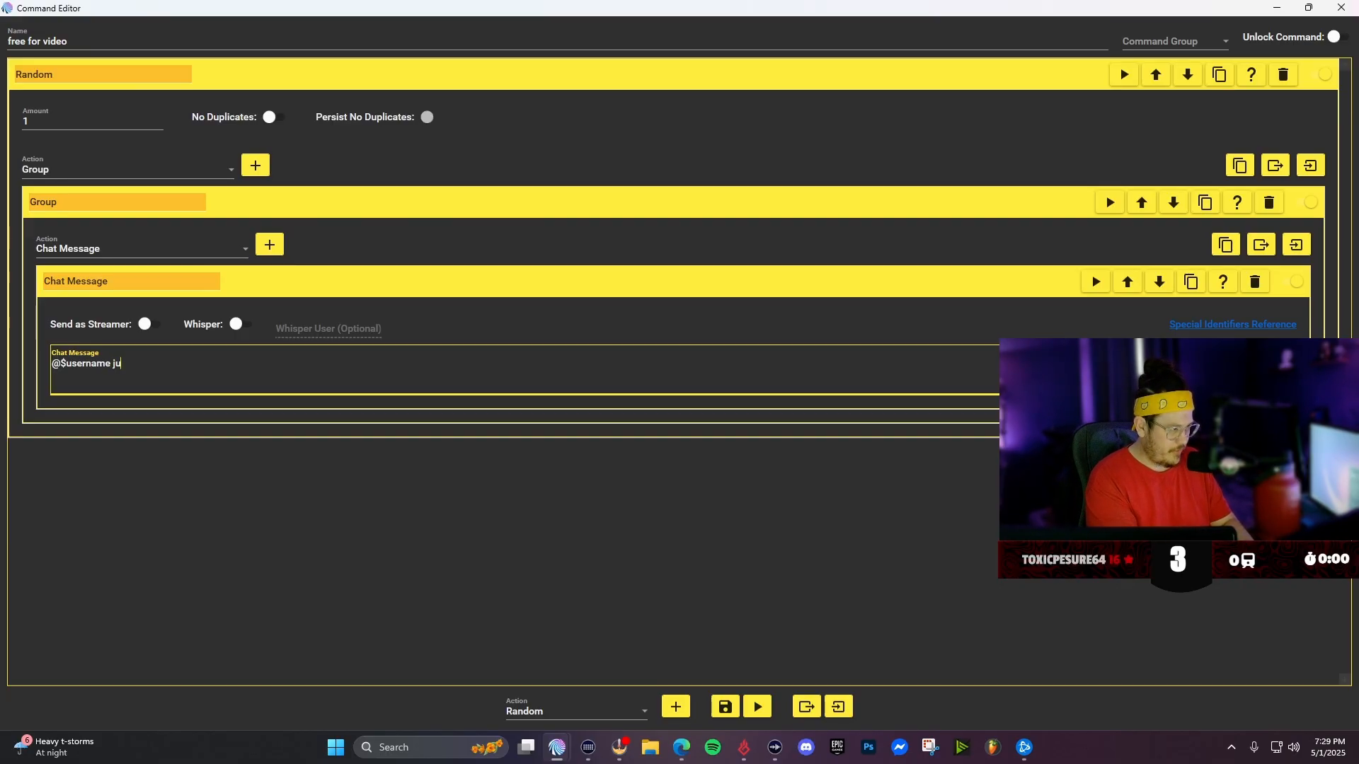
text(st got 100k)
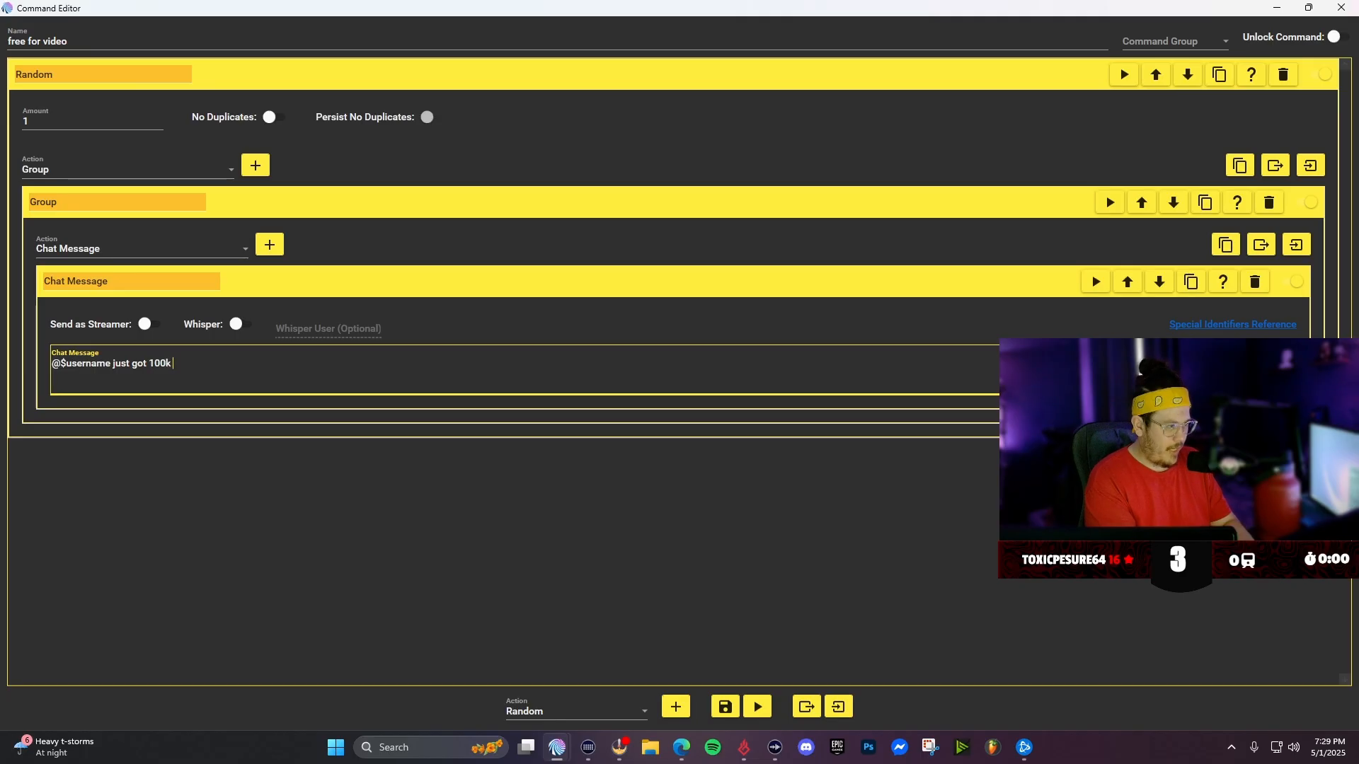
text( culture coins!)
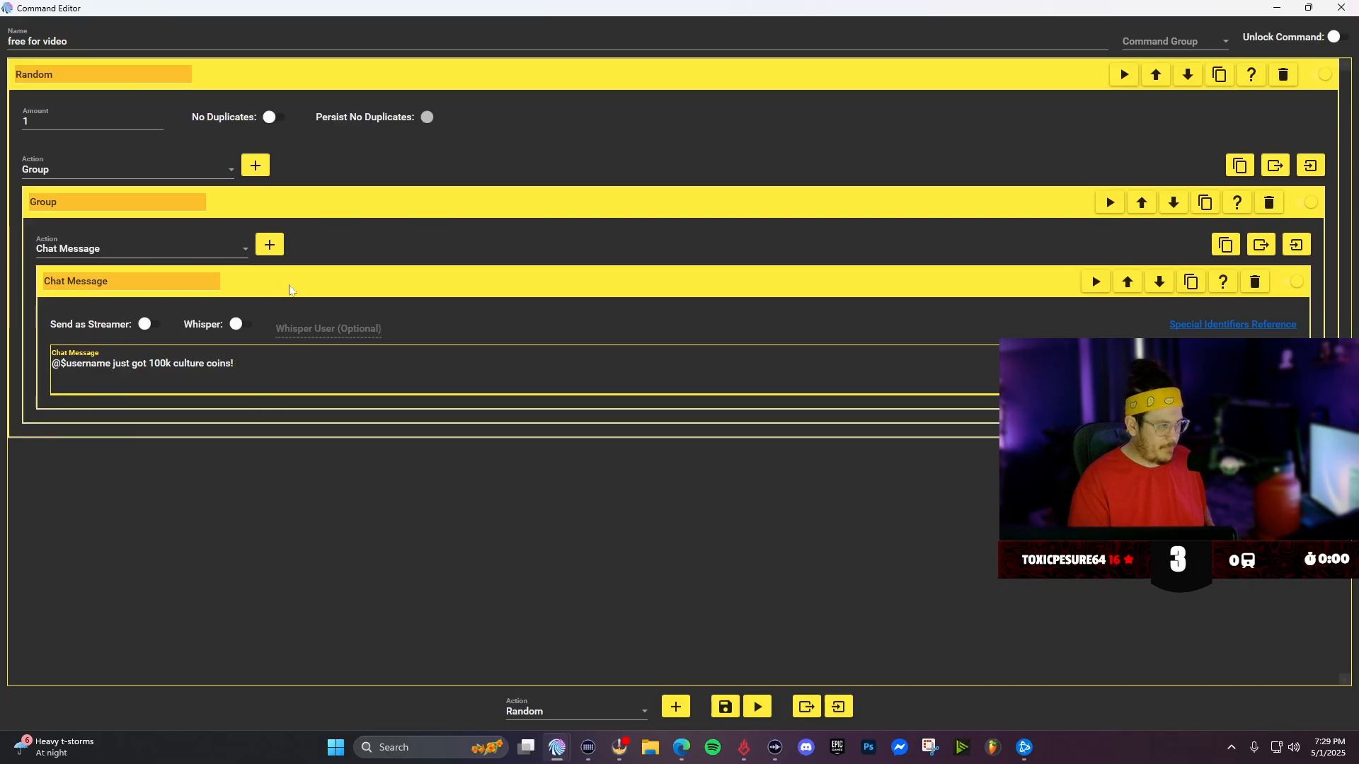
- Add a Consumables (Currency/Rank/etc) action to the same Group
click(104, 250)
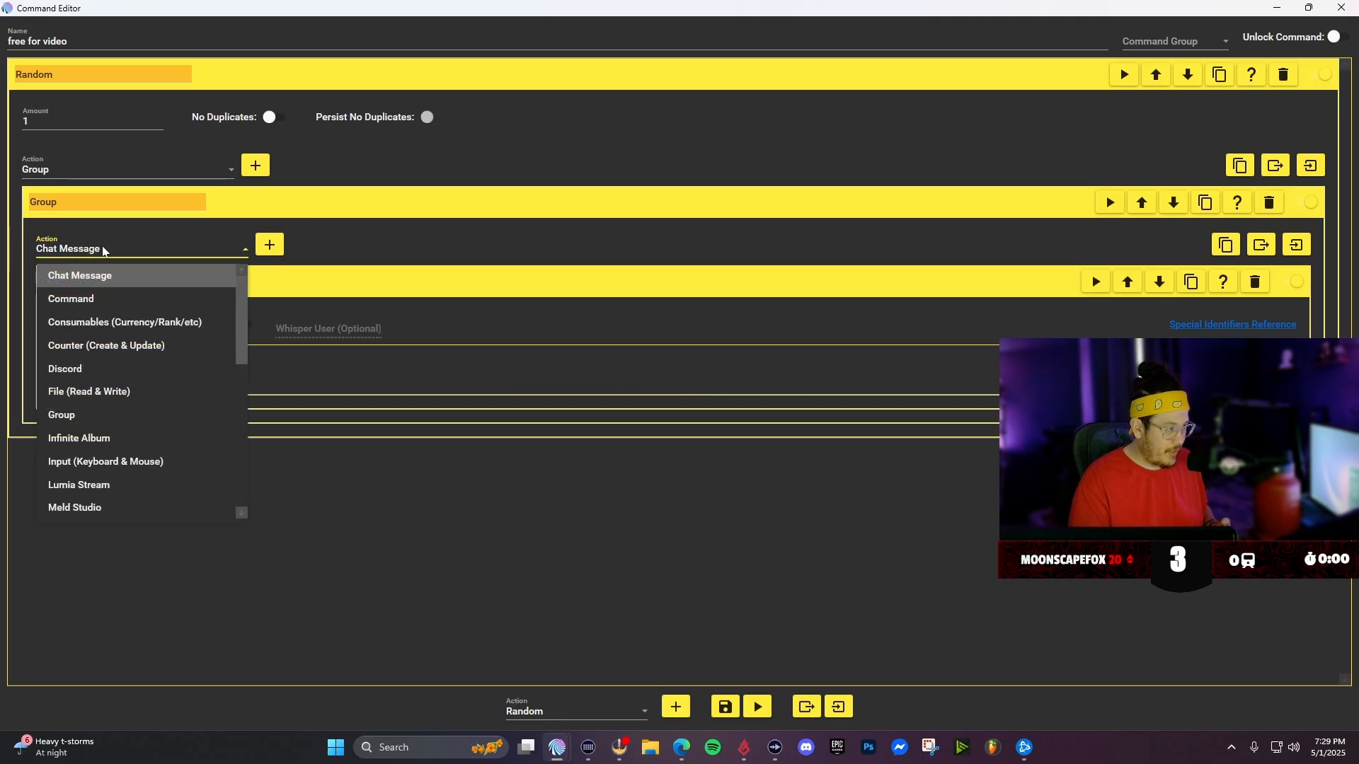
click(131, 325)
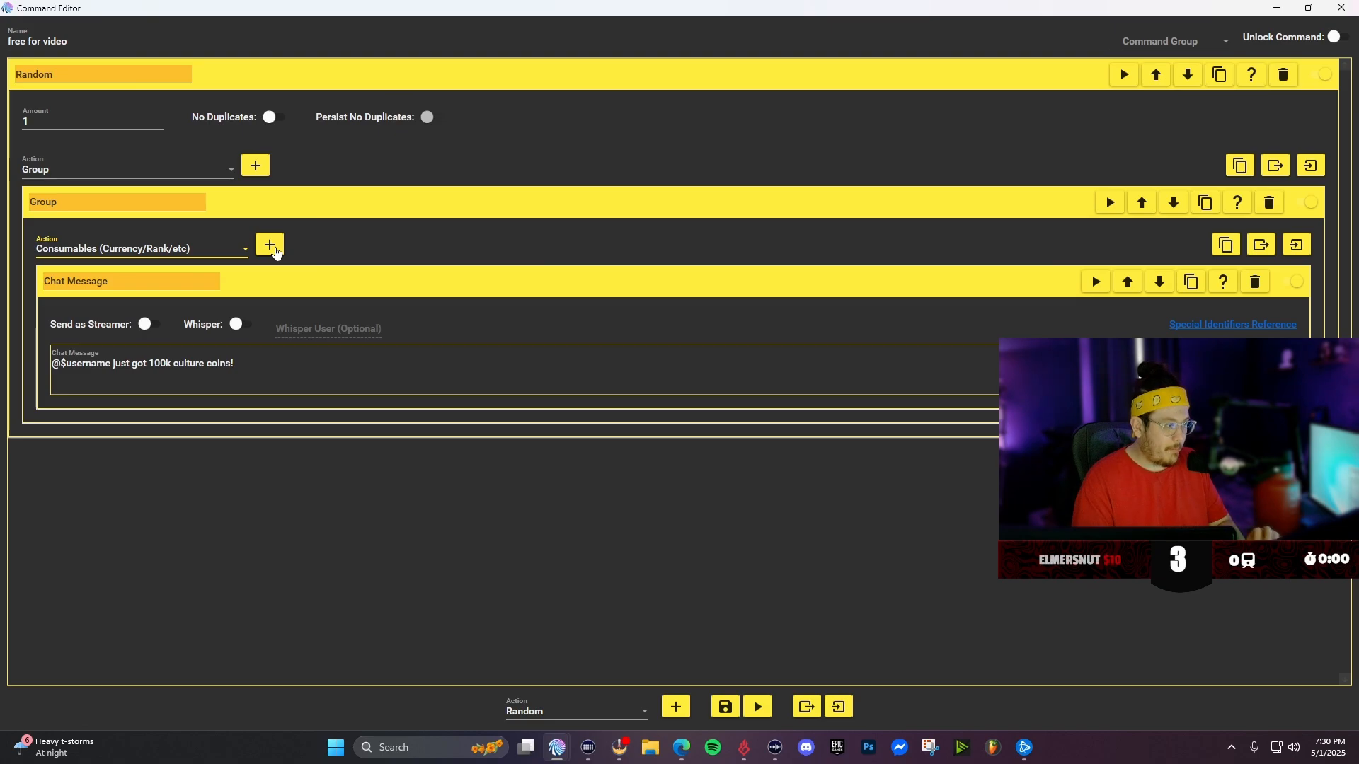
click(270, 246)
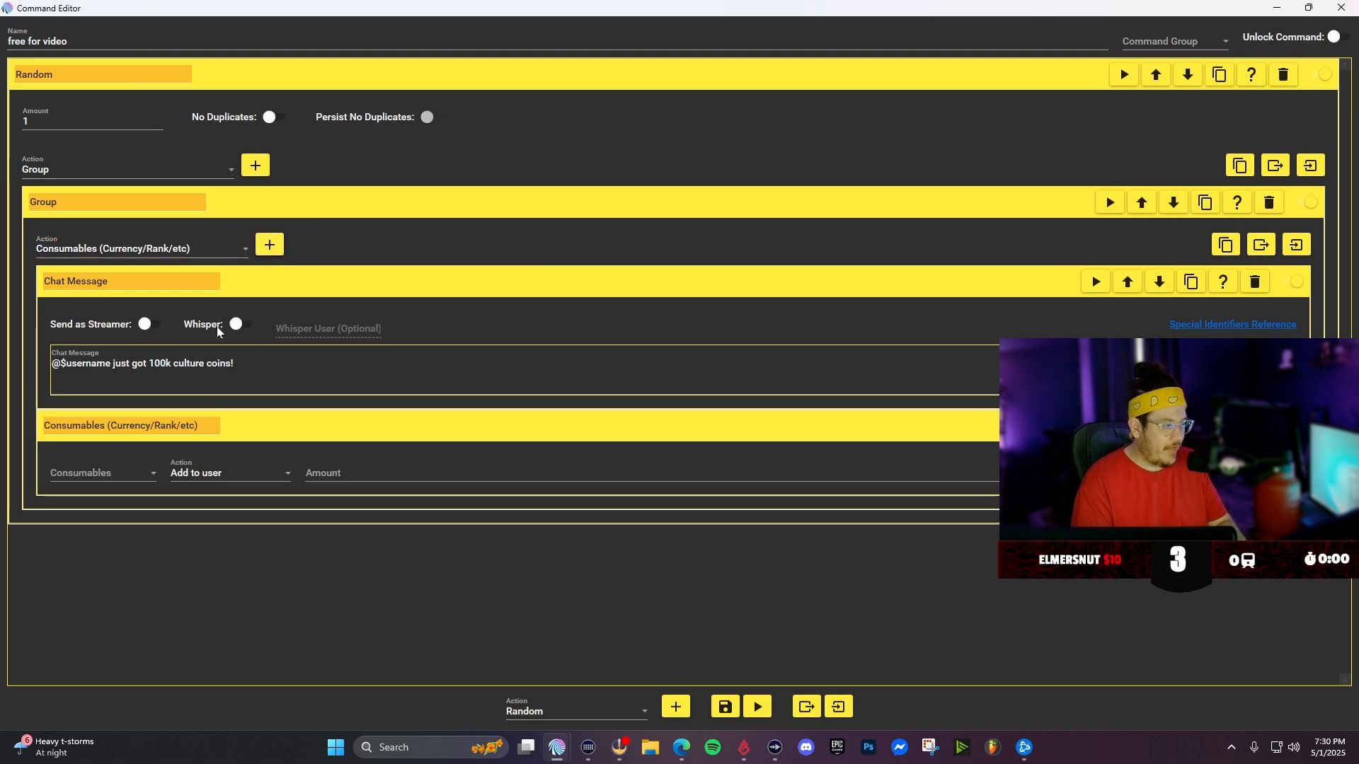
- Set the consumable to CULTURE COINS, action Add to user, with an amount of 100000
click(94, 481)
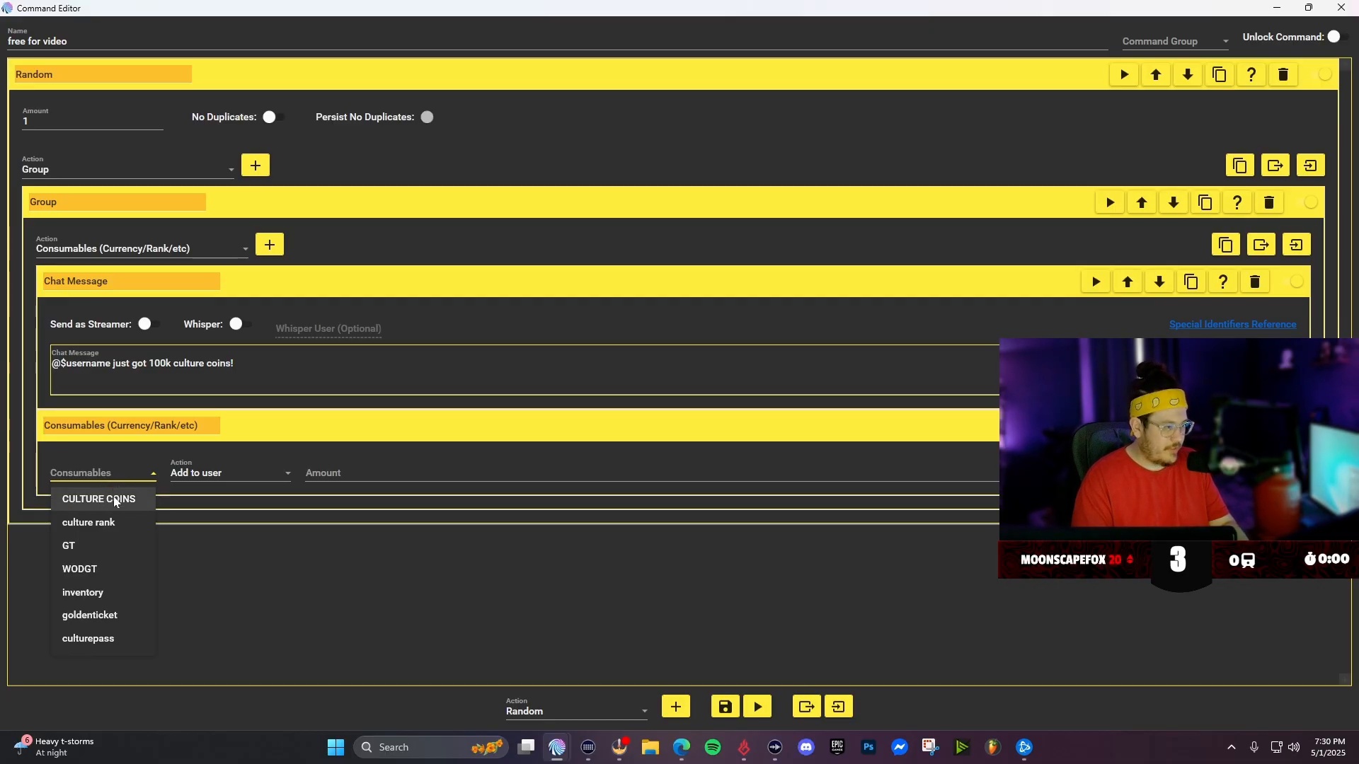
click(116, 501)
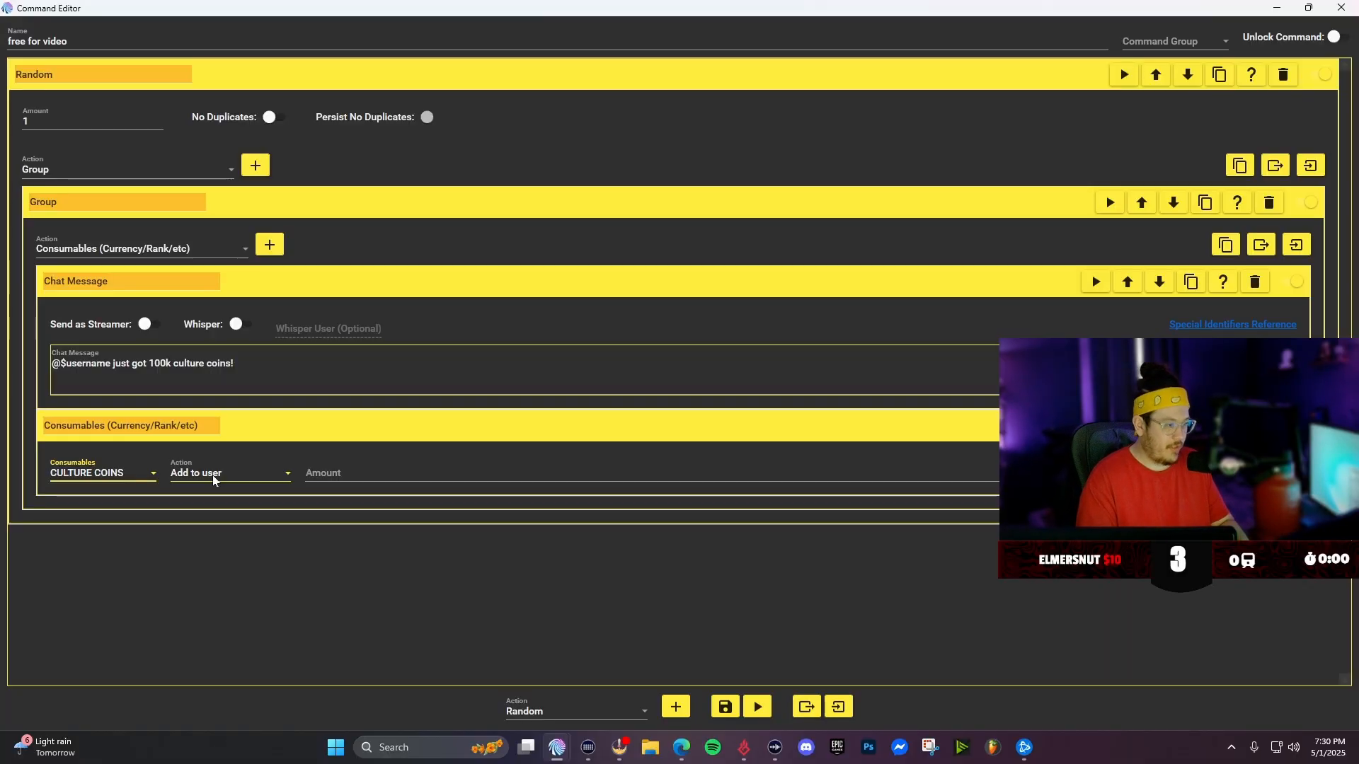
click(350, 473)
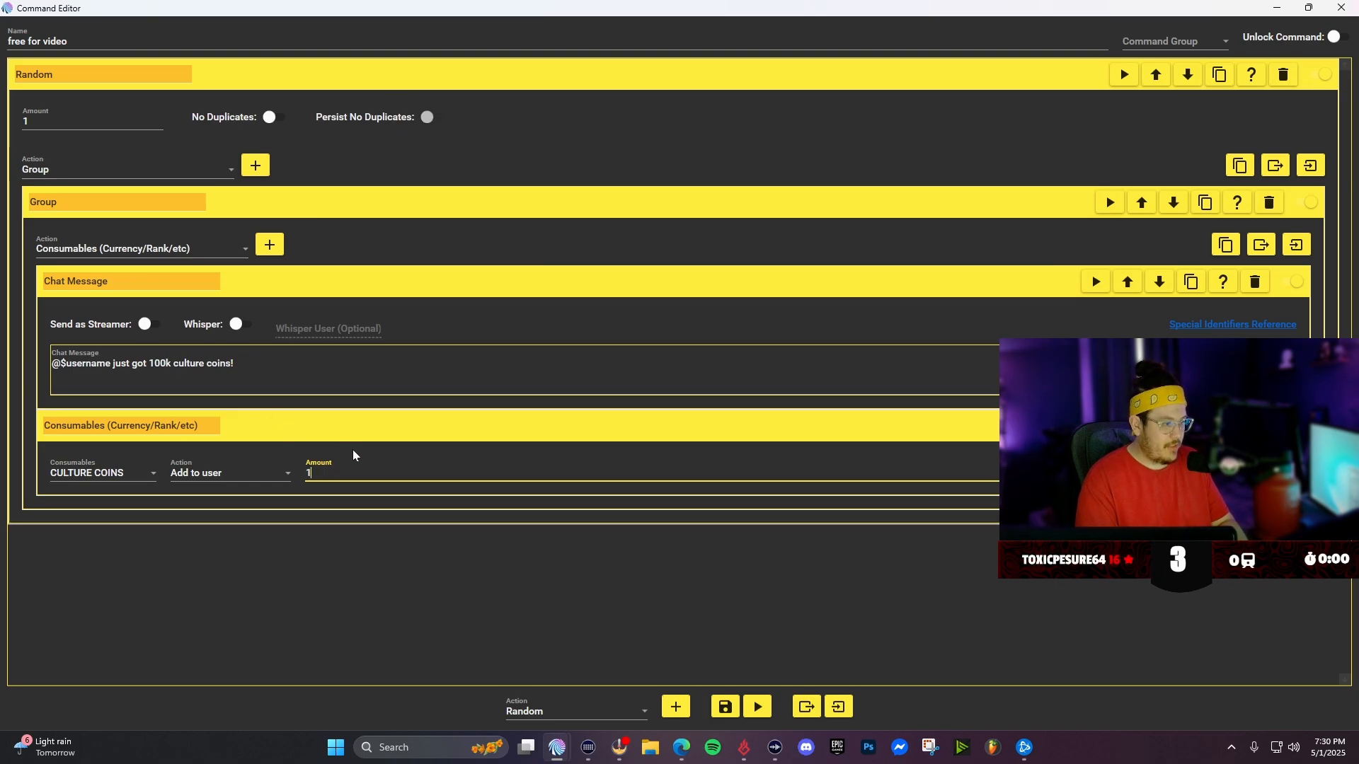
text(100000)
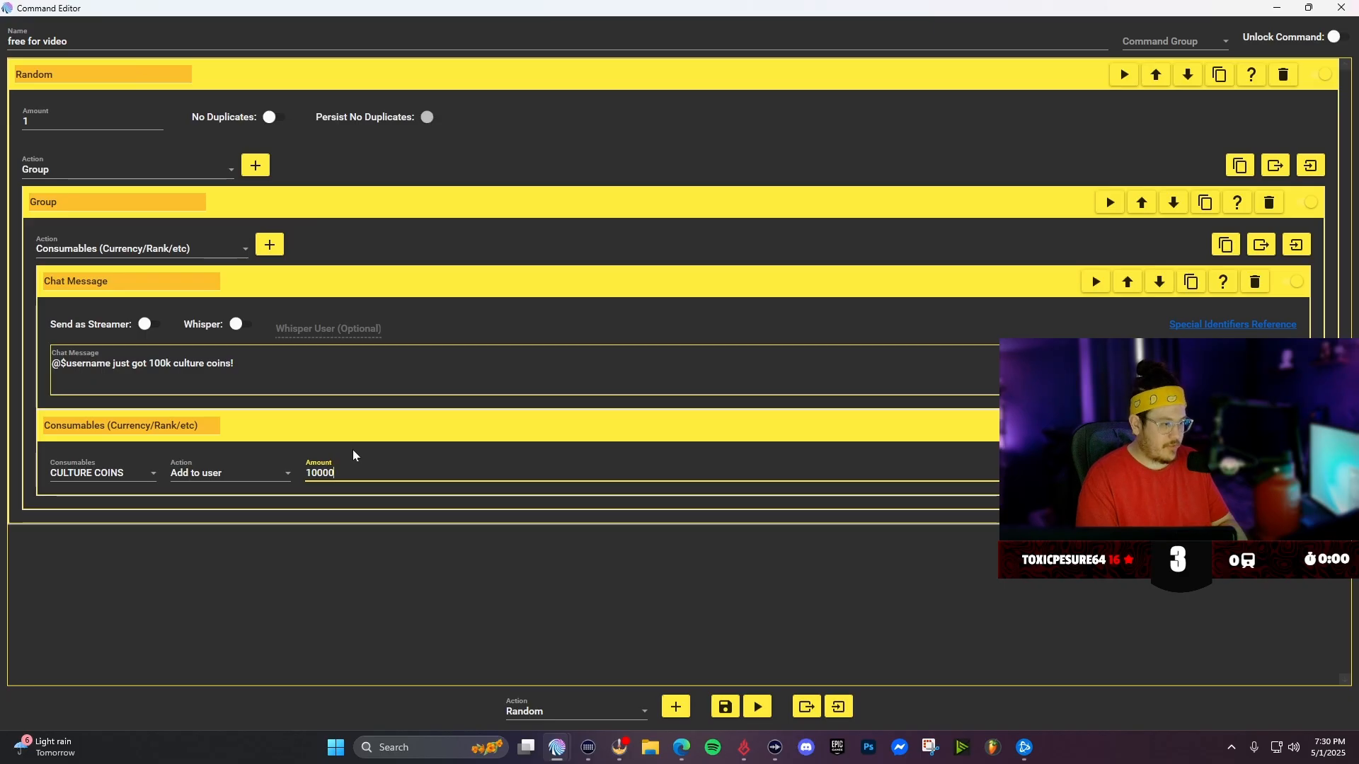
click(364, 584)
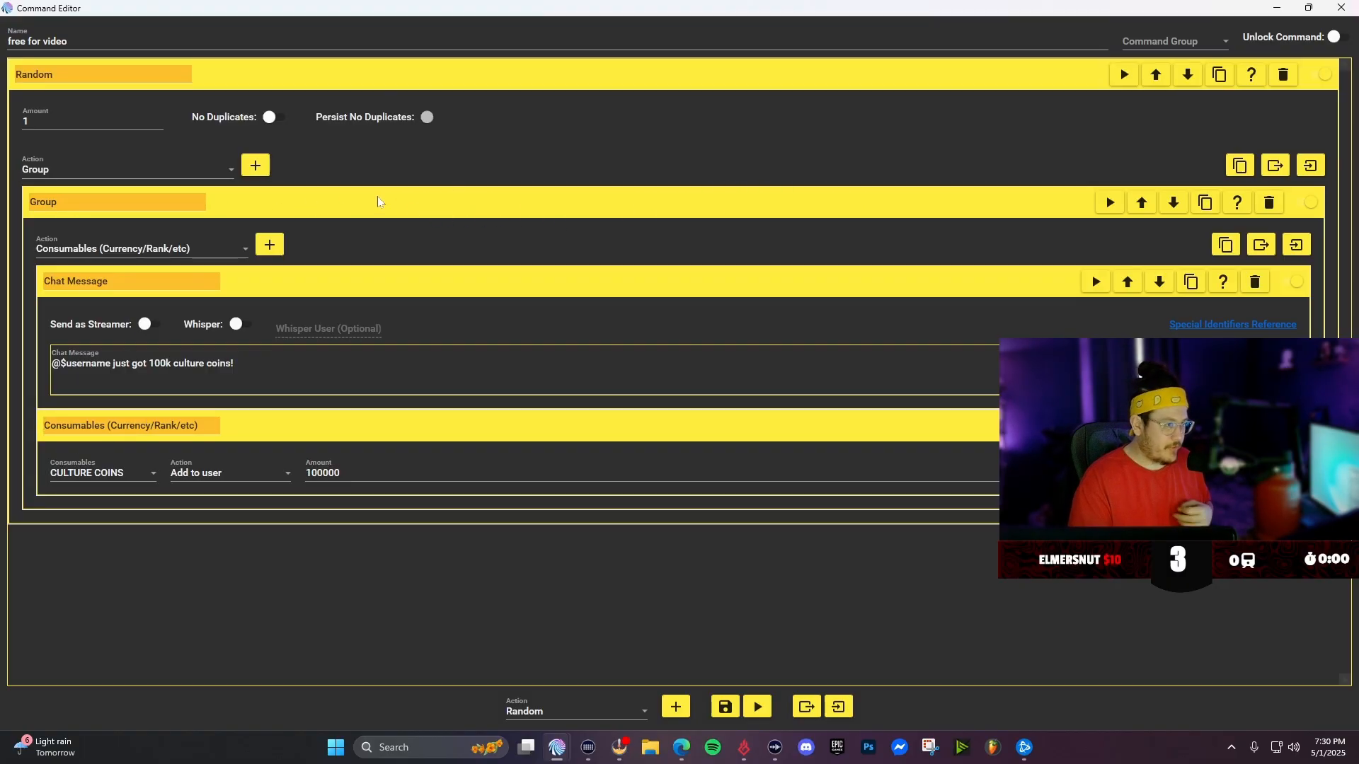
- Collapse the Group and duplicate it
click(534, 204)
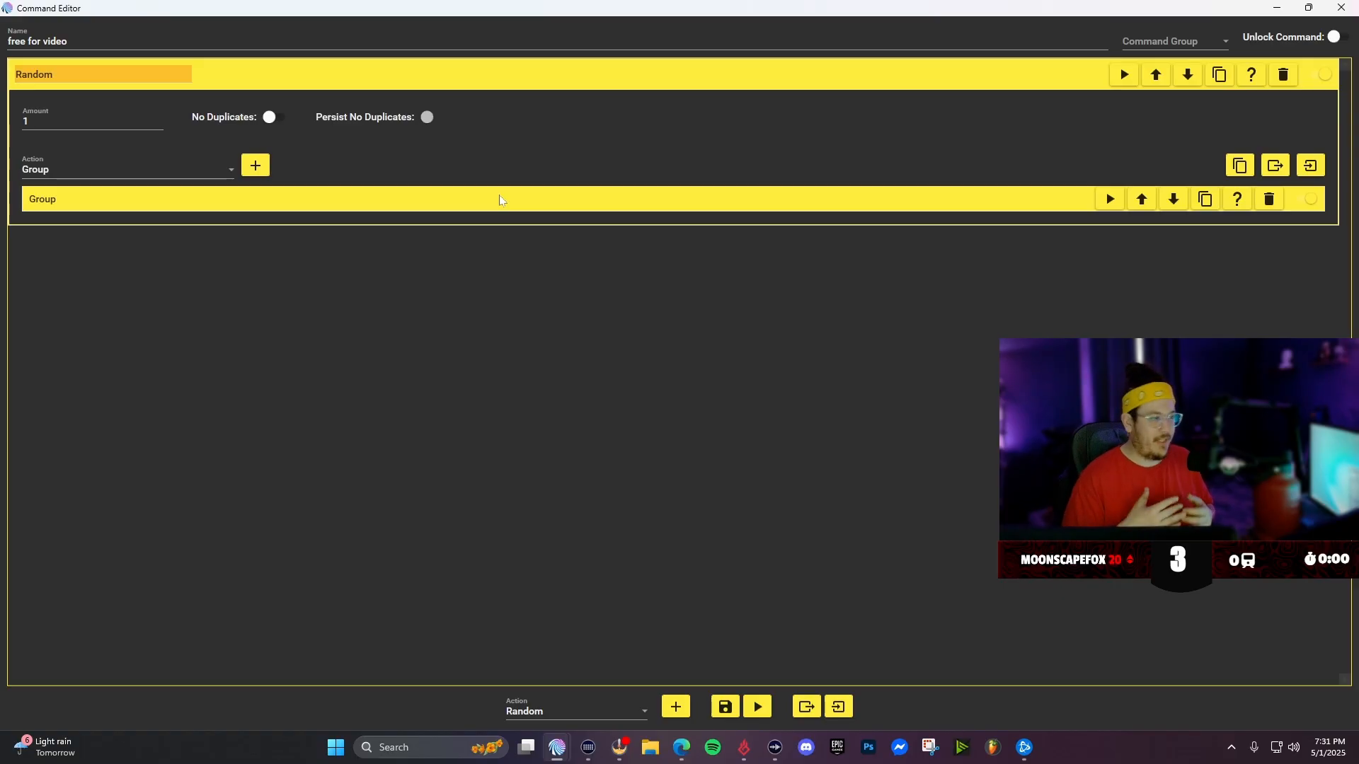
click(1206, 203)
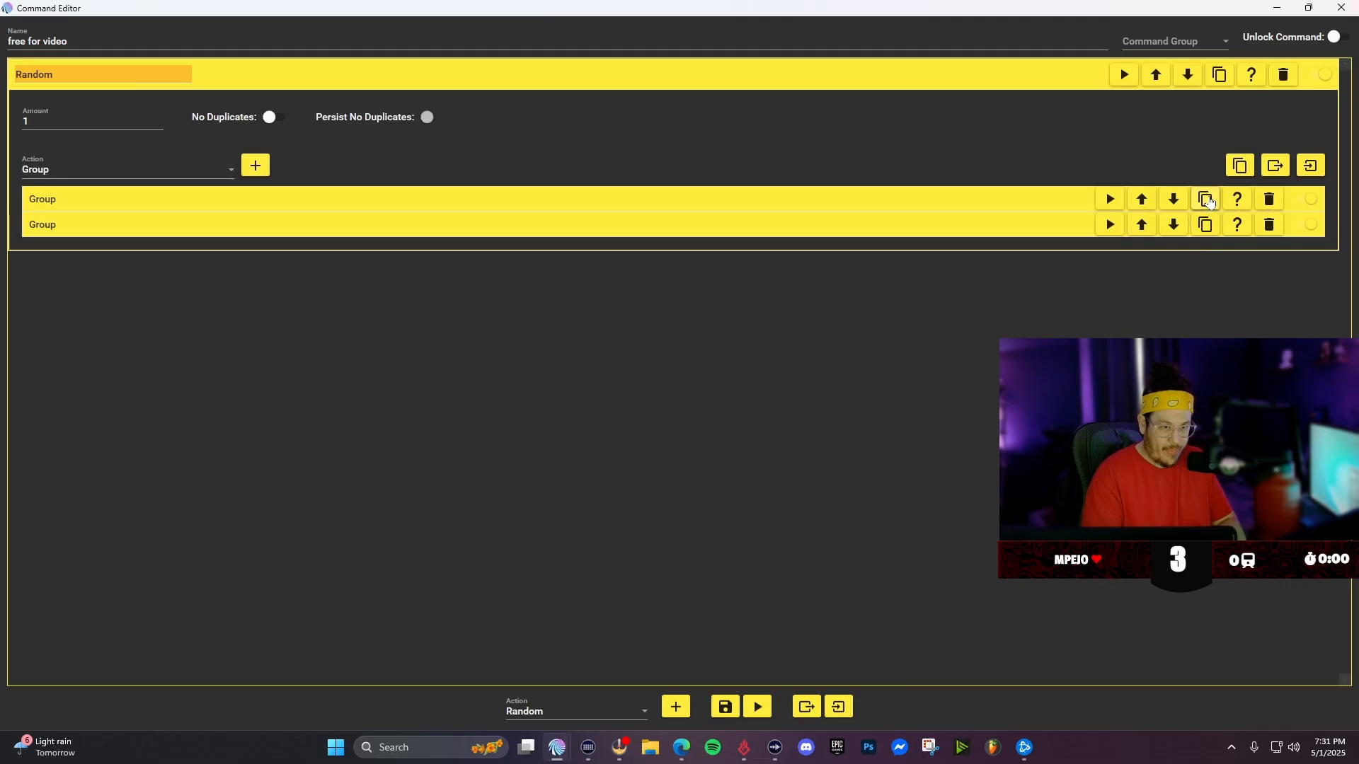
- In the duplicated Group, change the chat message to "@$username just got 200k culture coins!"
click(182, 231)
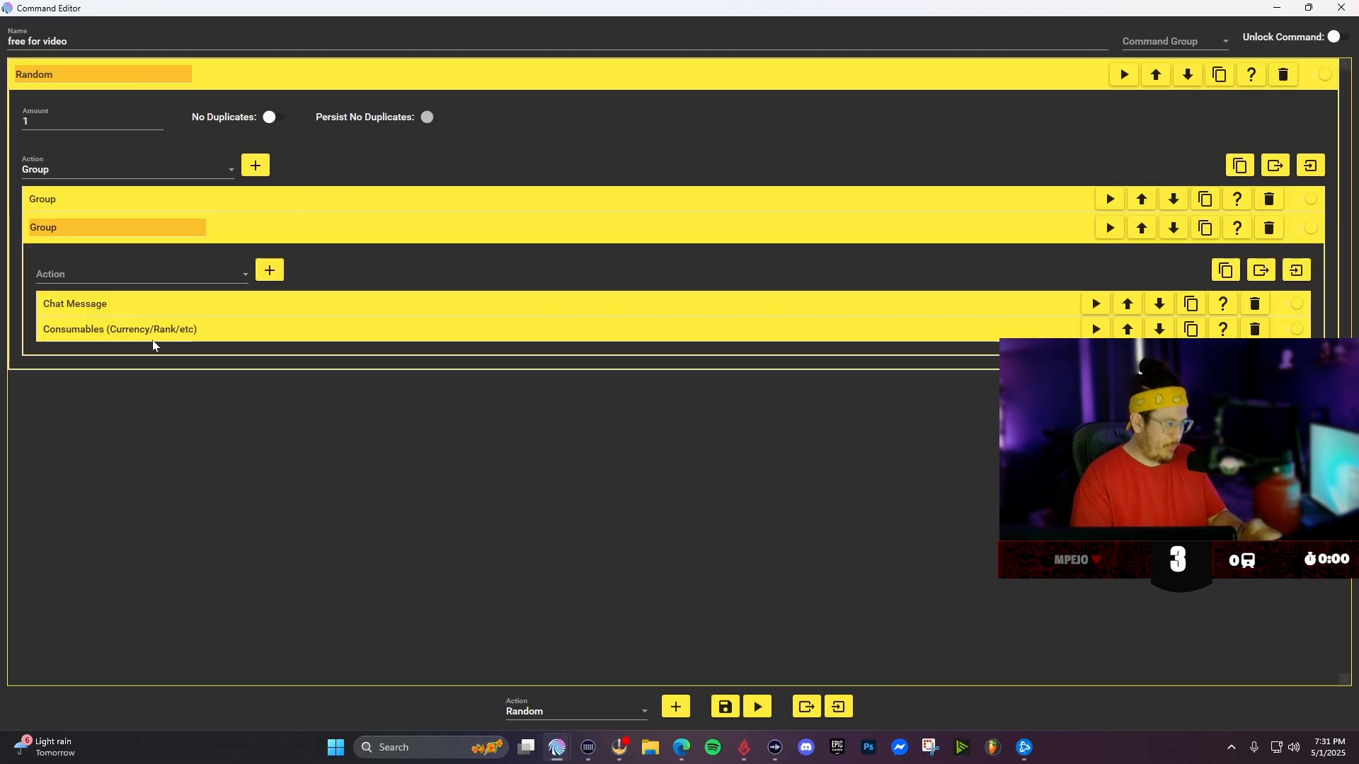
click(157, 311)
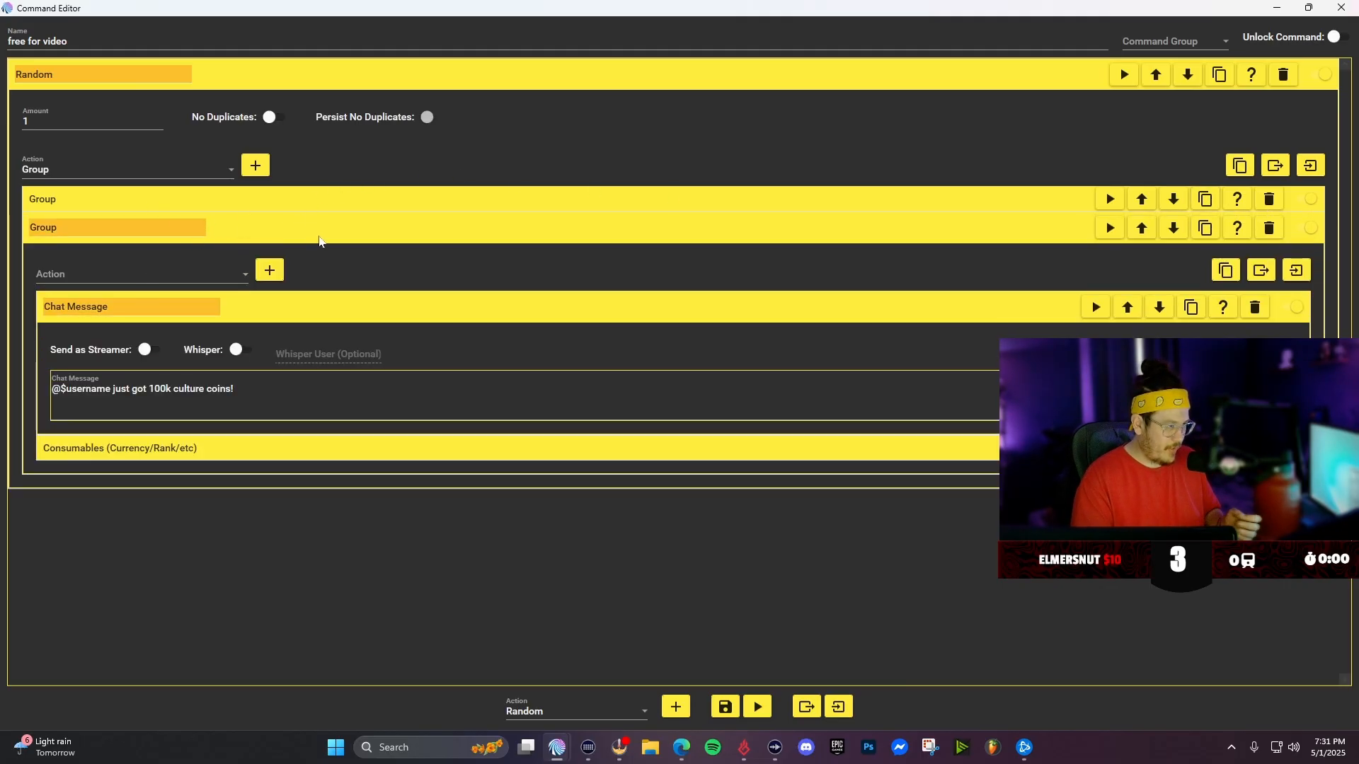
click(309, 229)
click(309, 229)
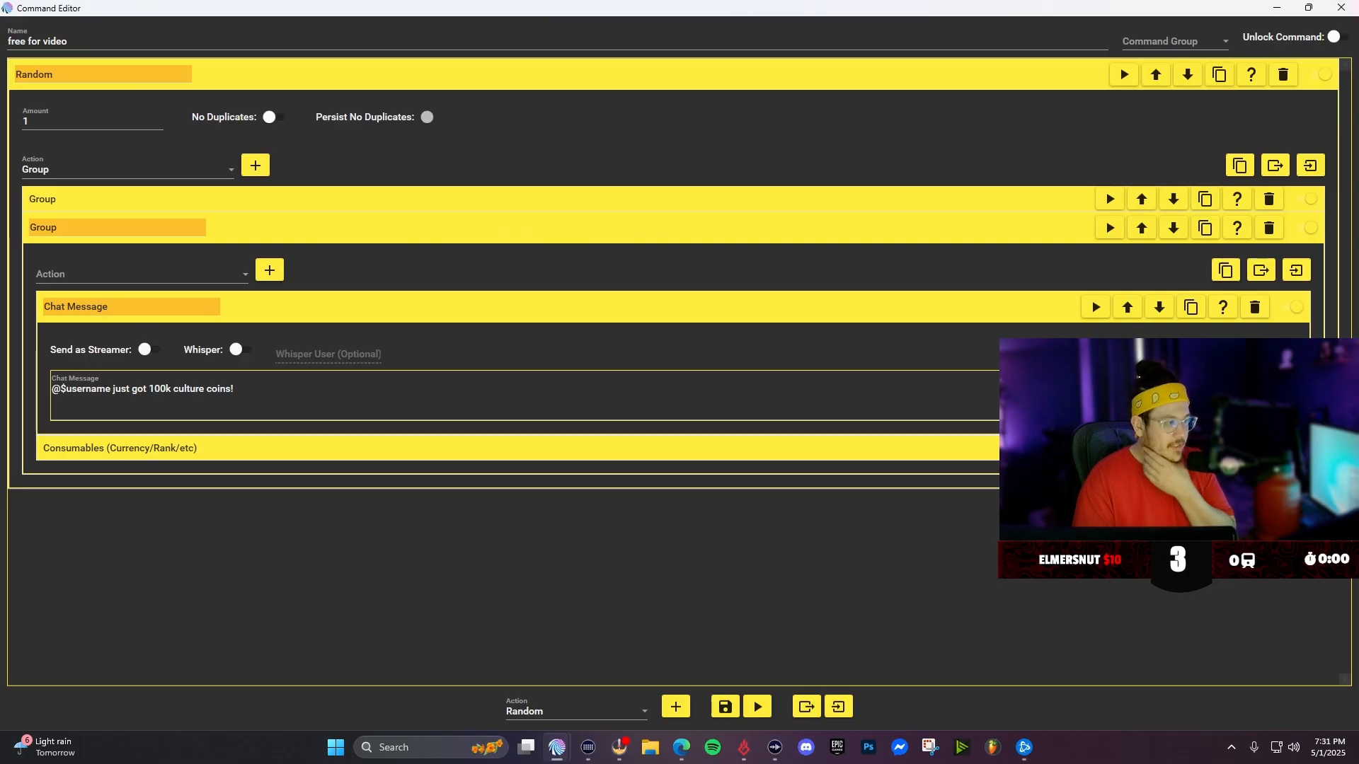
click(288, 309)
click(288, 307)
click(155, 394)
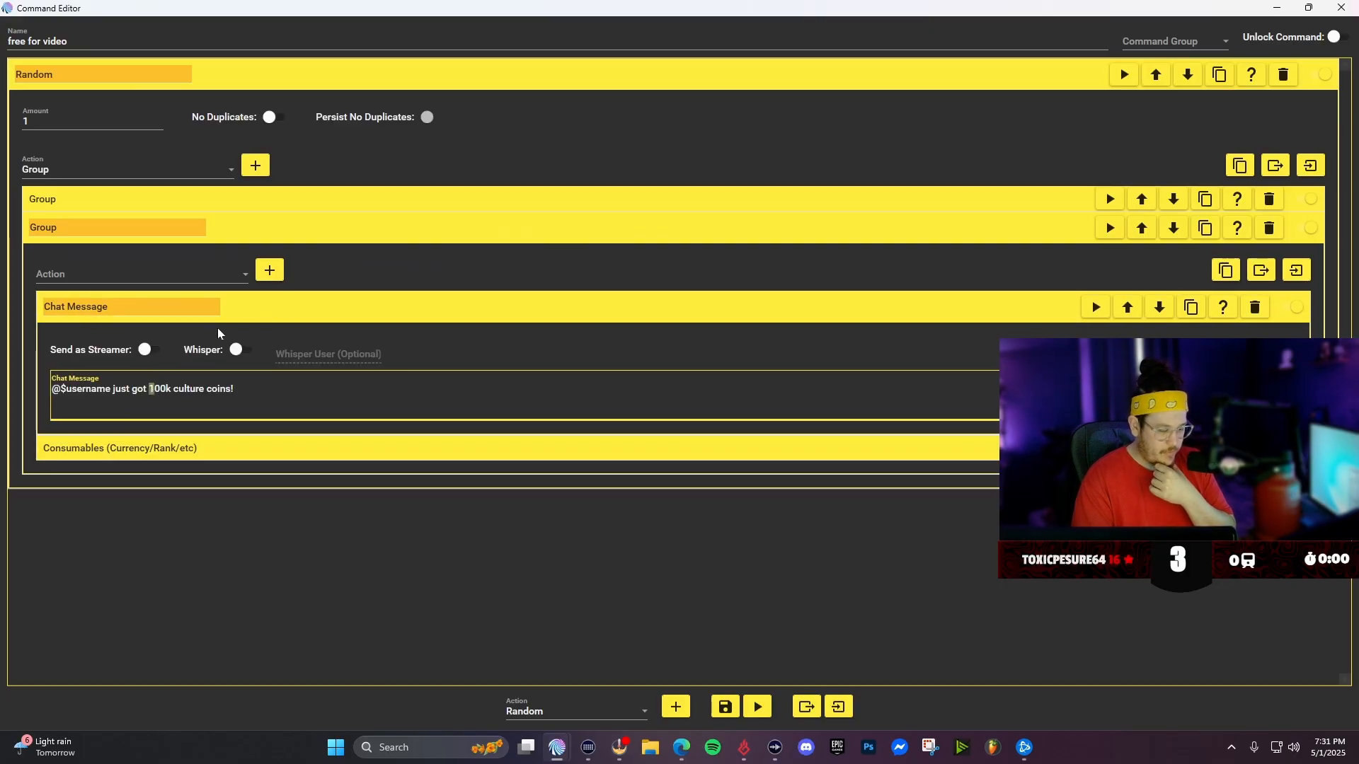
key(BackSpace)
text(2)
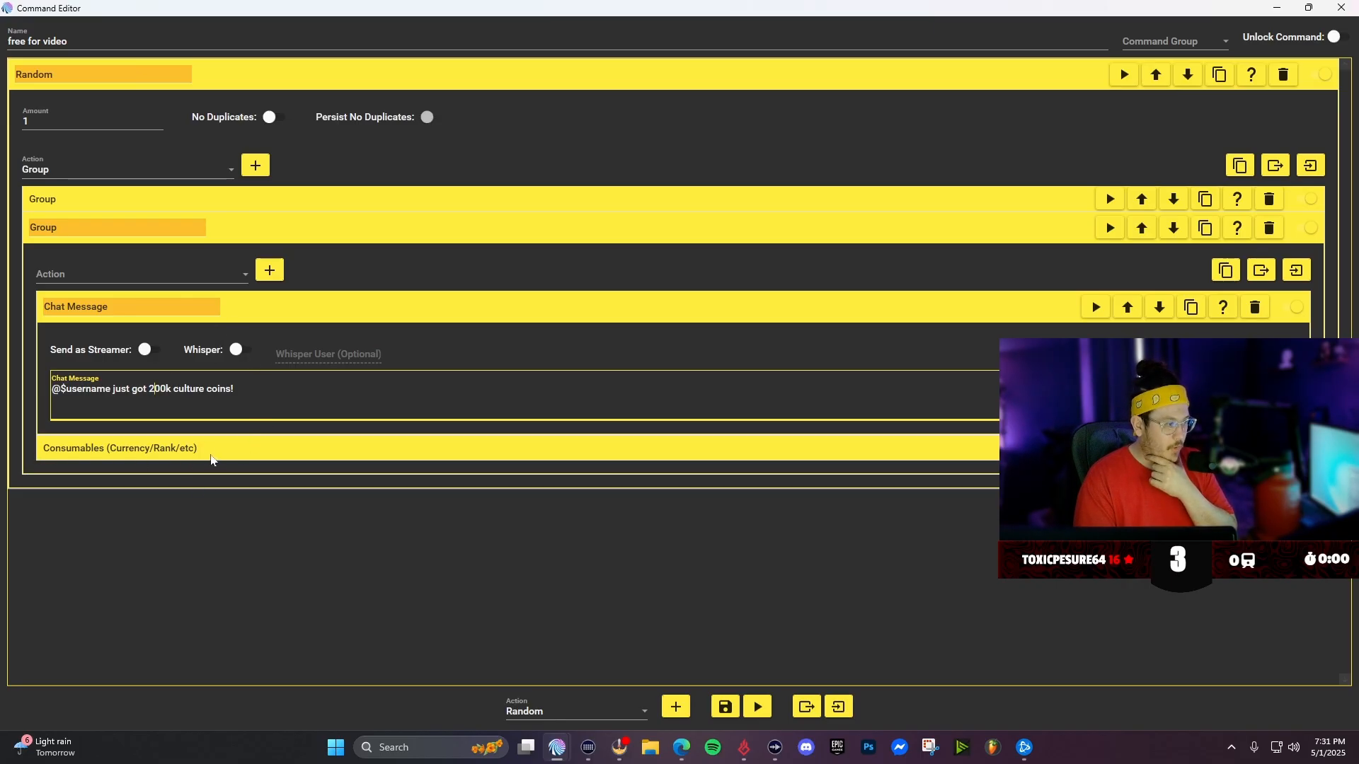
- Set the duplicated Group's culture coins amount to 200000 and collapse the Group
click(213, 461)
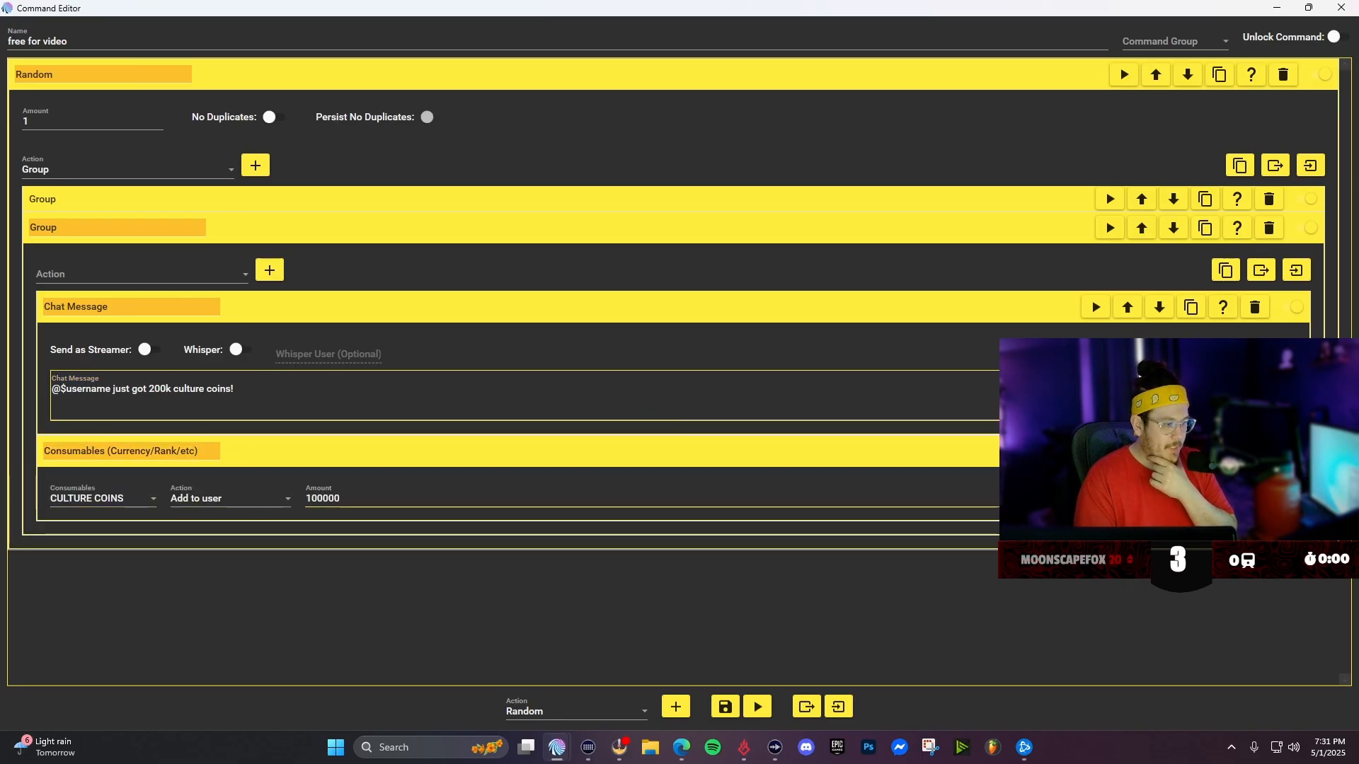
click(330, 487)
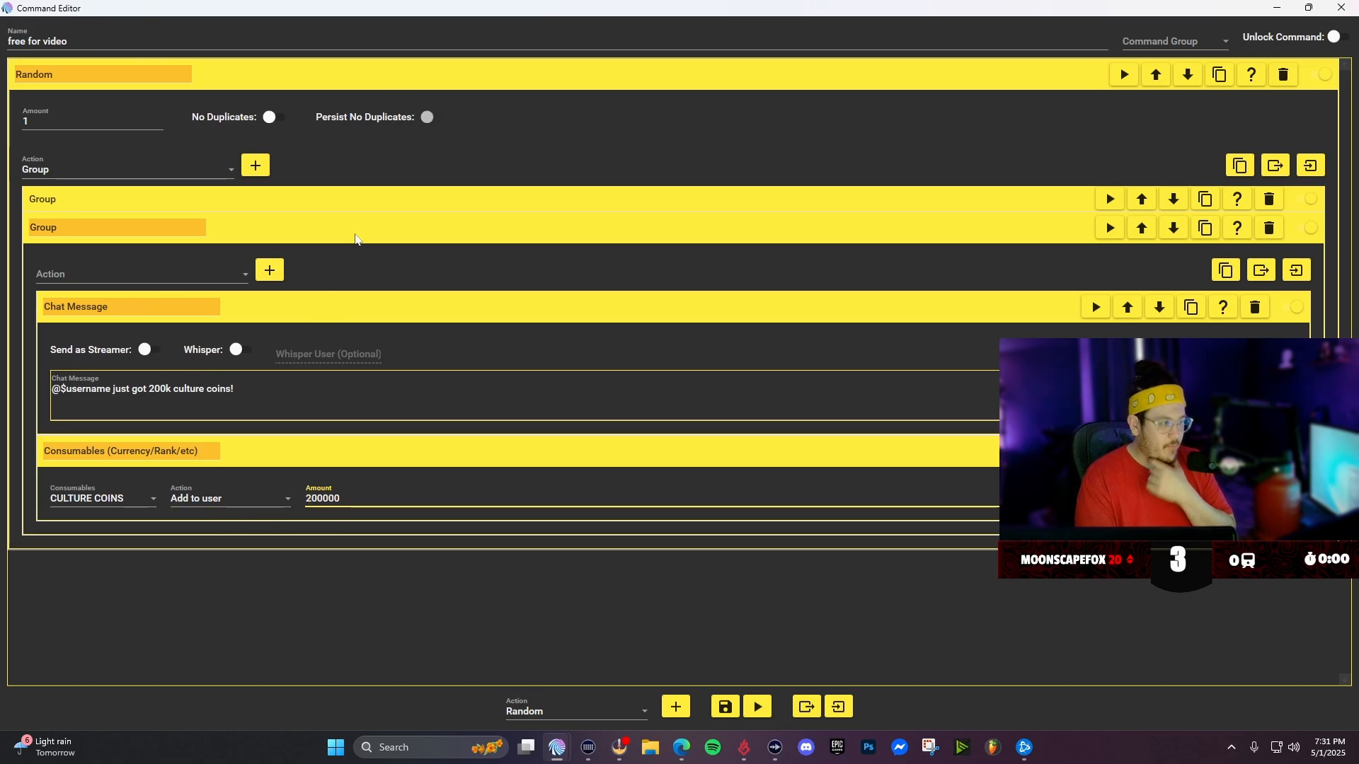
click(1065, 233)
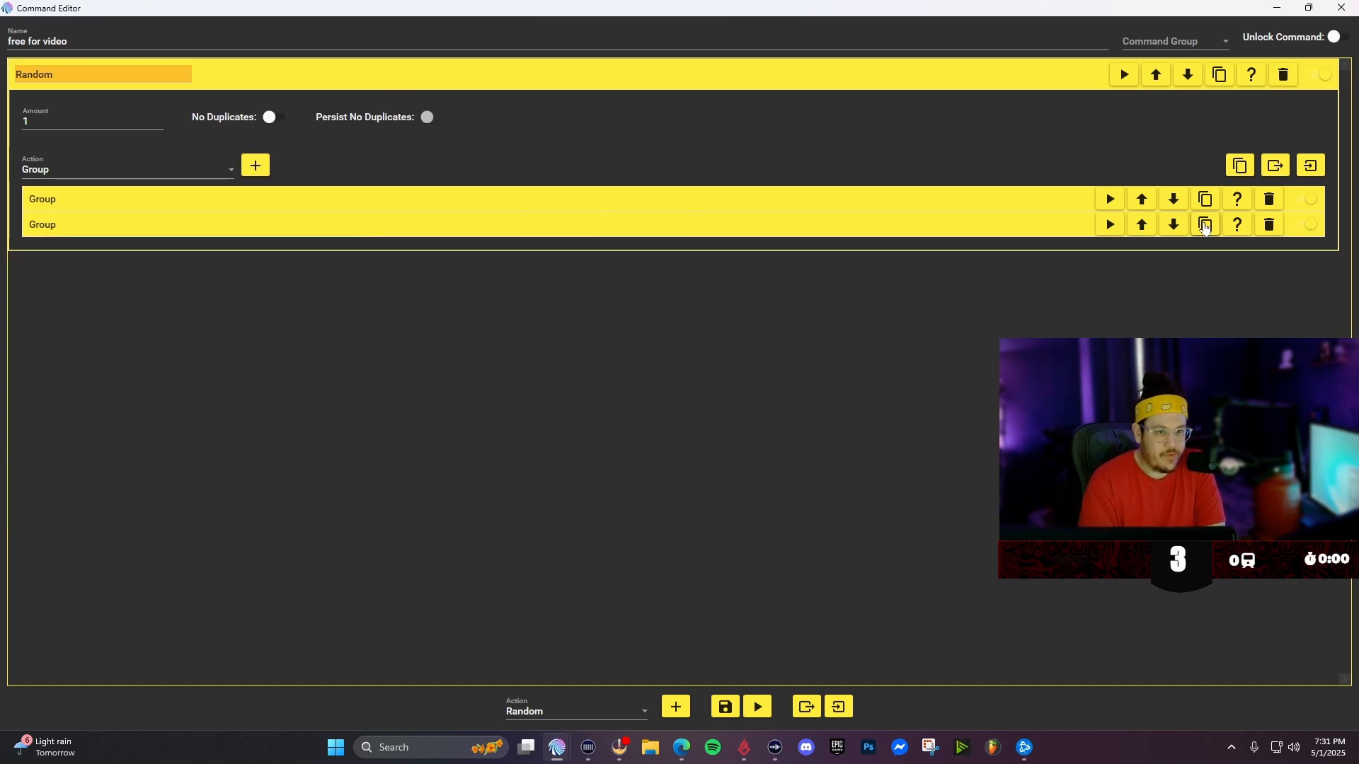
- Duplicate the second Group and change the new copy's chat message to "@$username just got 300k culture coins!"
click(1205, 225)
click(1017, 254)
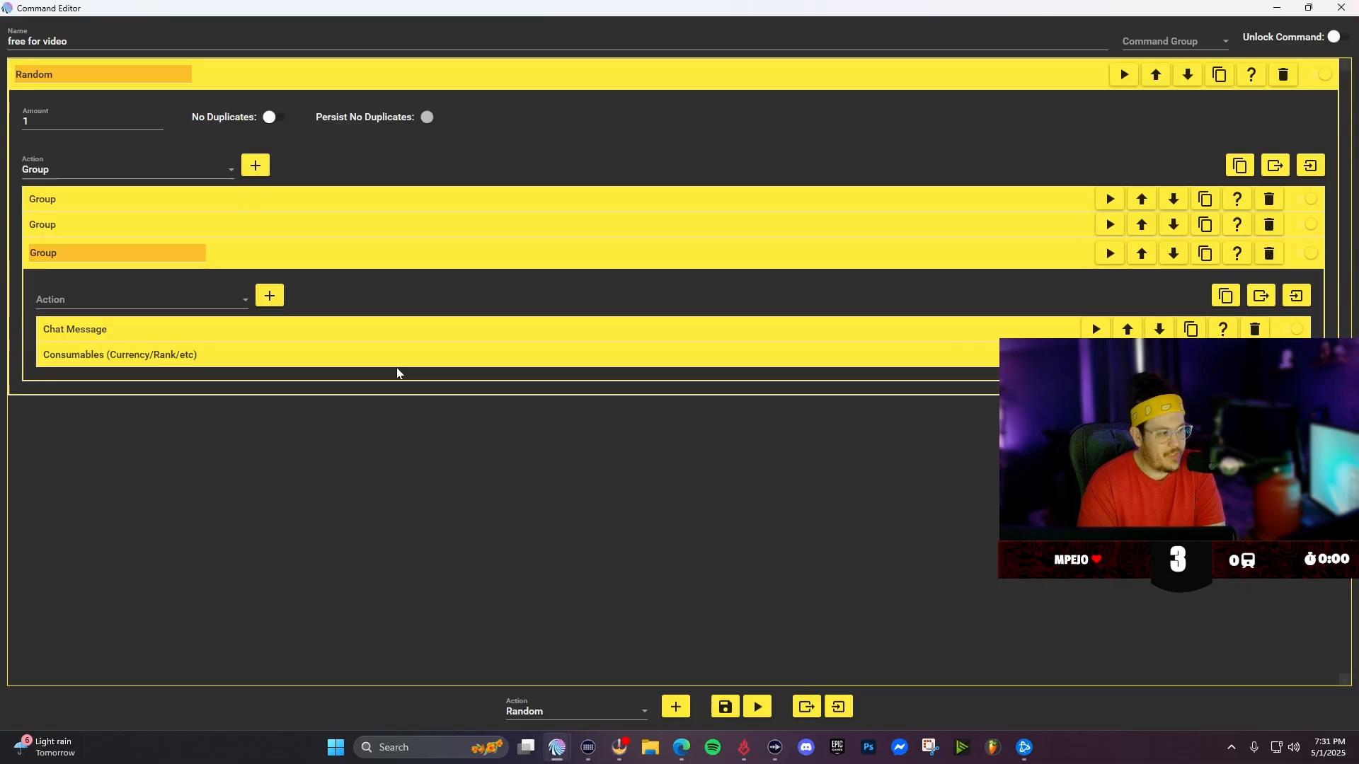
click(157, 330)
click(150, 415)
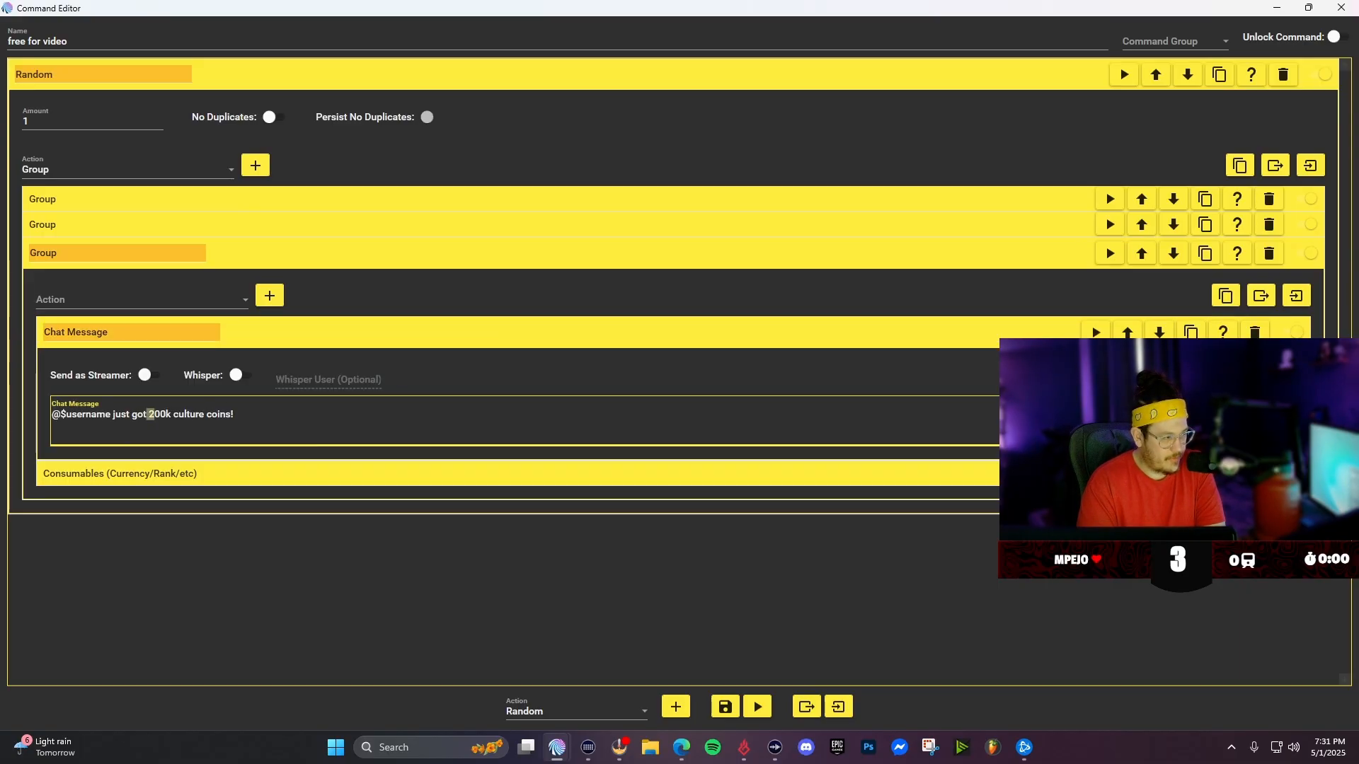
text(3)
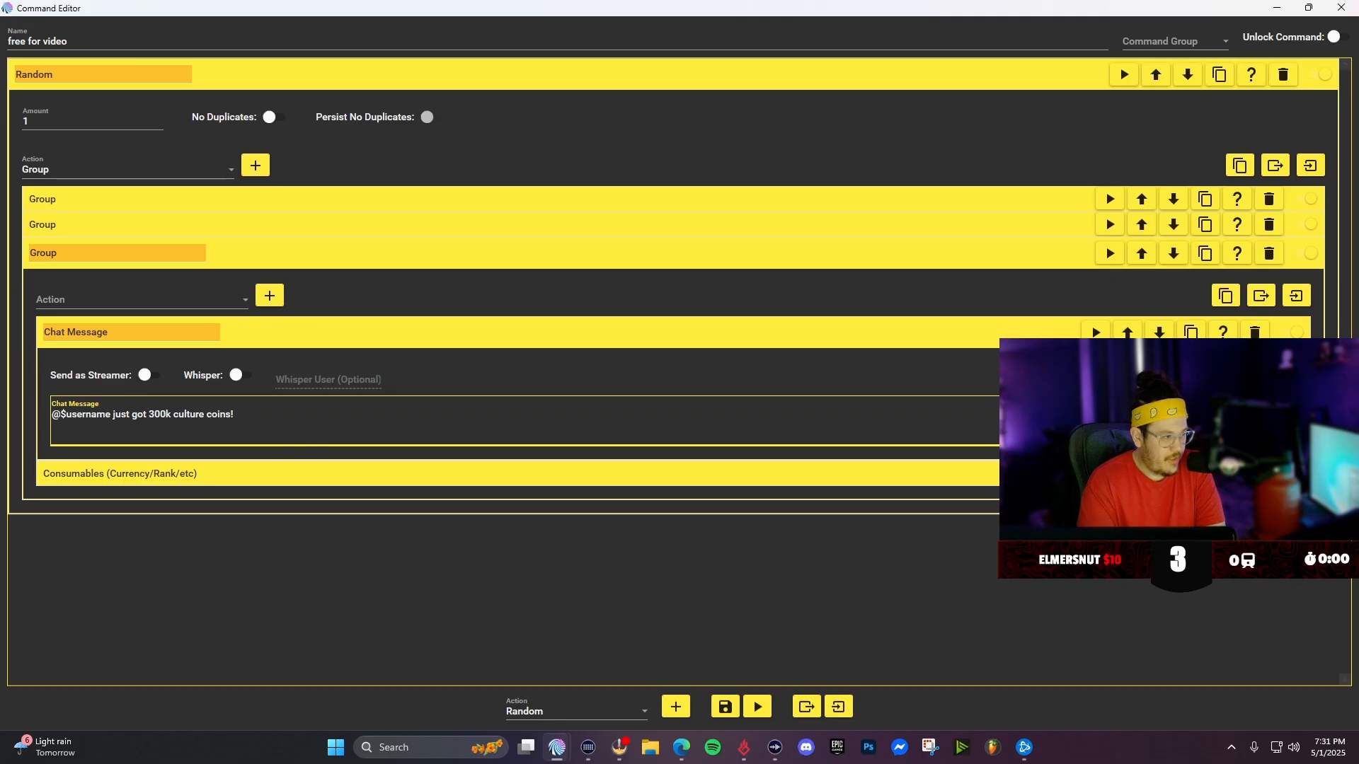
- Set the third Group's culture coins amount to 300000 and collapse the Group
click(205, 473)
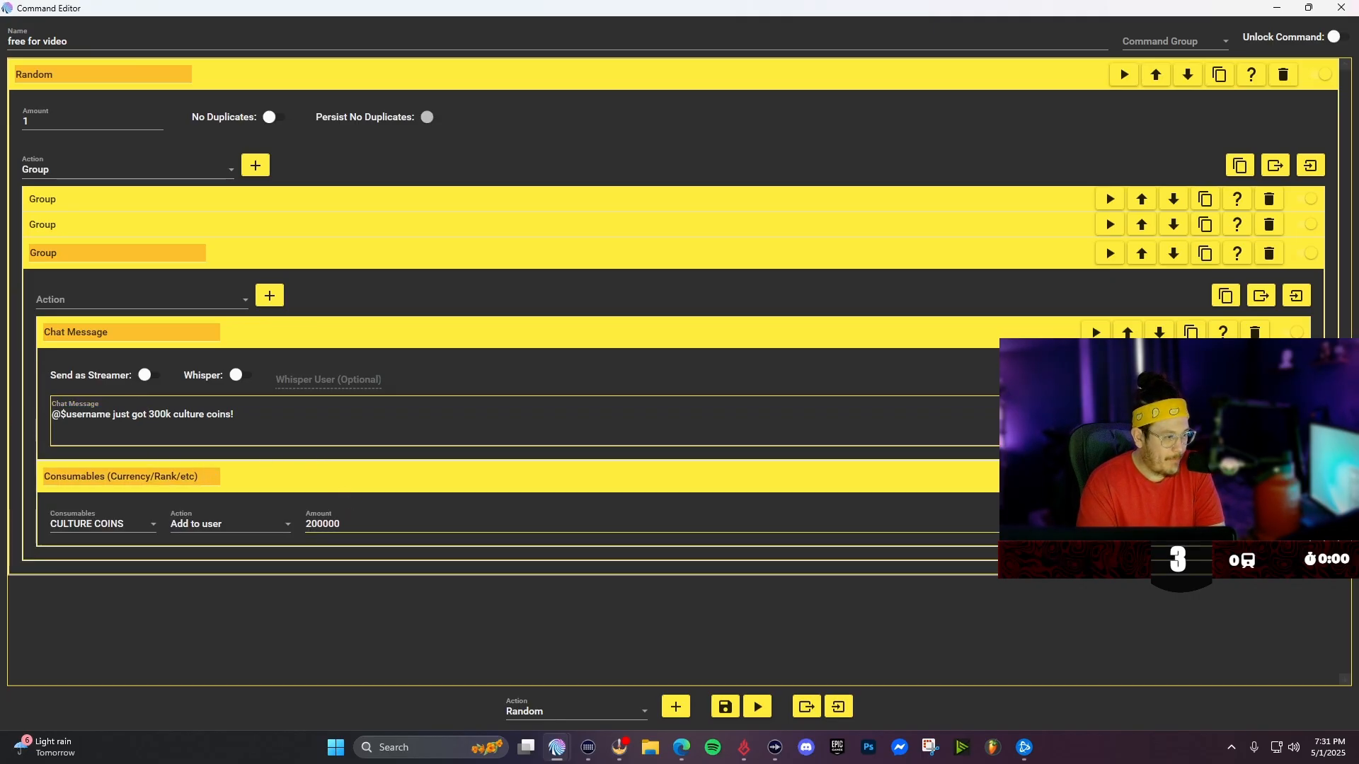
click(307, 525)
key(Delete)
text(3)
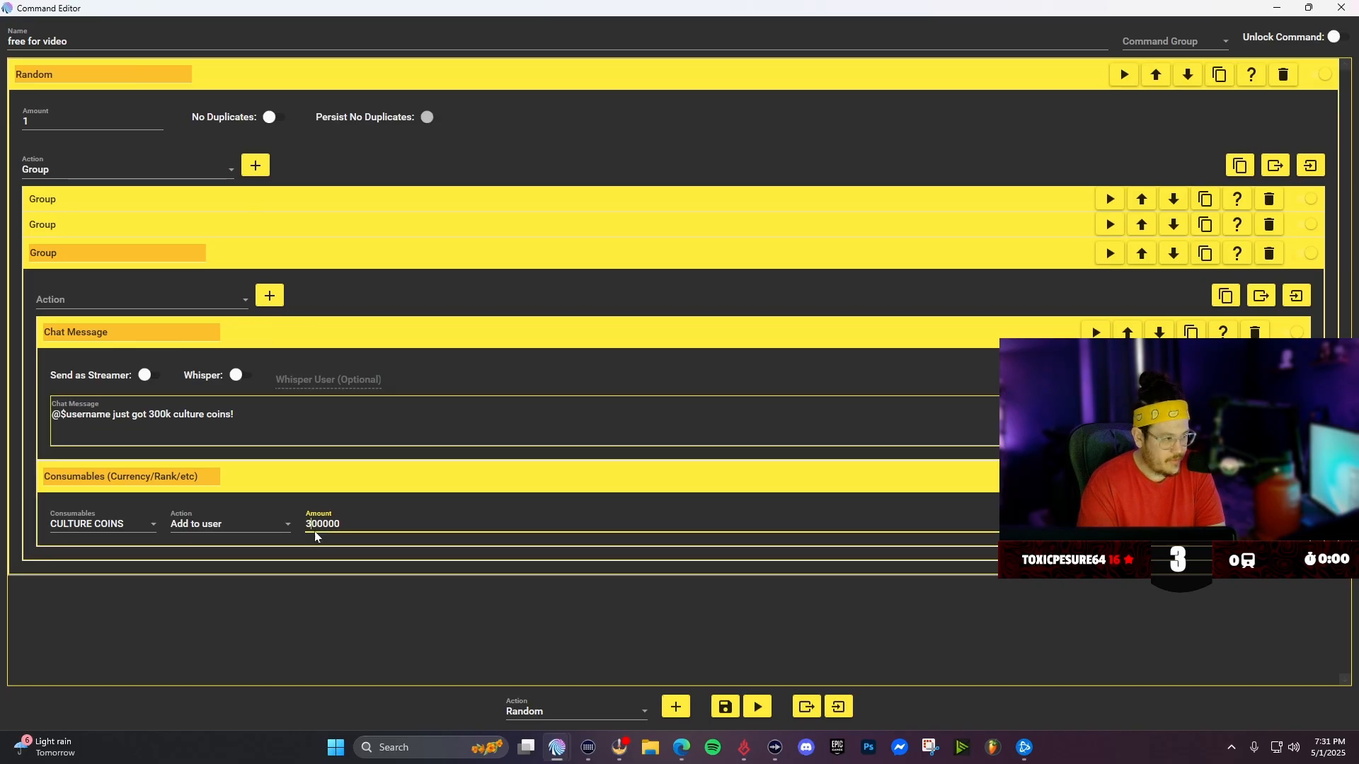
click(307, 588)
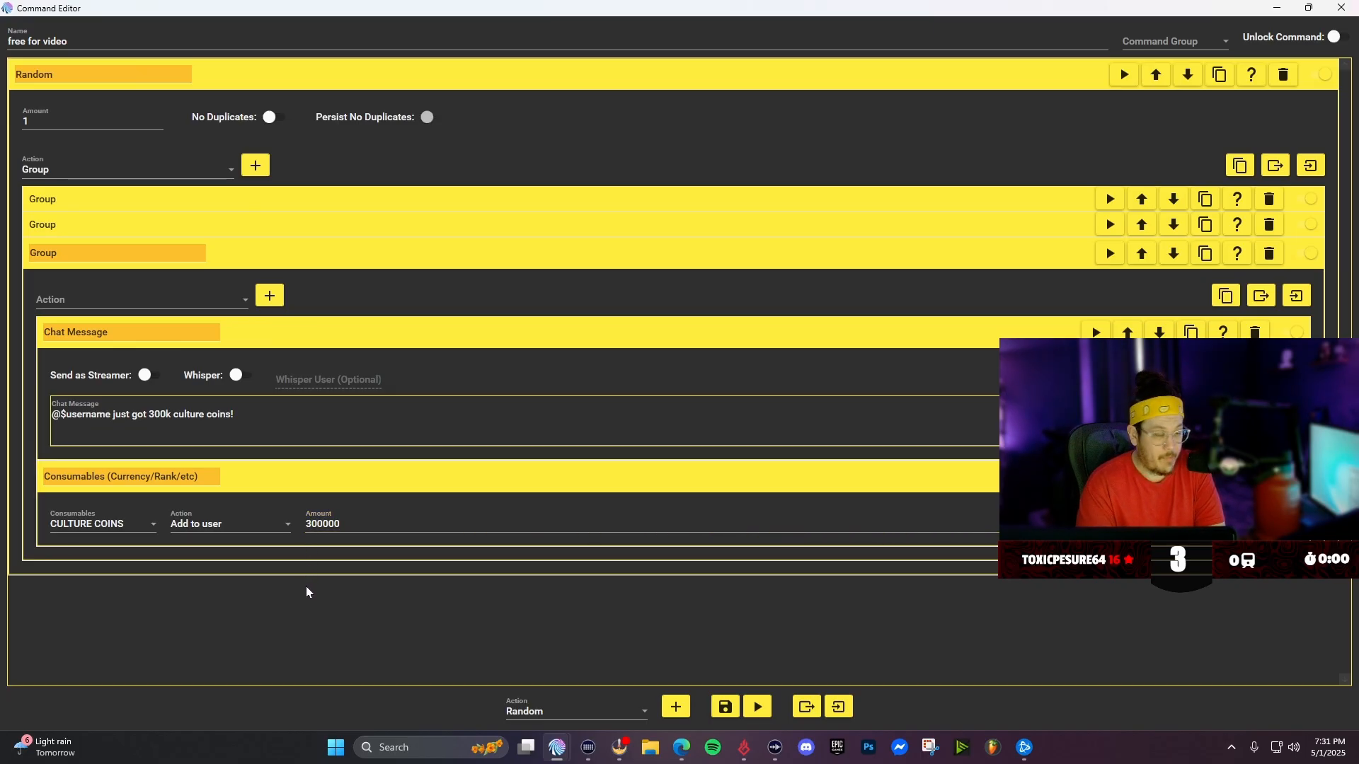
click(244, 256)
- Duplicate the third Group and change the new copy's chat message to "@$username just got 400k culture coins!"
click(1205, 250)
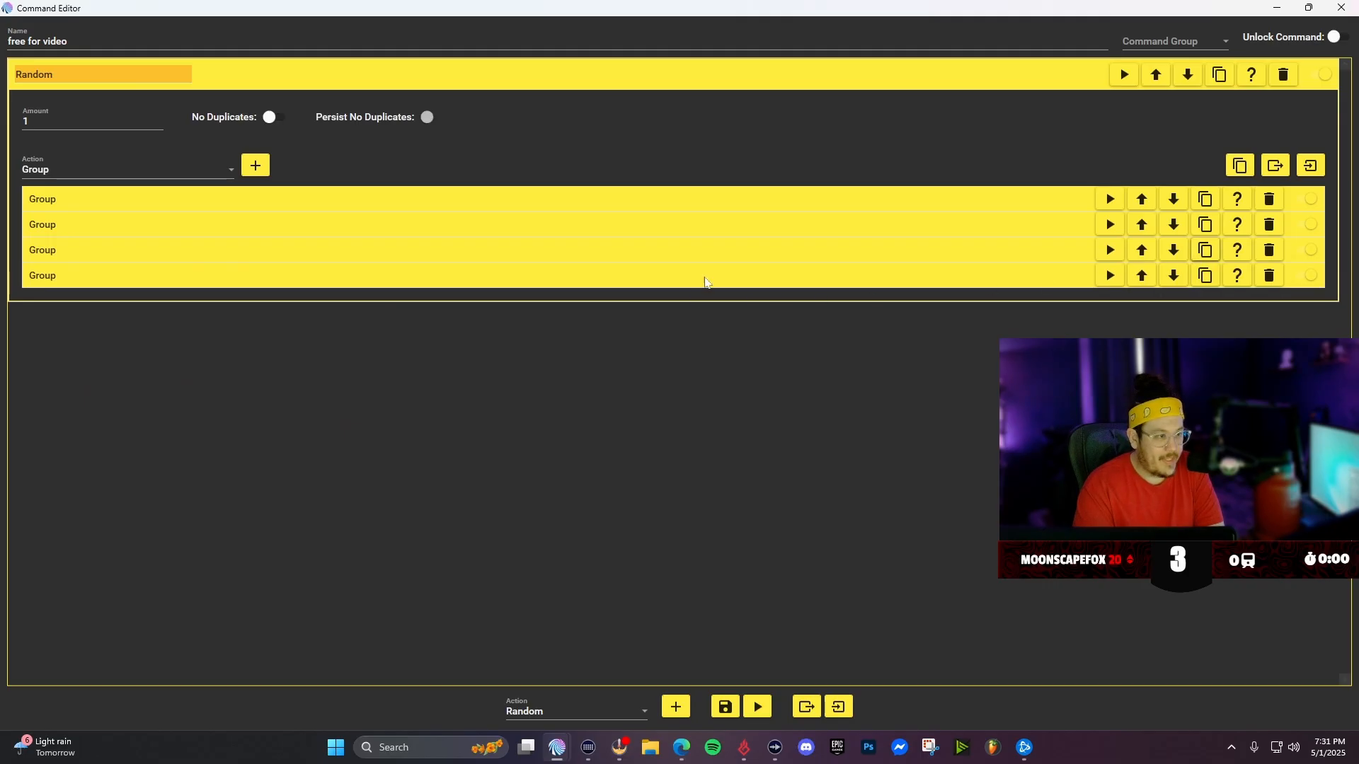
click(707, 281)
click(167, 359)
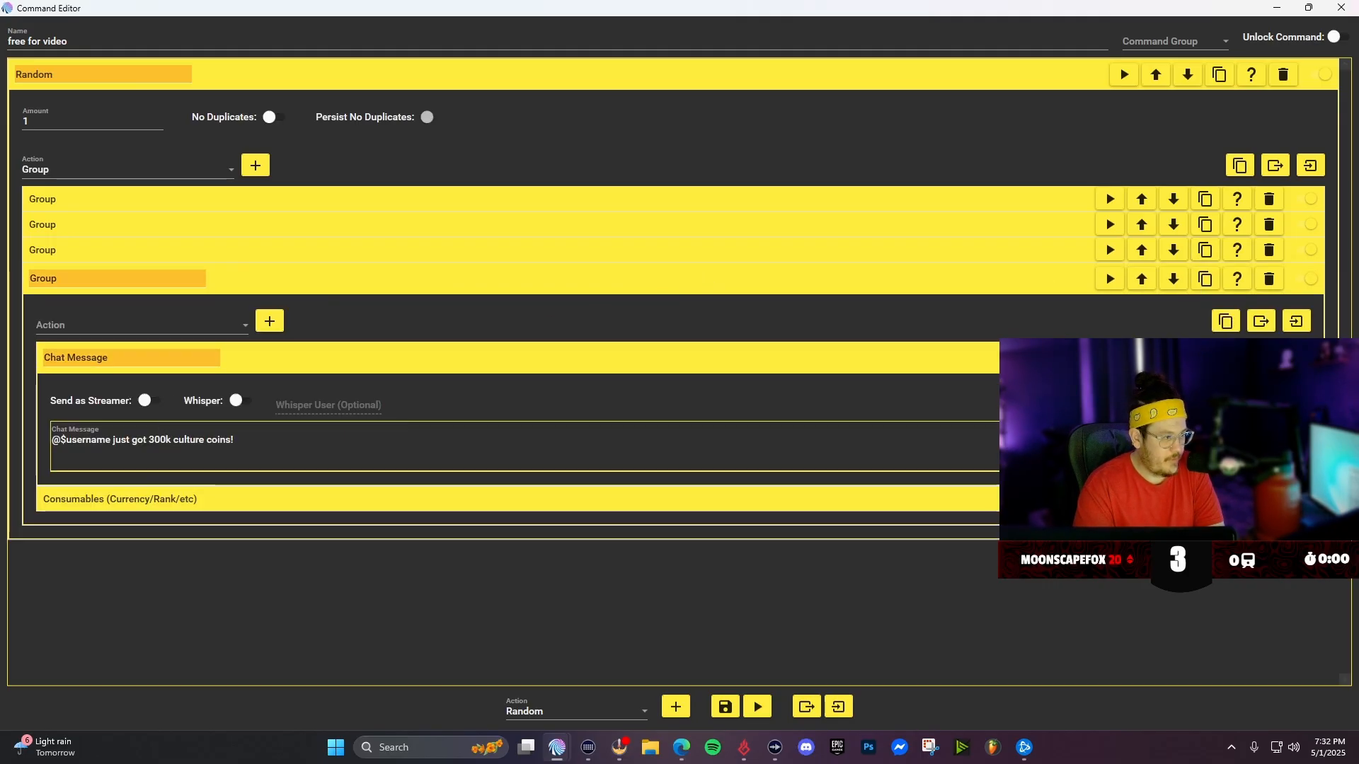
click(152, 443)
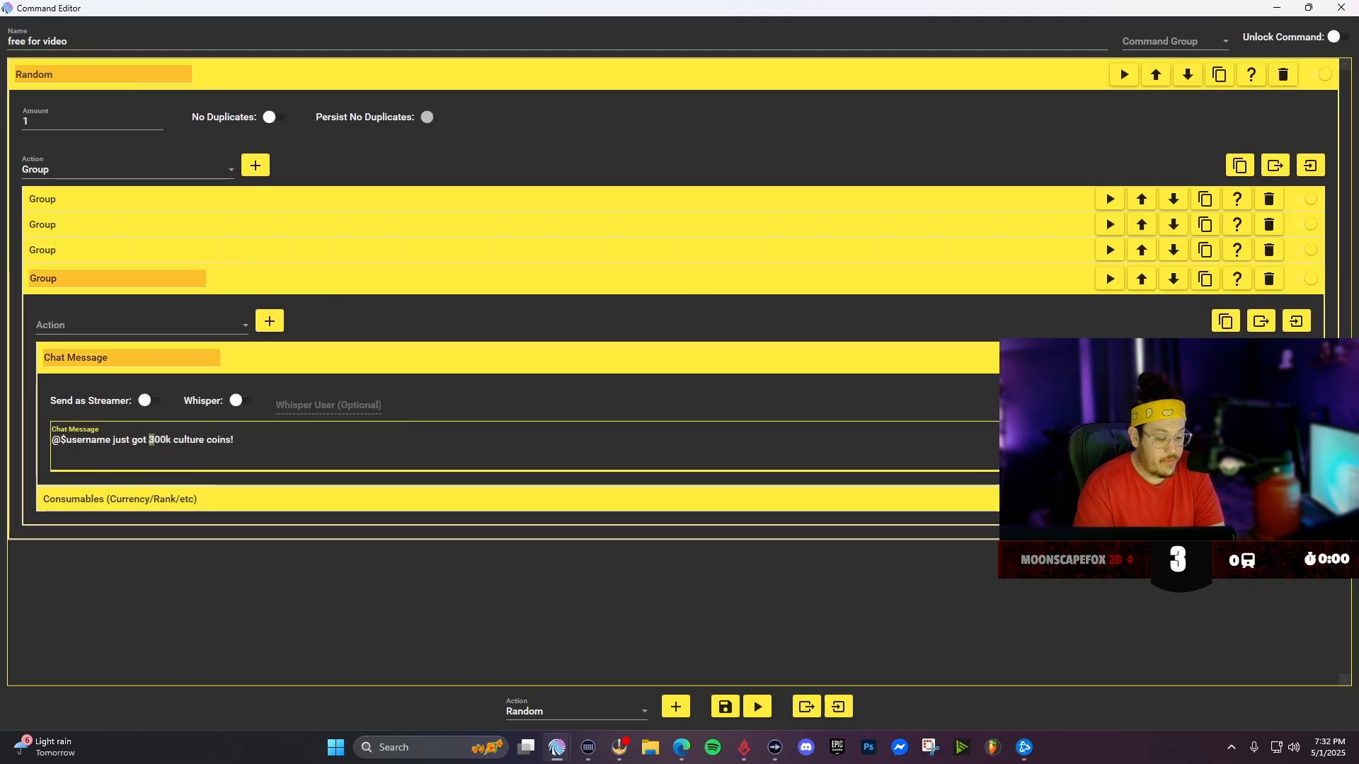
text(4)
- Set the fourth Group's culture coins amount to 400000, collapse it, and save the command
click(224, 504)
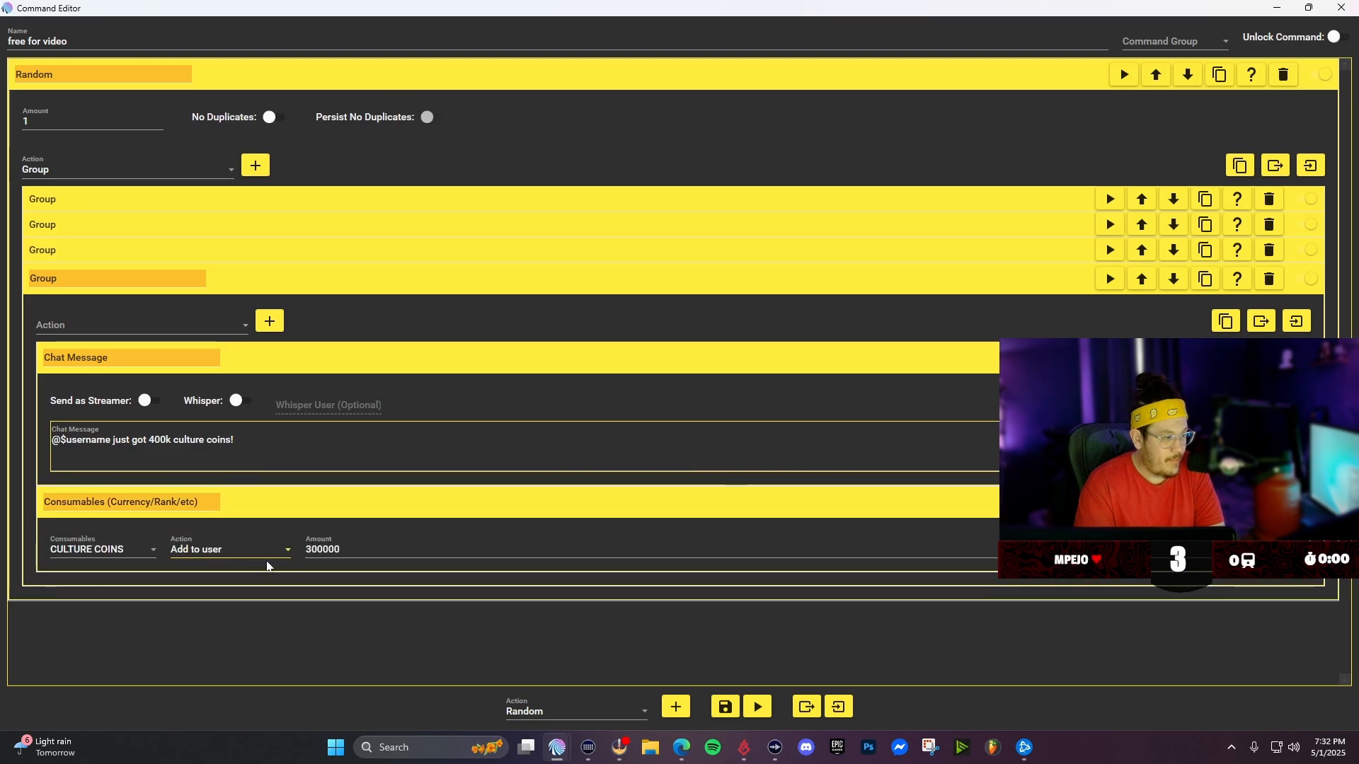
click(310, 553)
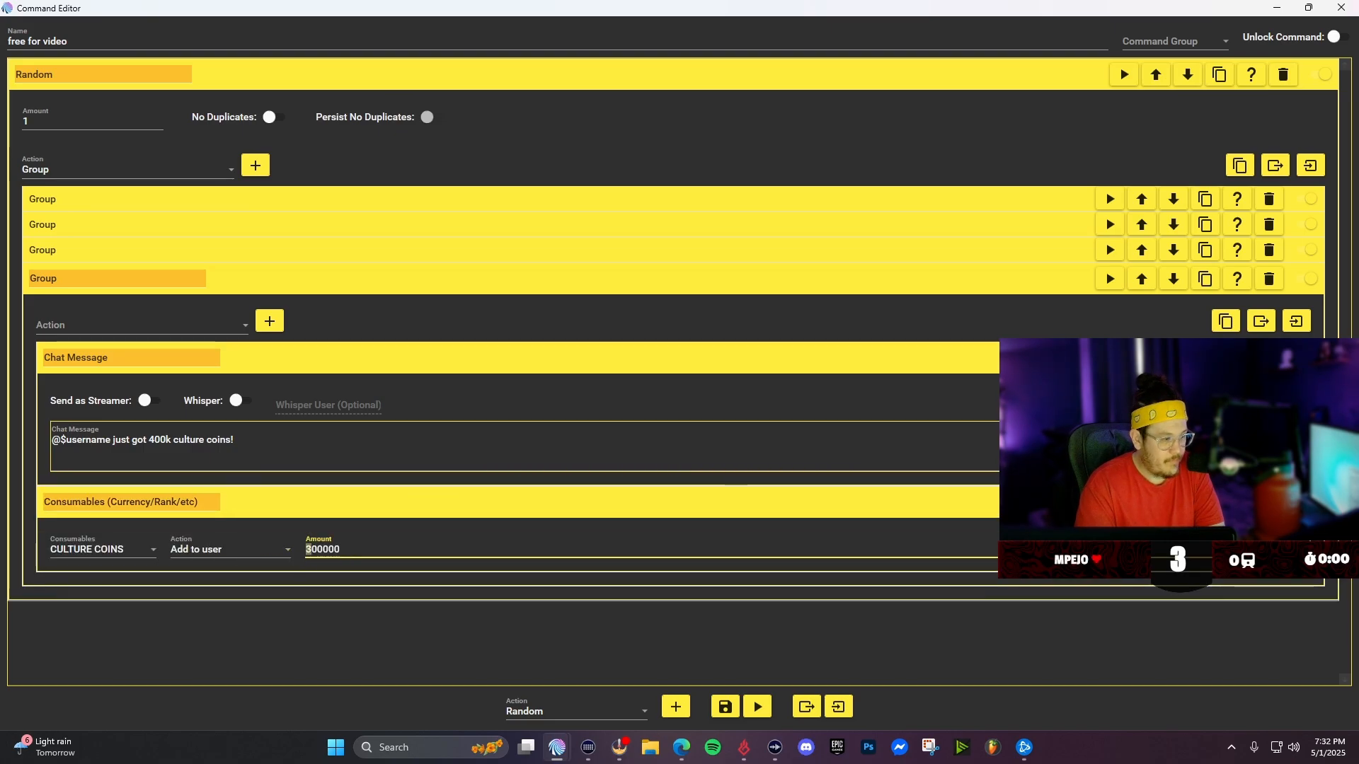
text(4)
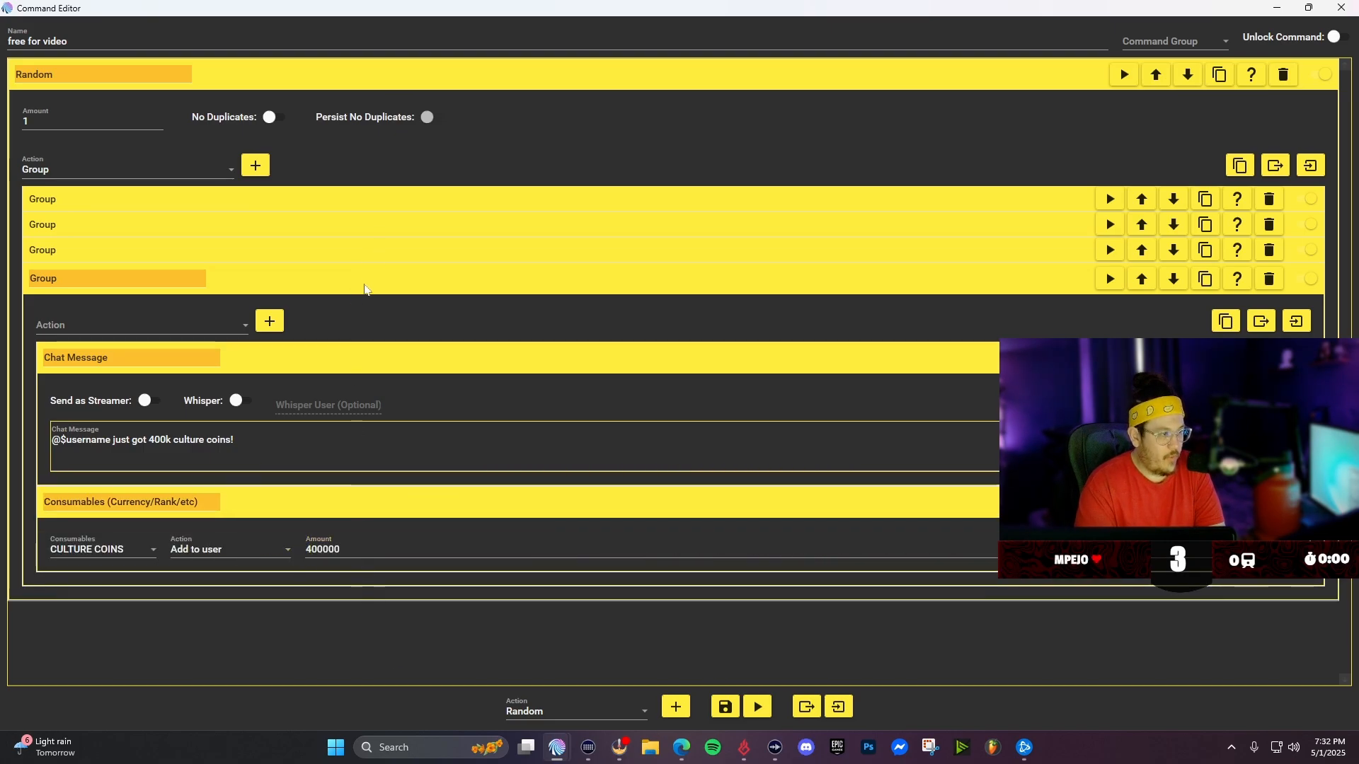
click(362, 282)
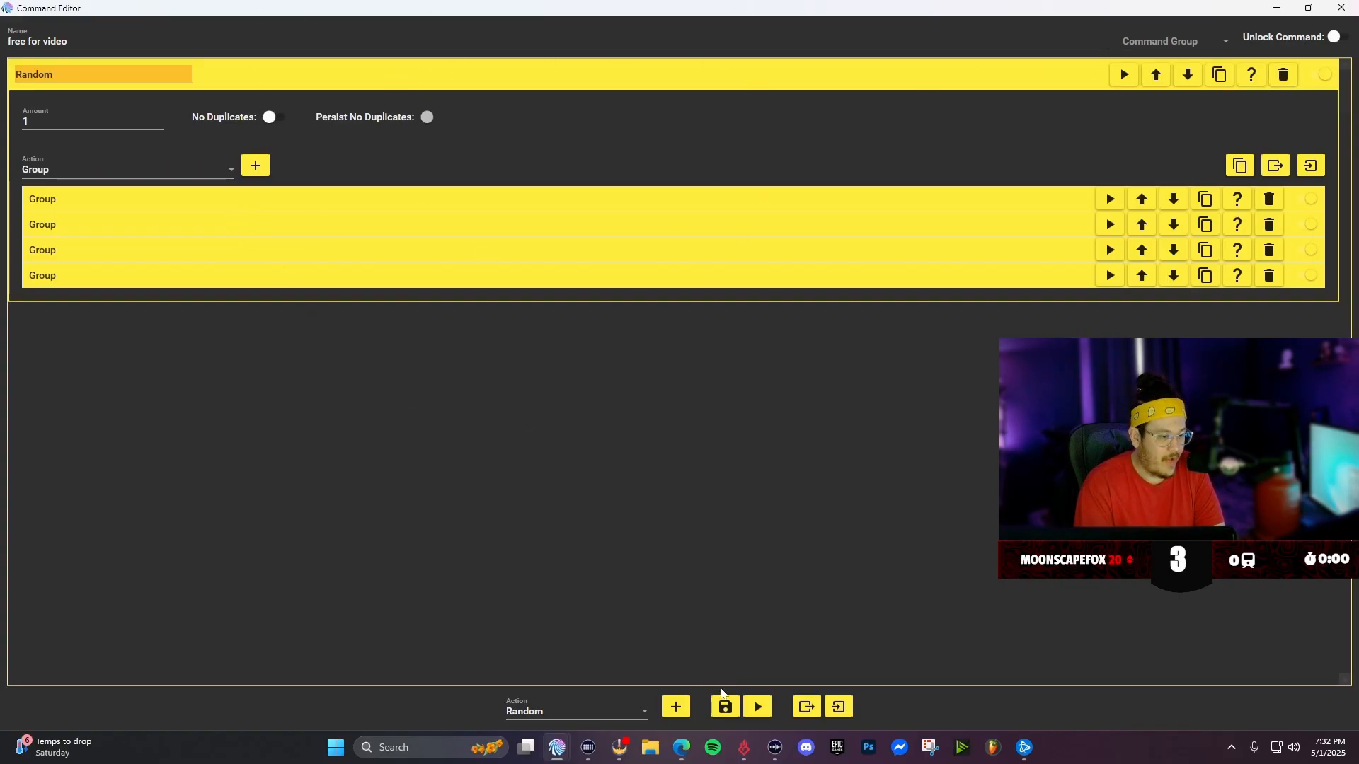
click(723, 712)
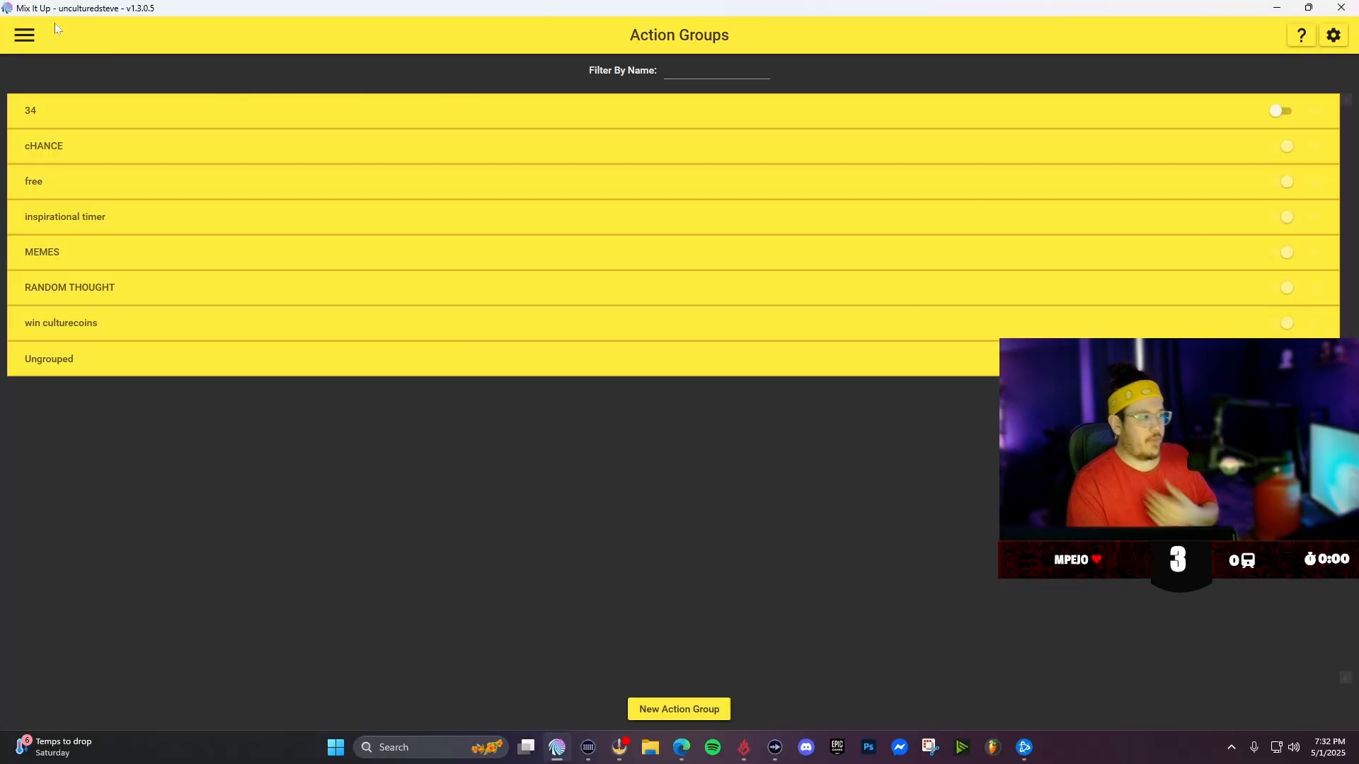
- Open the freebee command from the free action group and examine its last Group's chat message
click(61, 188)
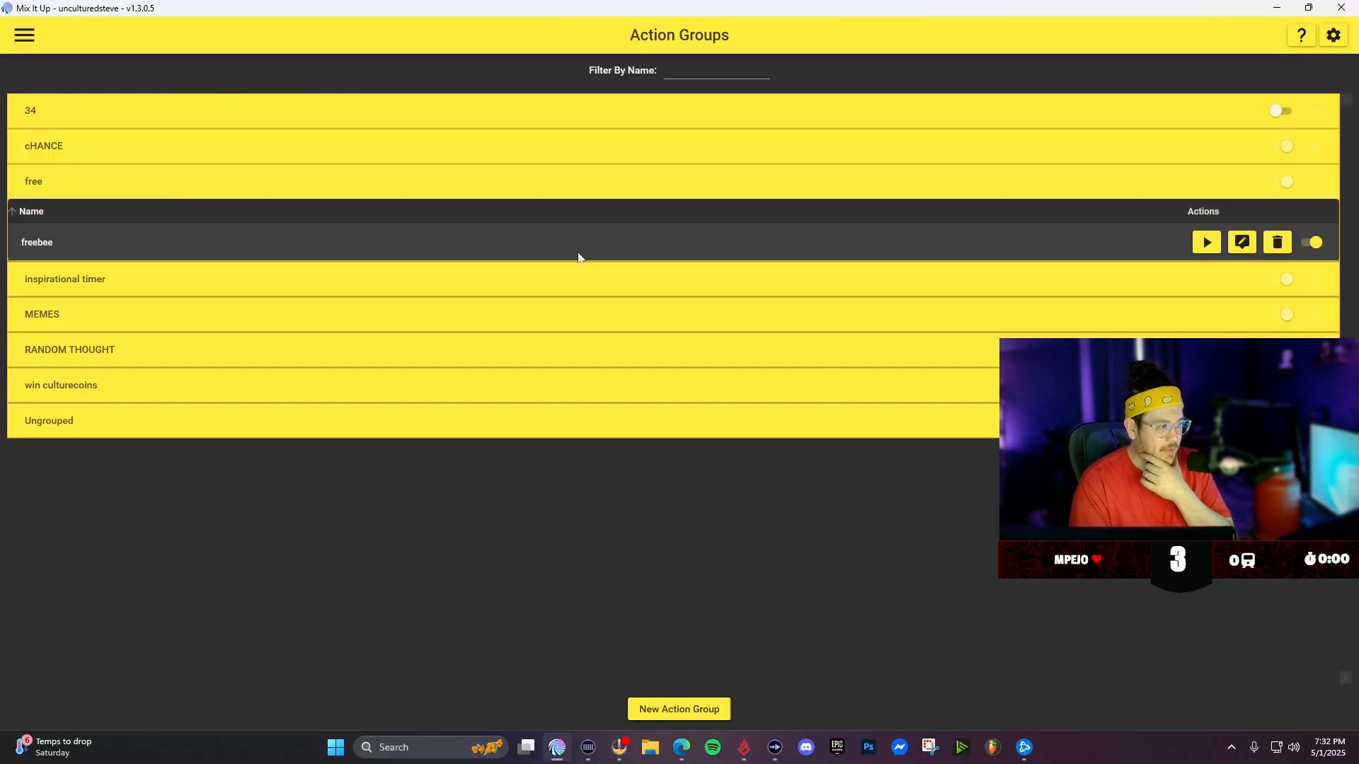
click(1244, 242)
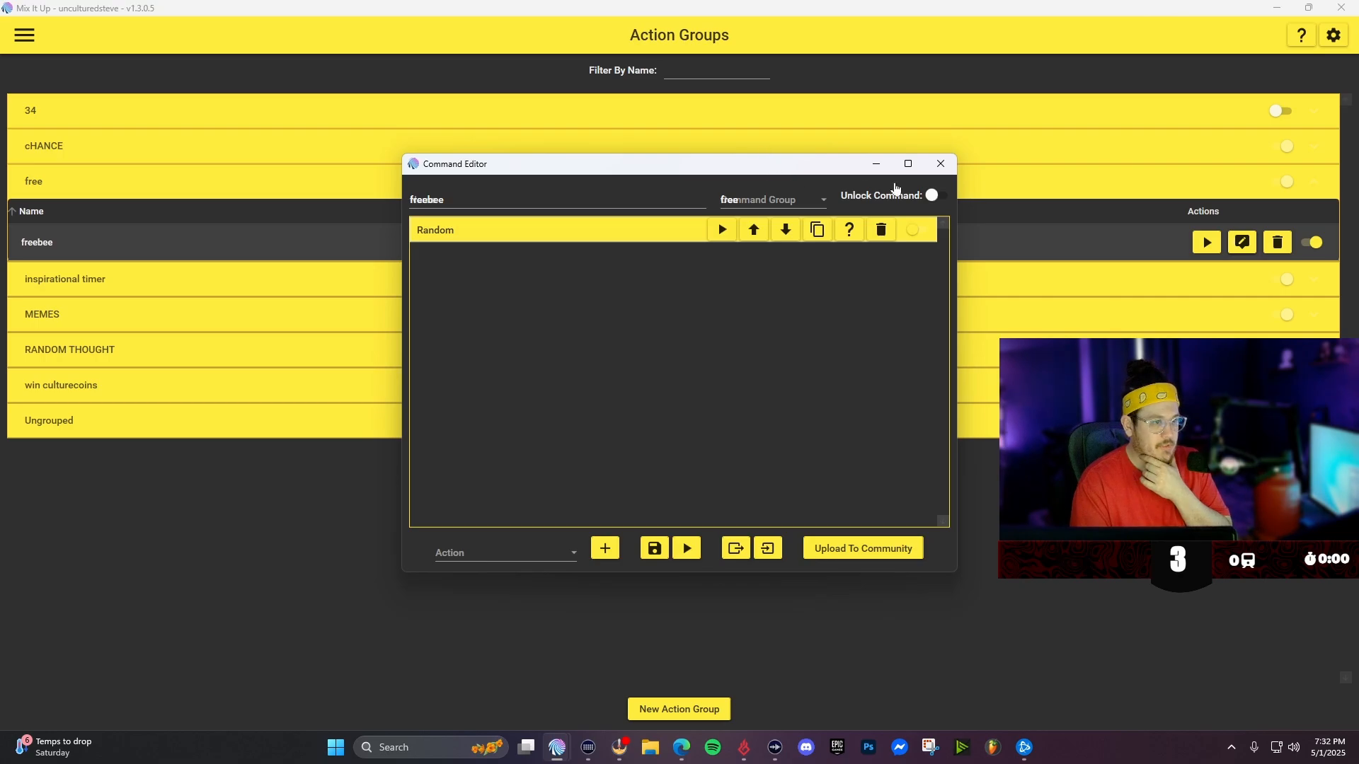
click(908, 165)
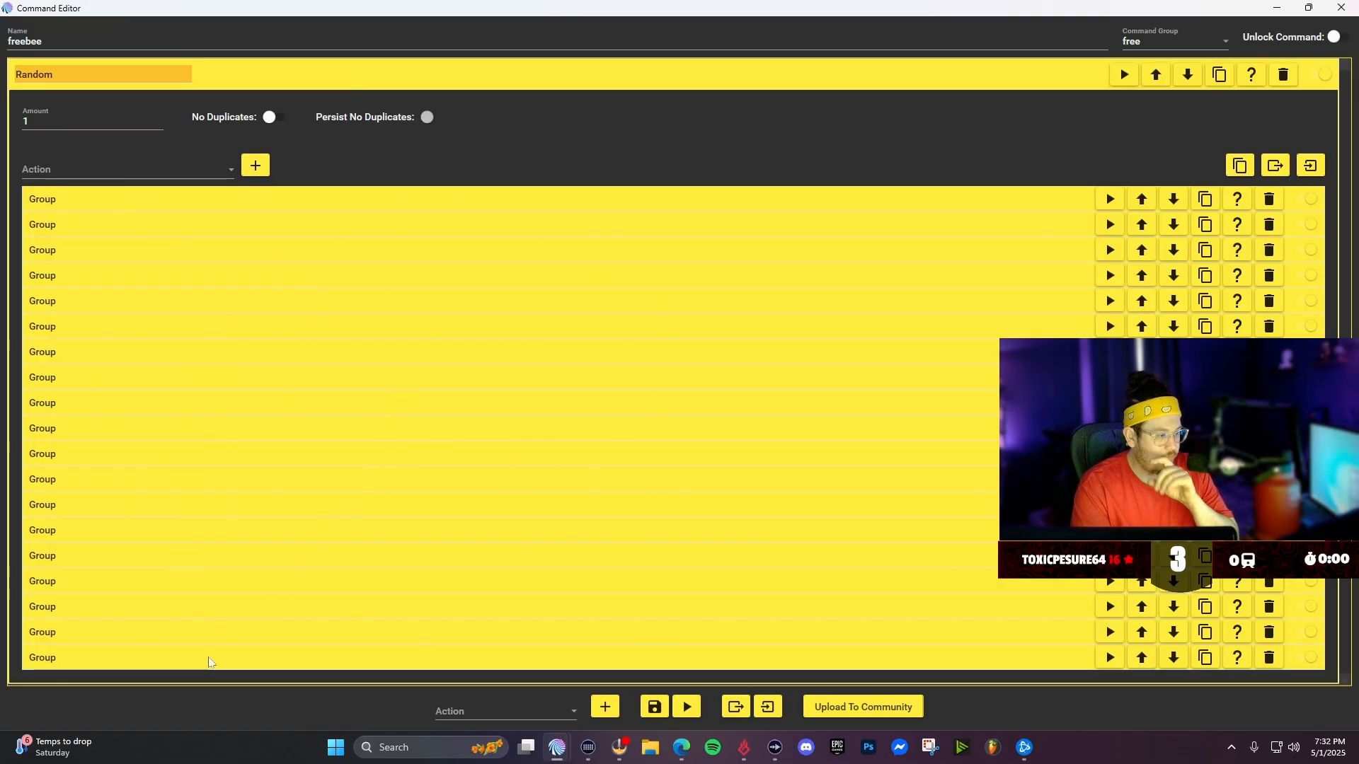
click(212, 658)
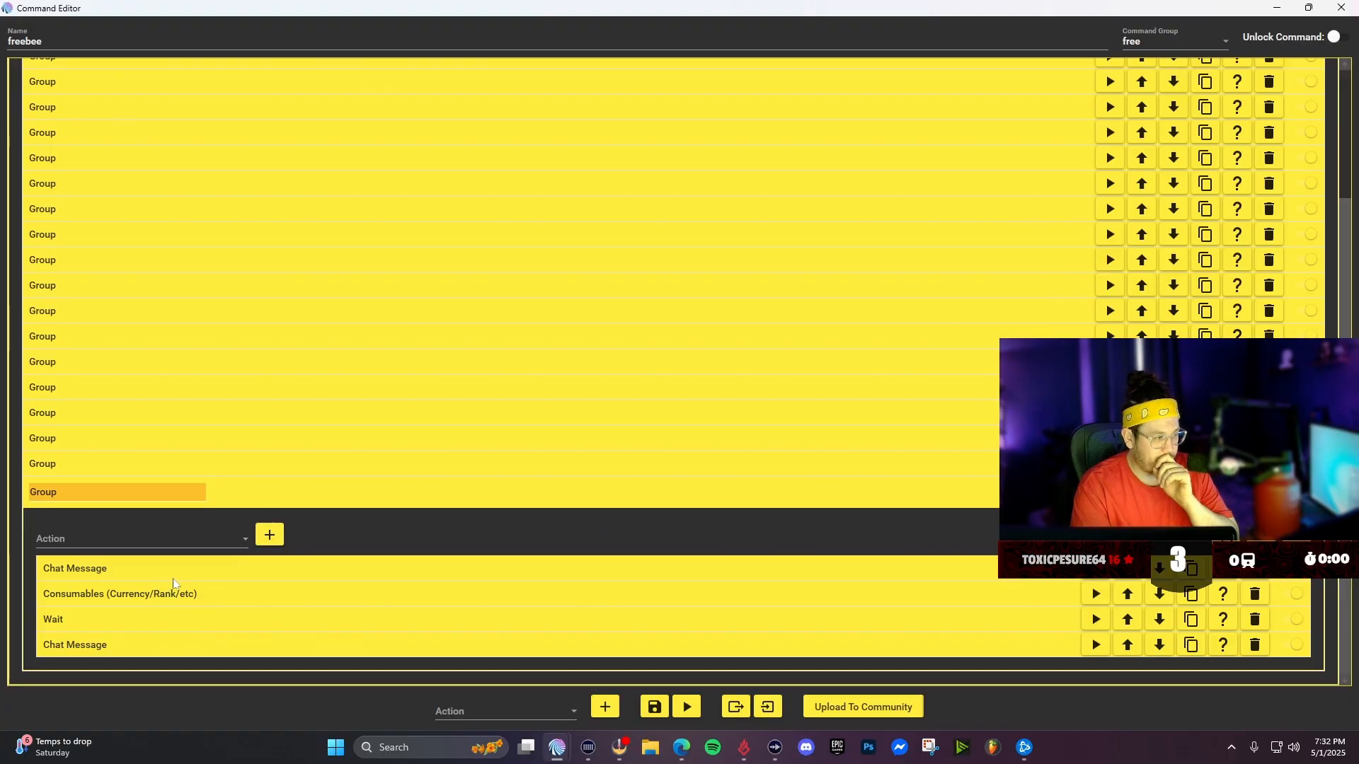
click(171, 578)
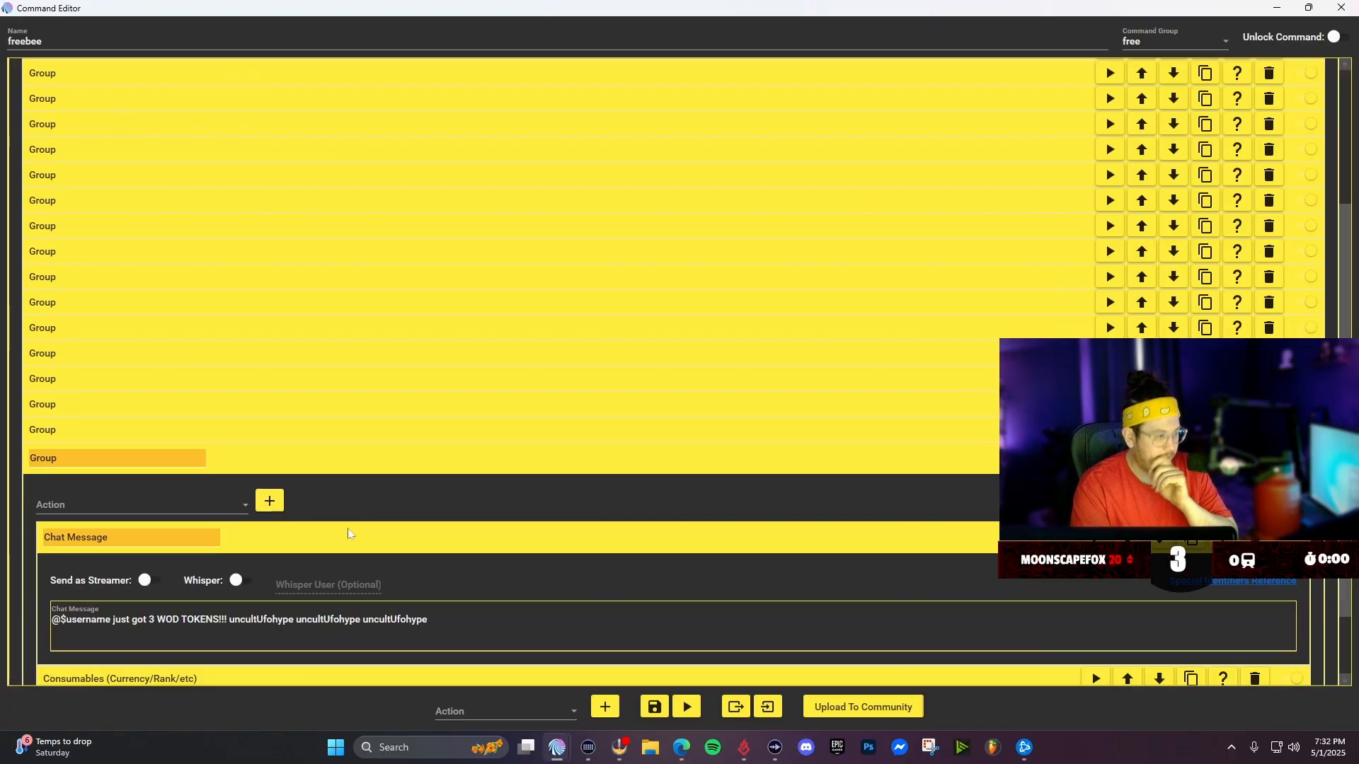
scroll(347, 509, down, 3)
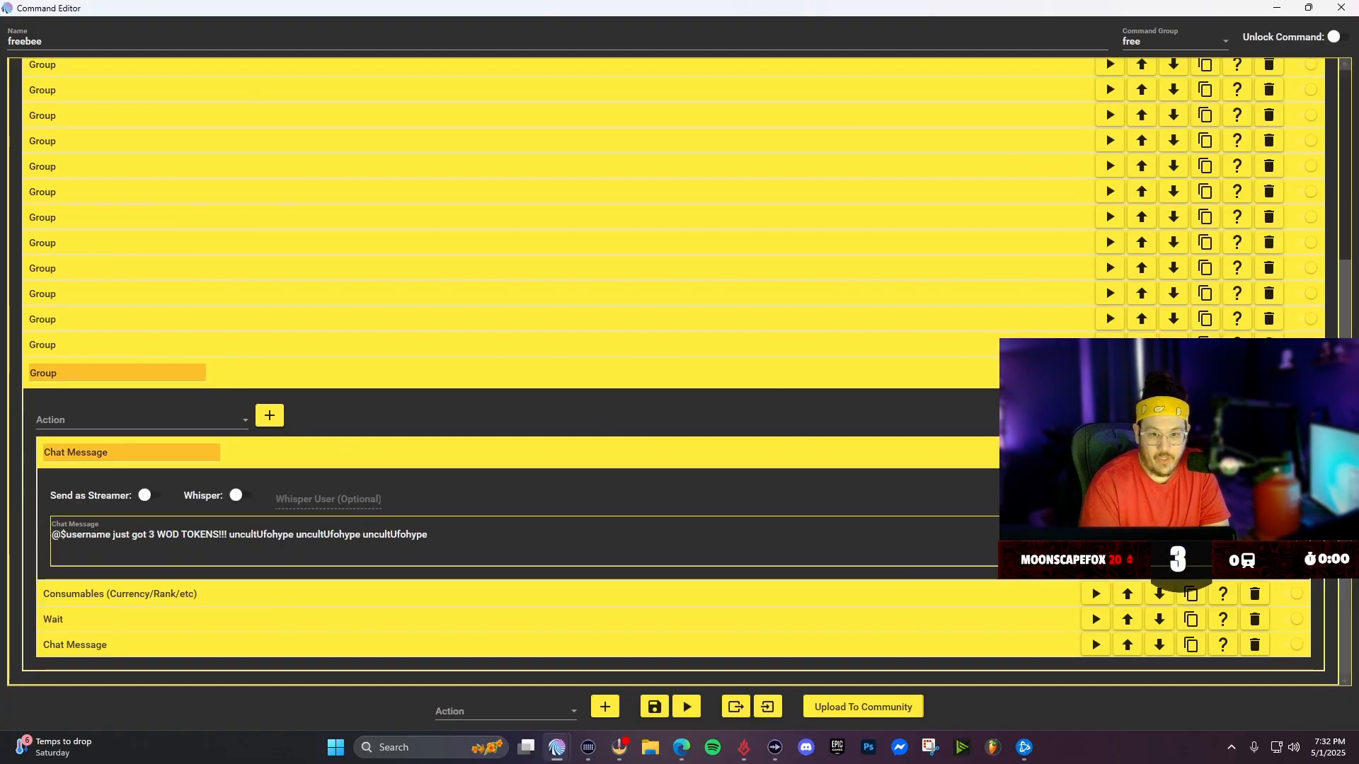
drag(1358, 120, 470, 45)
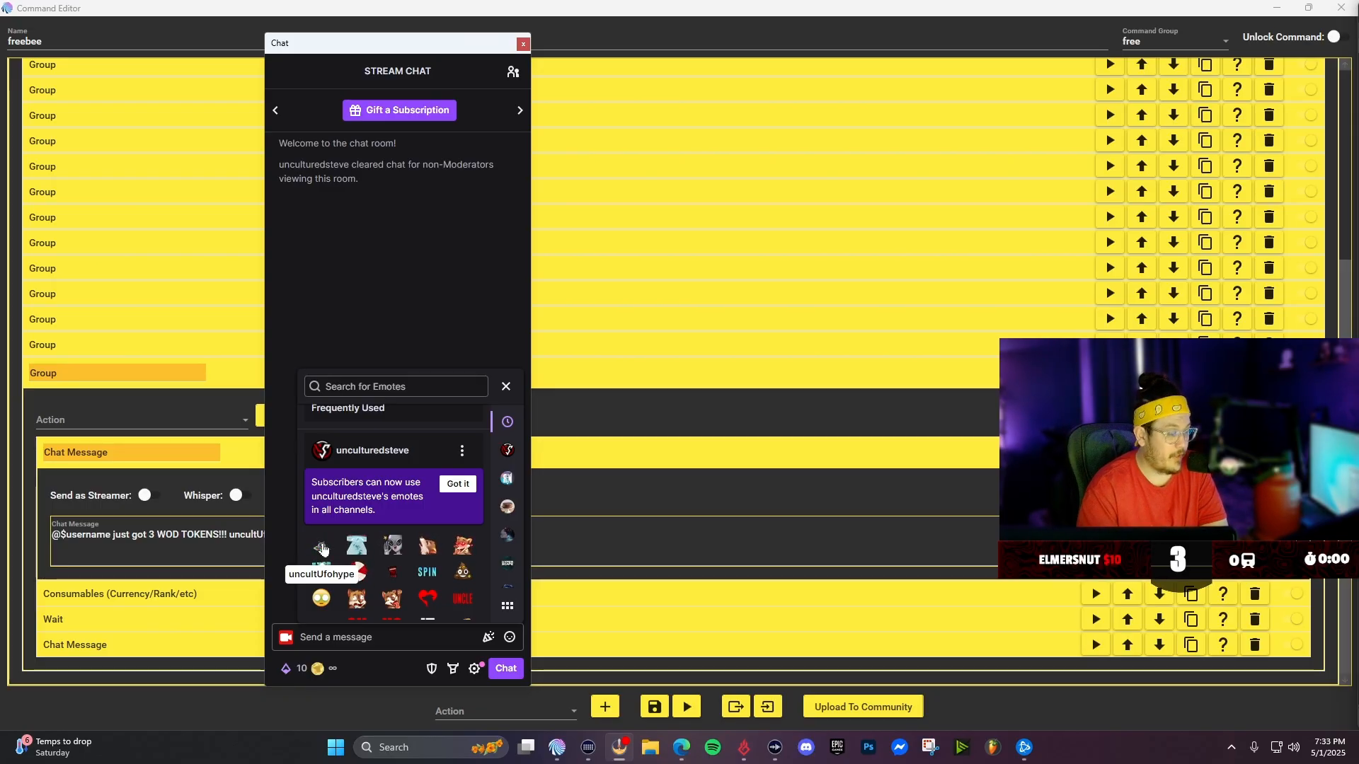
drag(383, 51, 710, 55)
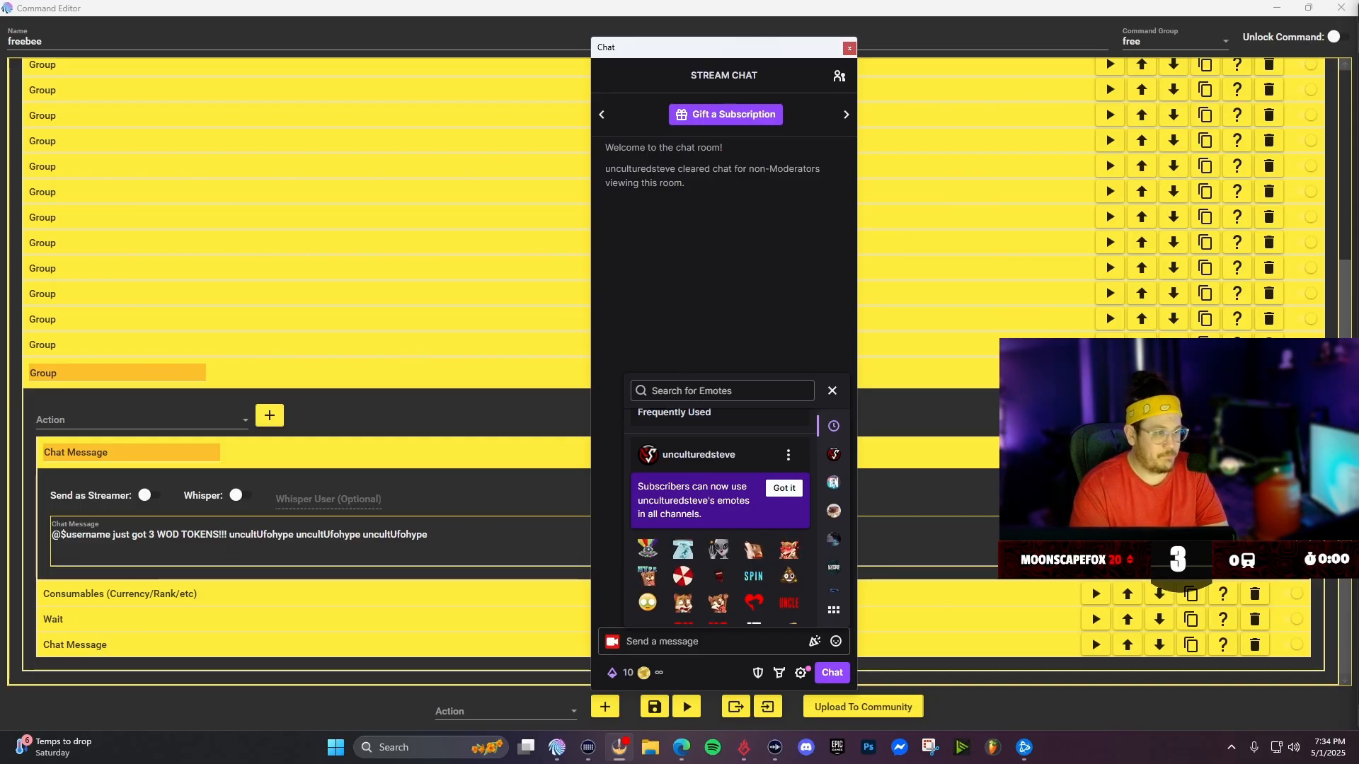
drag(730, 54, 1358, 191)
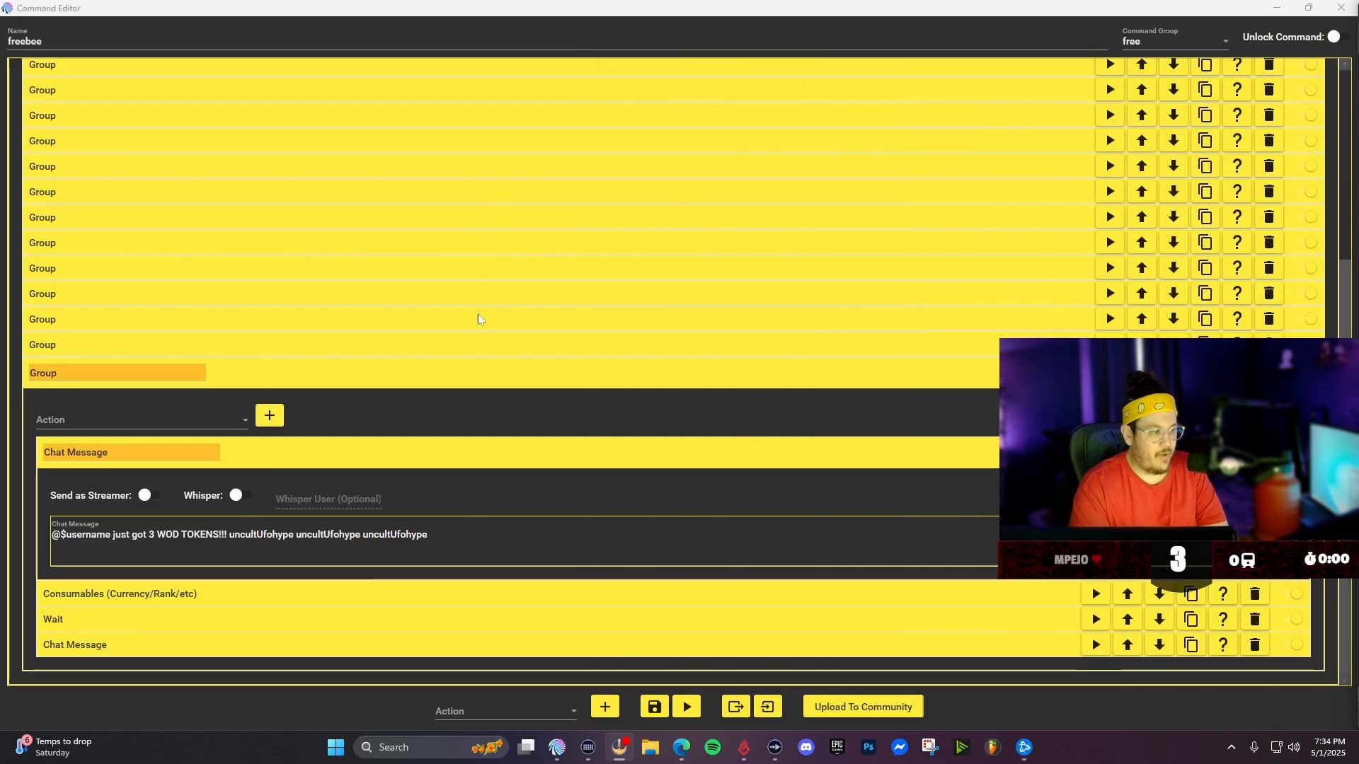
- Review the freebee command's first Group, its chat message and consumables settings
scroll(367, 408, up, 5)
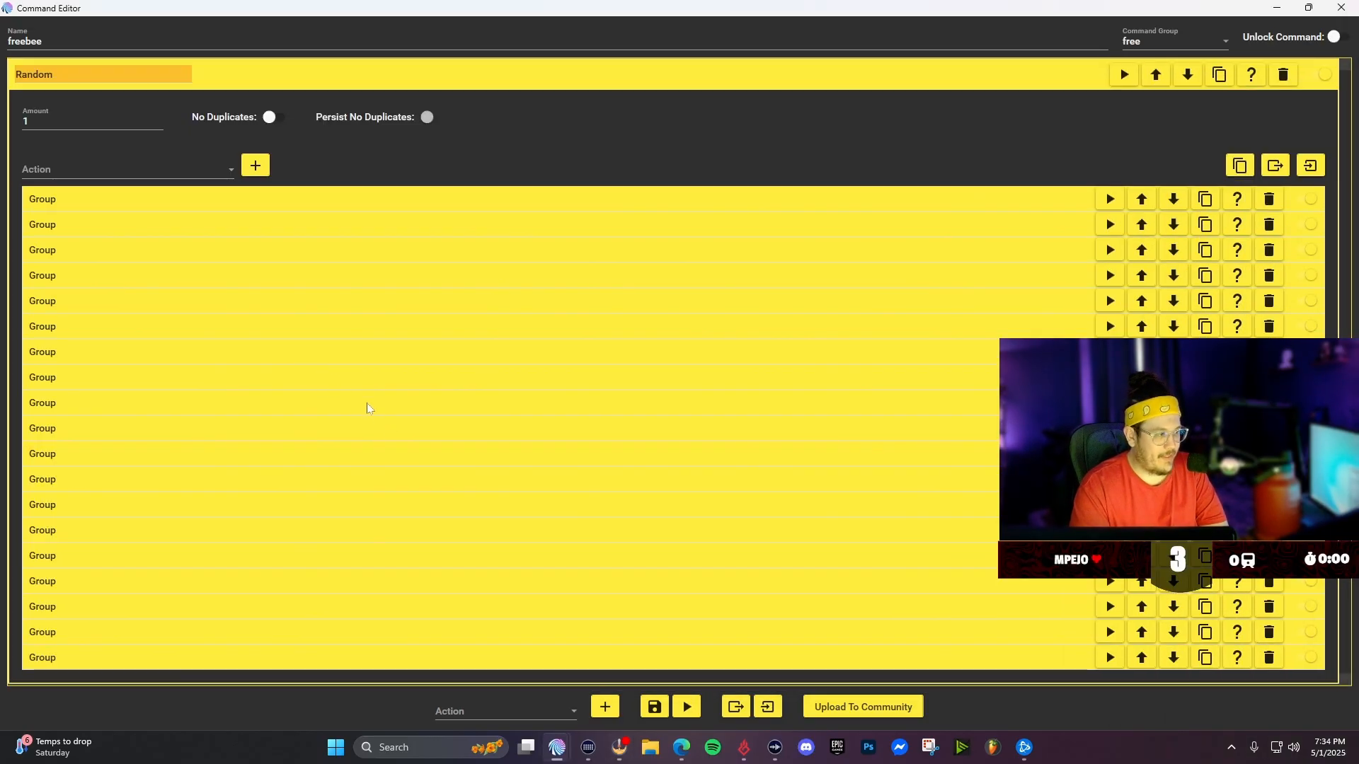
click(341, 203)
click(371, 278)
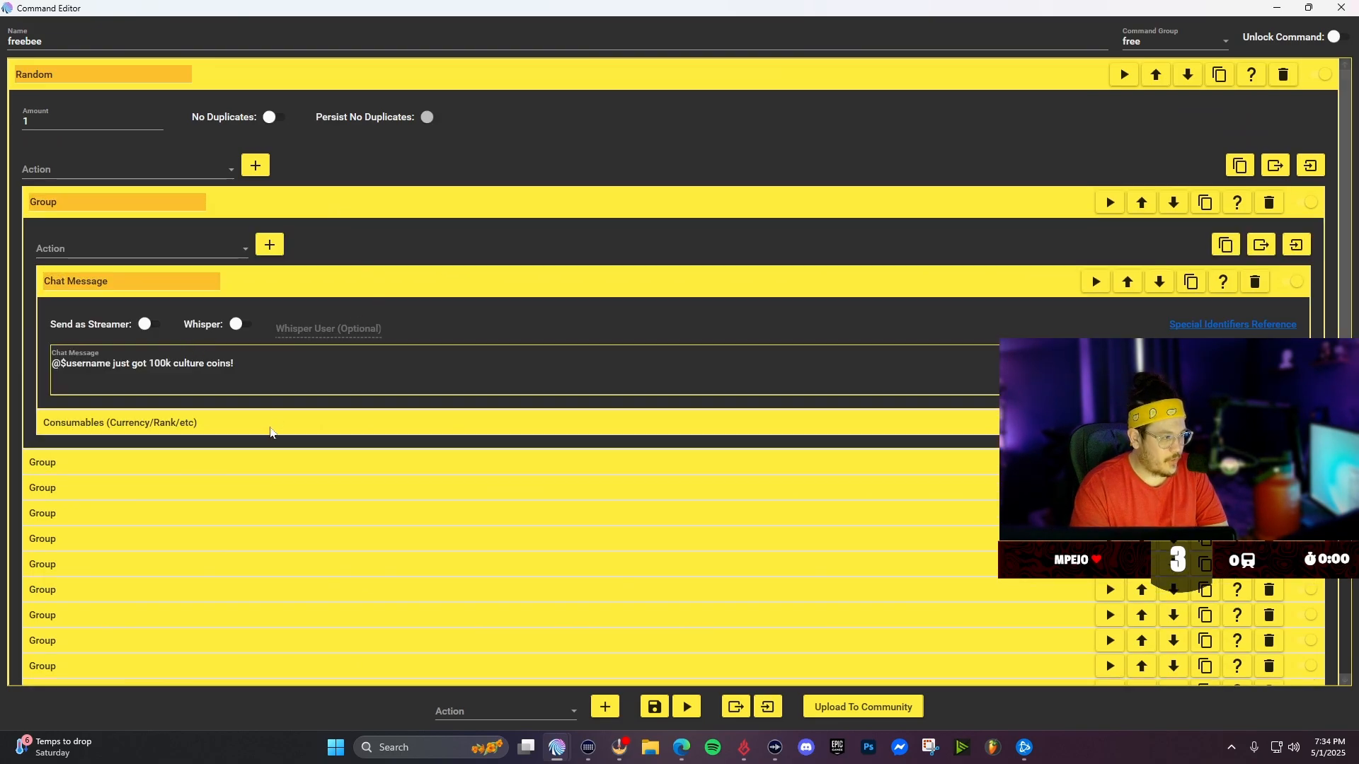
click(256, 468)
scroll(244, 472, down, 2)
click(242, 373)
scroll(249, 538, down, 4)
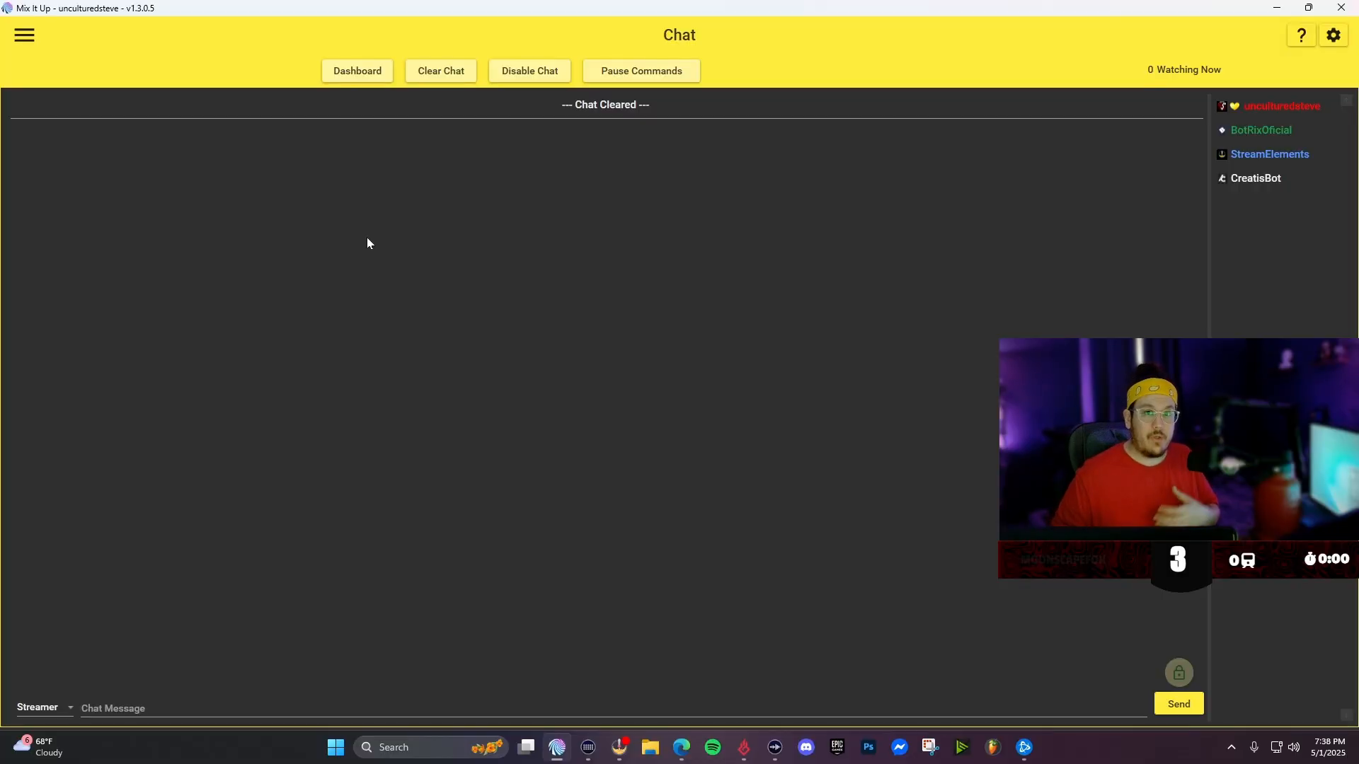
- Go to the Commands page and start a new command in a maximized editor
click(23, 36)
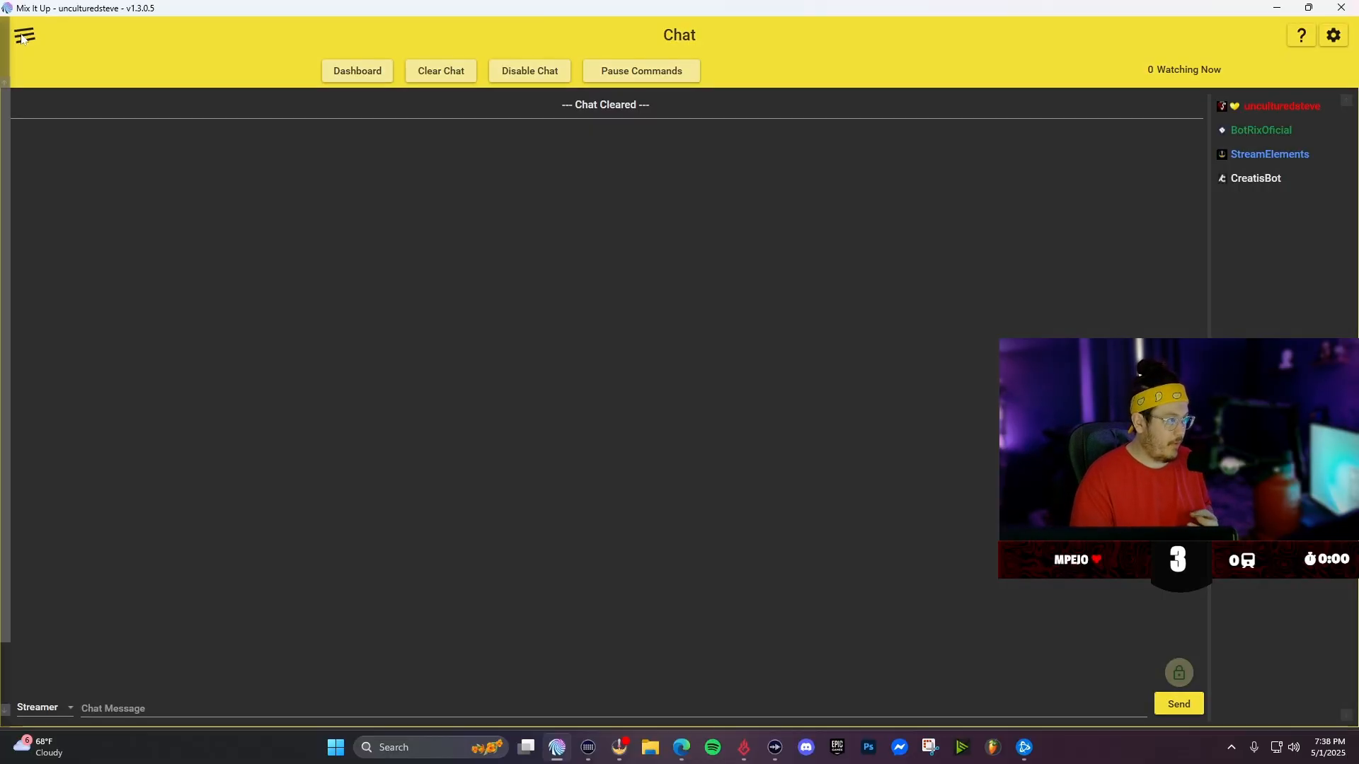
click(54, 159)
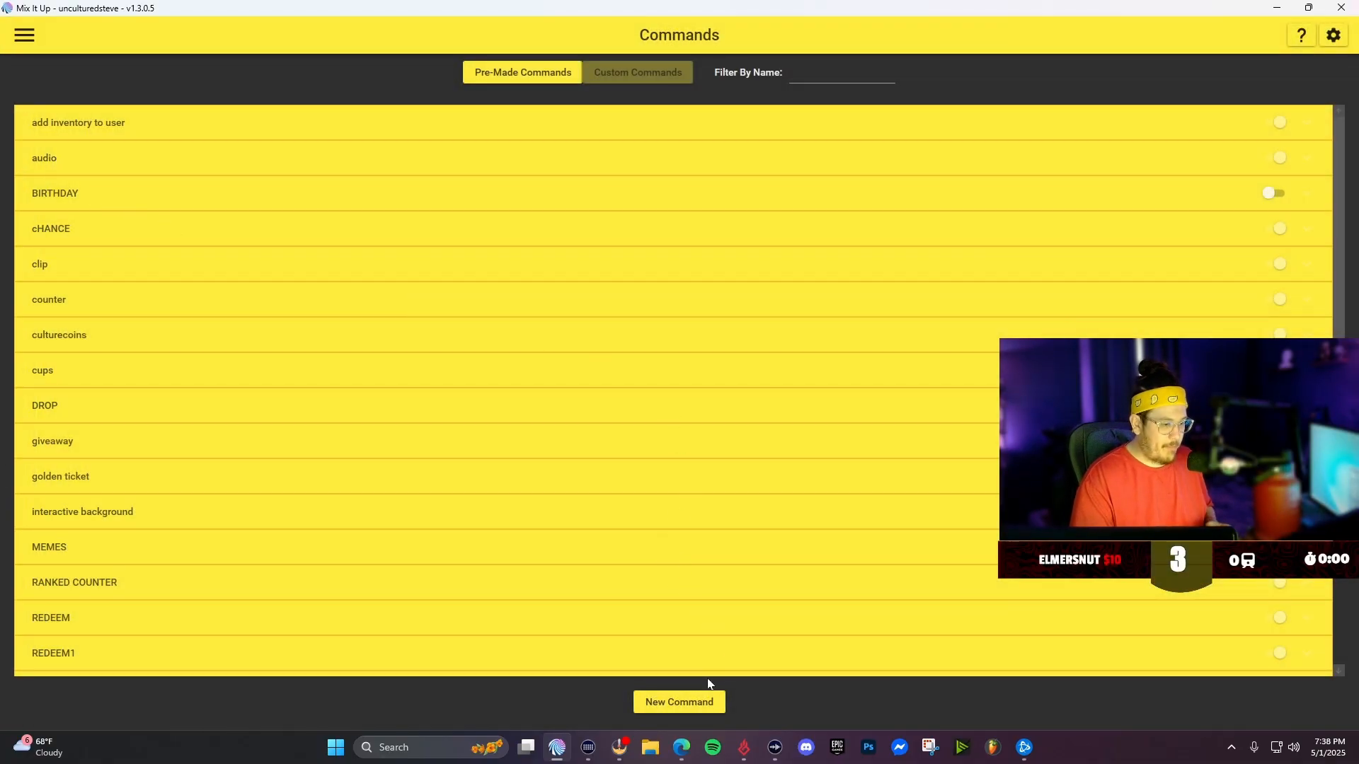
click(680, 703)
click(907, 160)
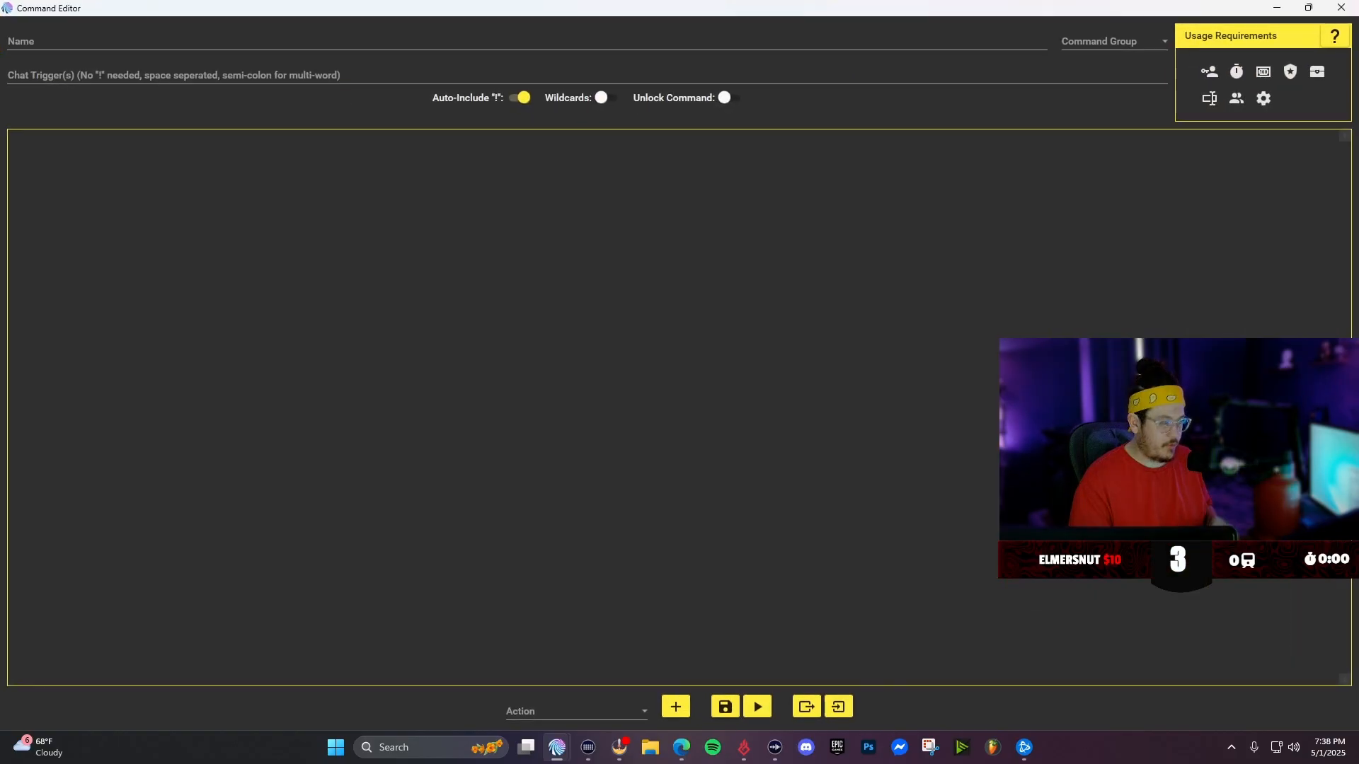
- Name the new command "free for video" and give it the chat trigger "freeforvideo"
click(8, 41)
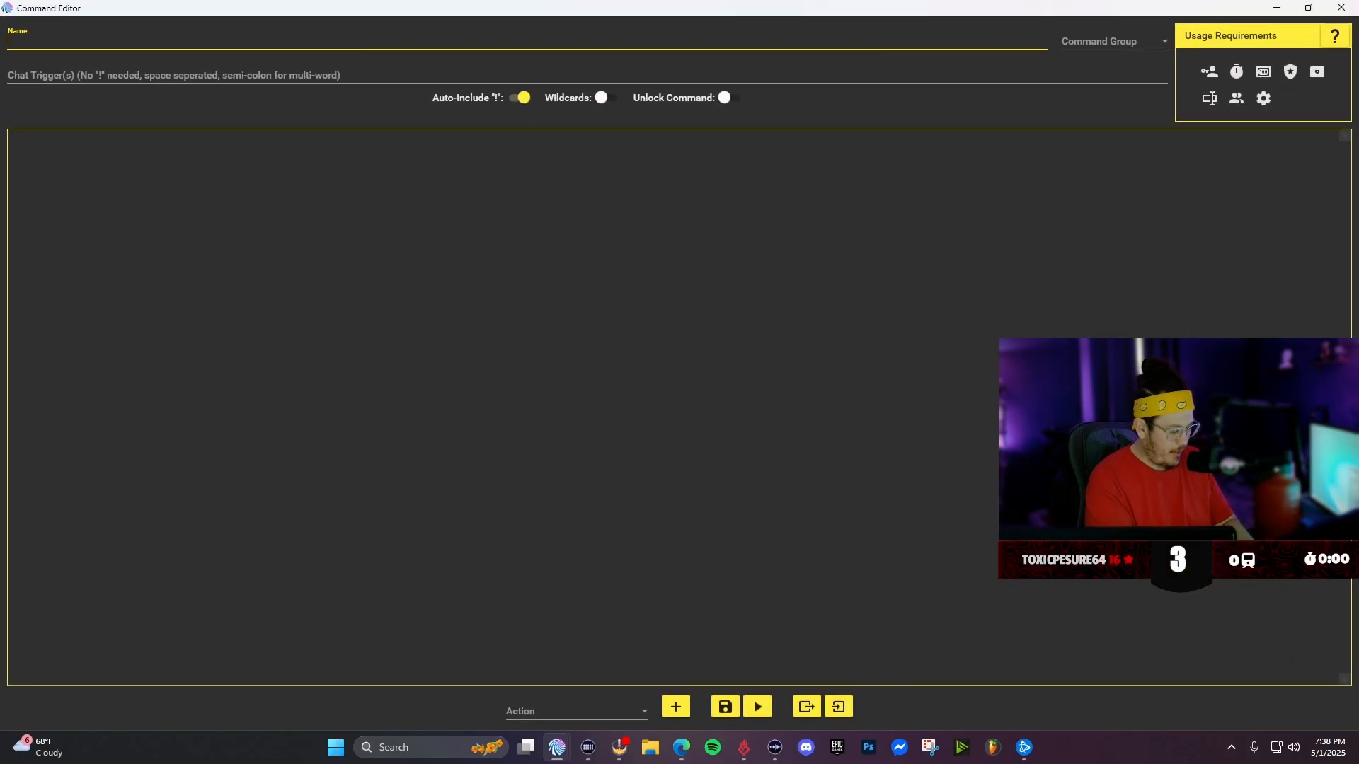
text(free for video)
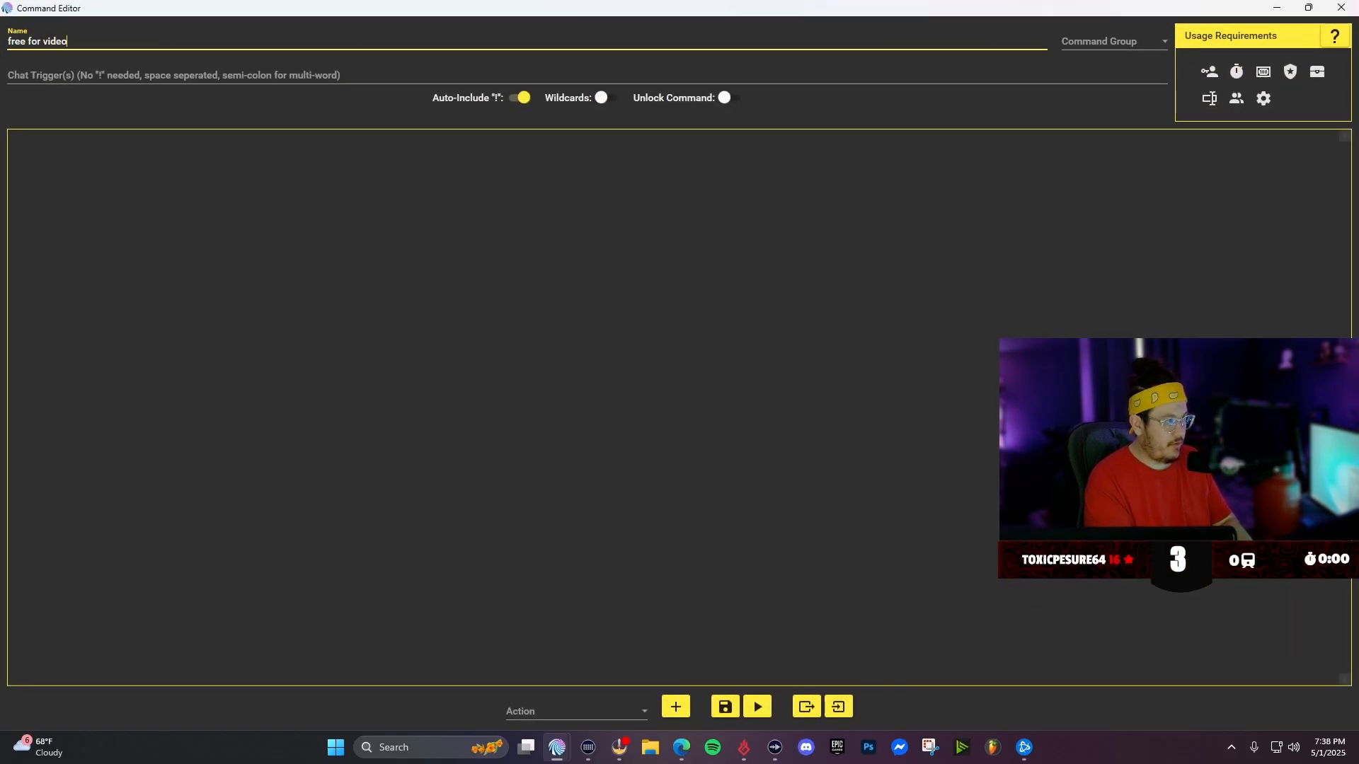
click(28, 71)
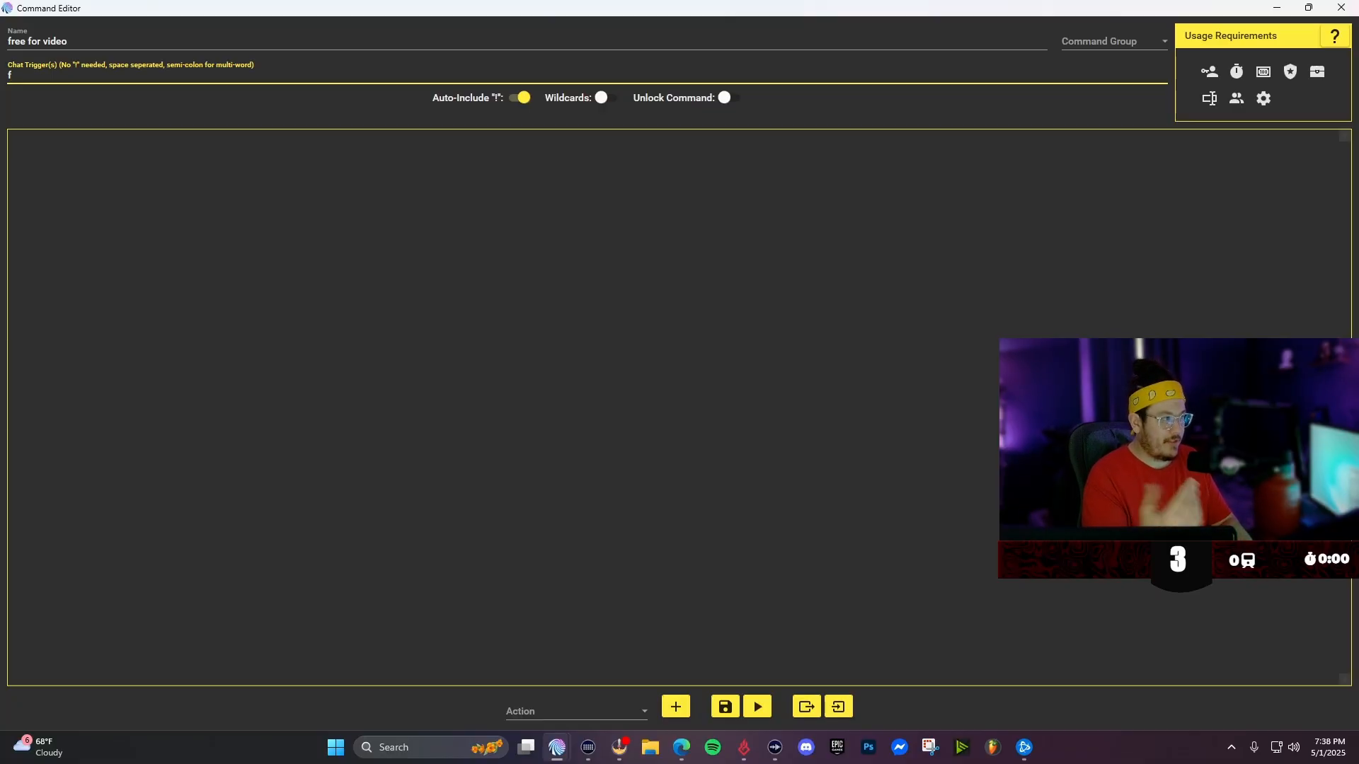
text(reeforvideo)
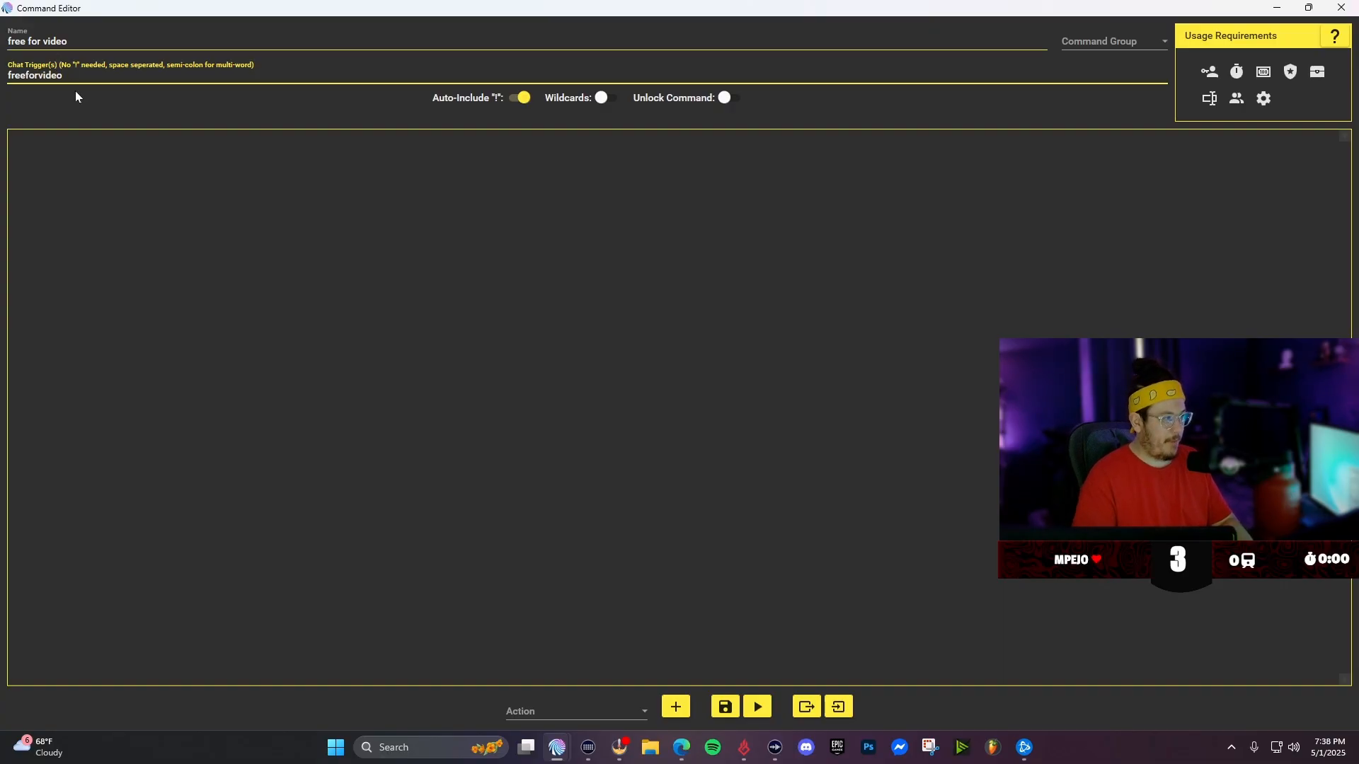
- Add a Command action to the new command
click(115, 116)
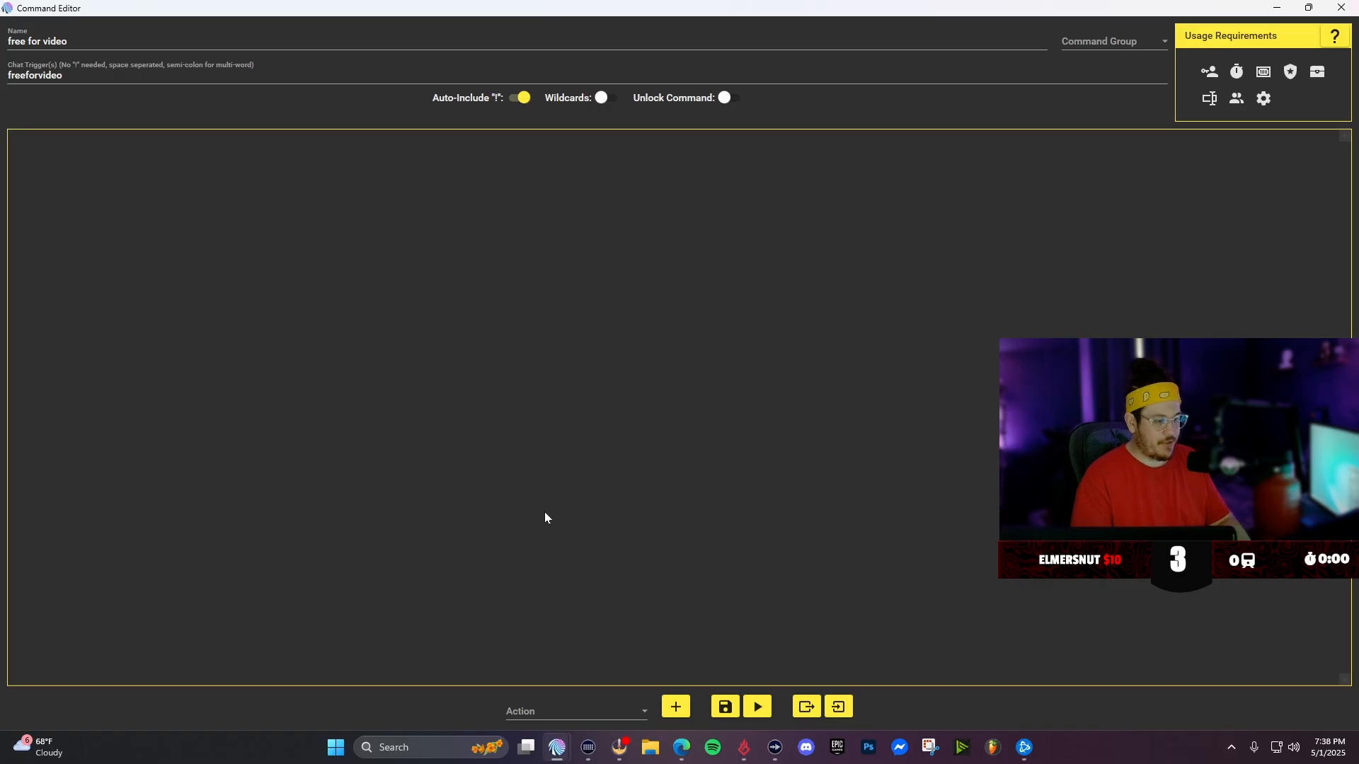
click(540, 715)
scroll(544, 608, down, 3)
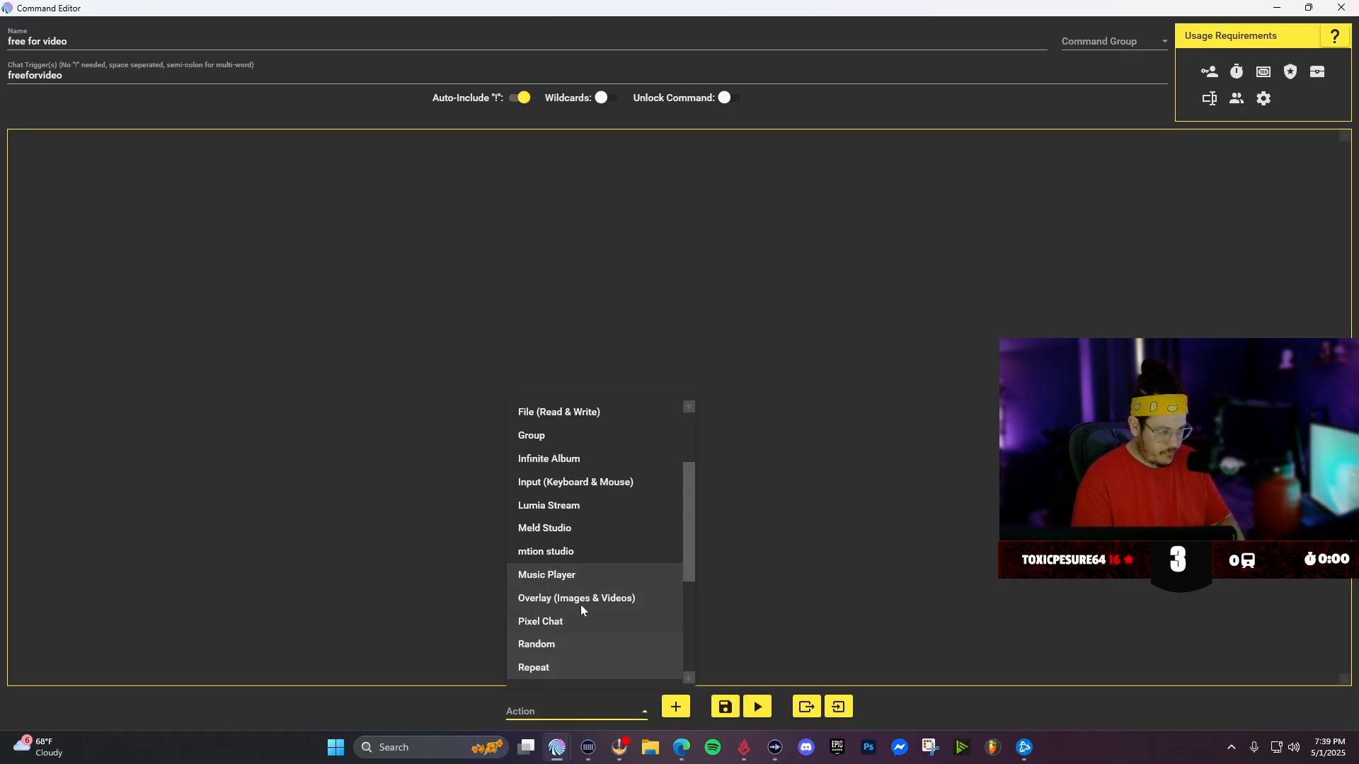
scroll(579, 522, up, 3)
click(558, 437)
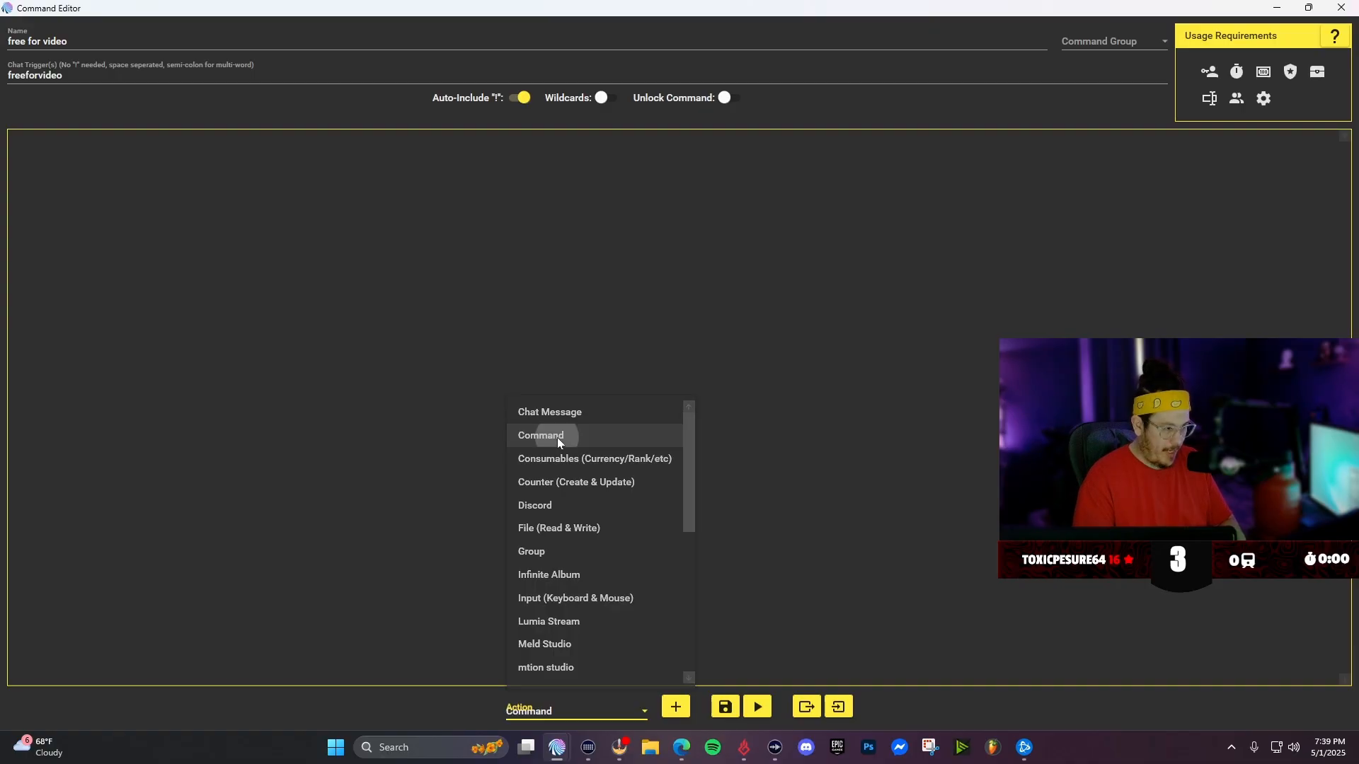
click(676, 706)
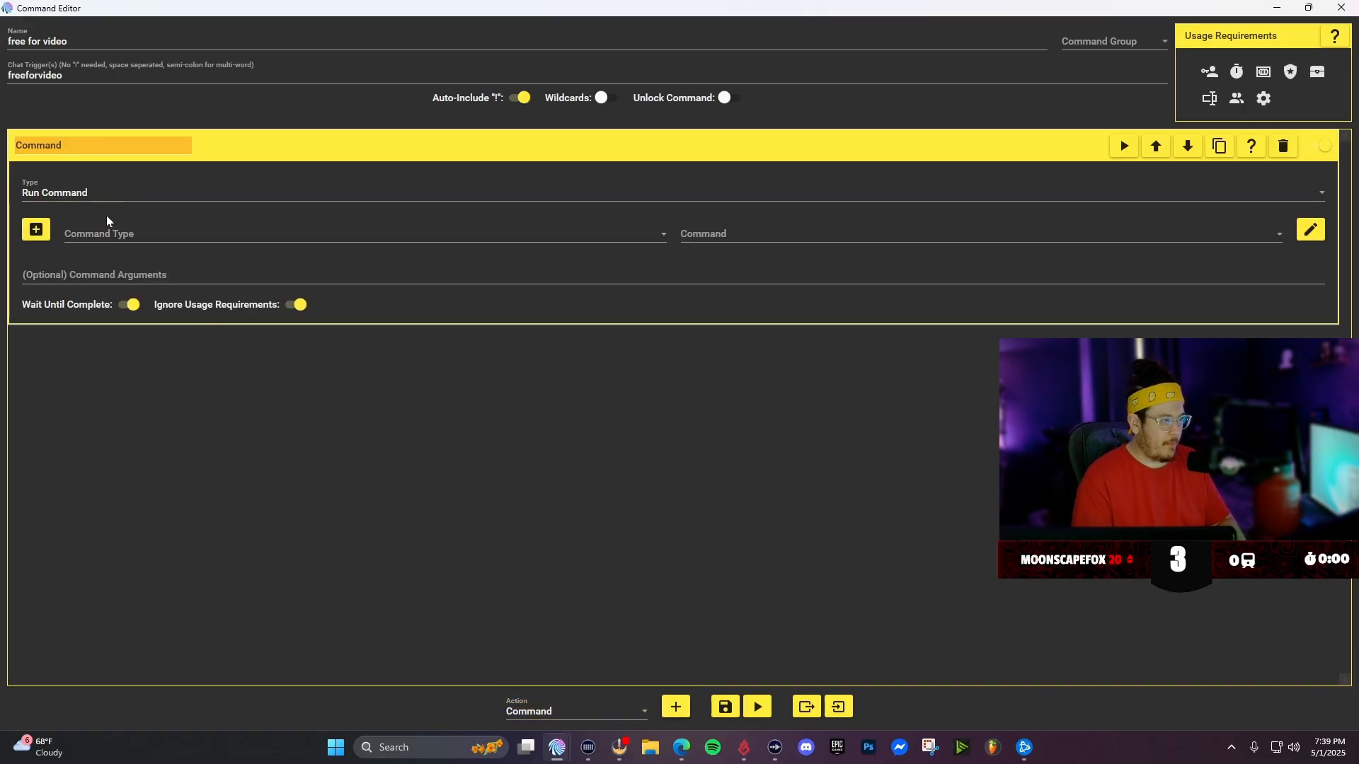
- Set the action to run the Action Group command "free for video"
click(106, 236)
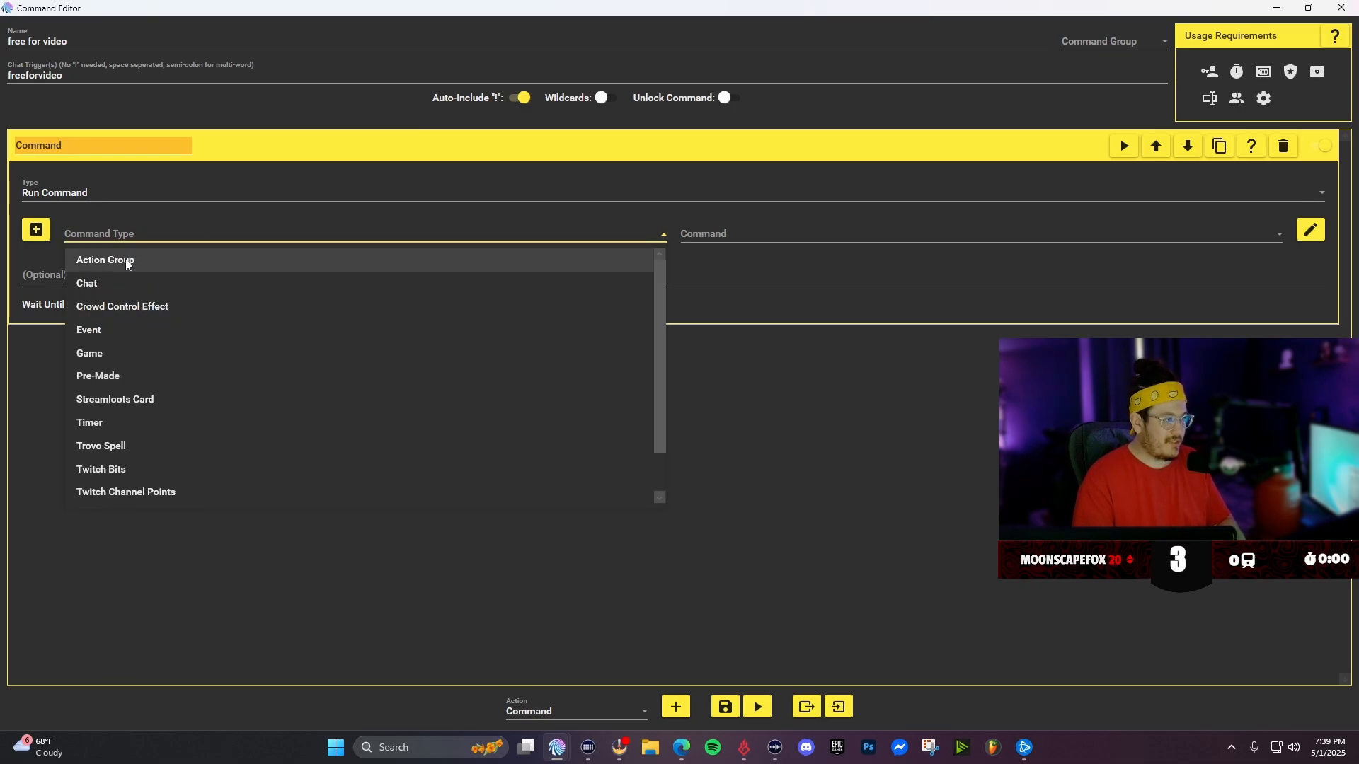
click(130, 260)
click(726, 242)
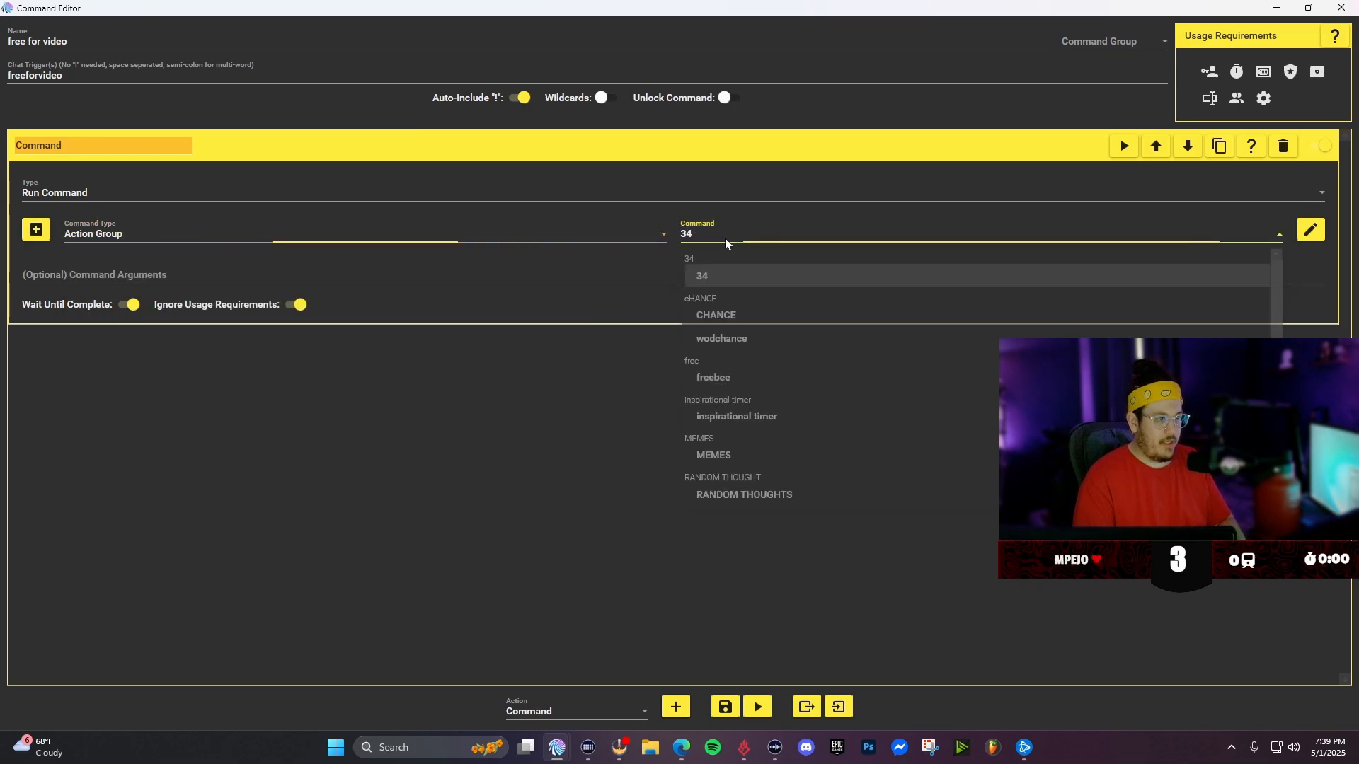
scroll(748, 365, down, 1)
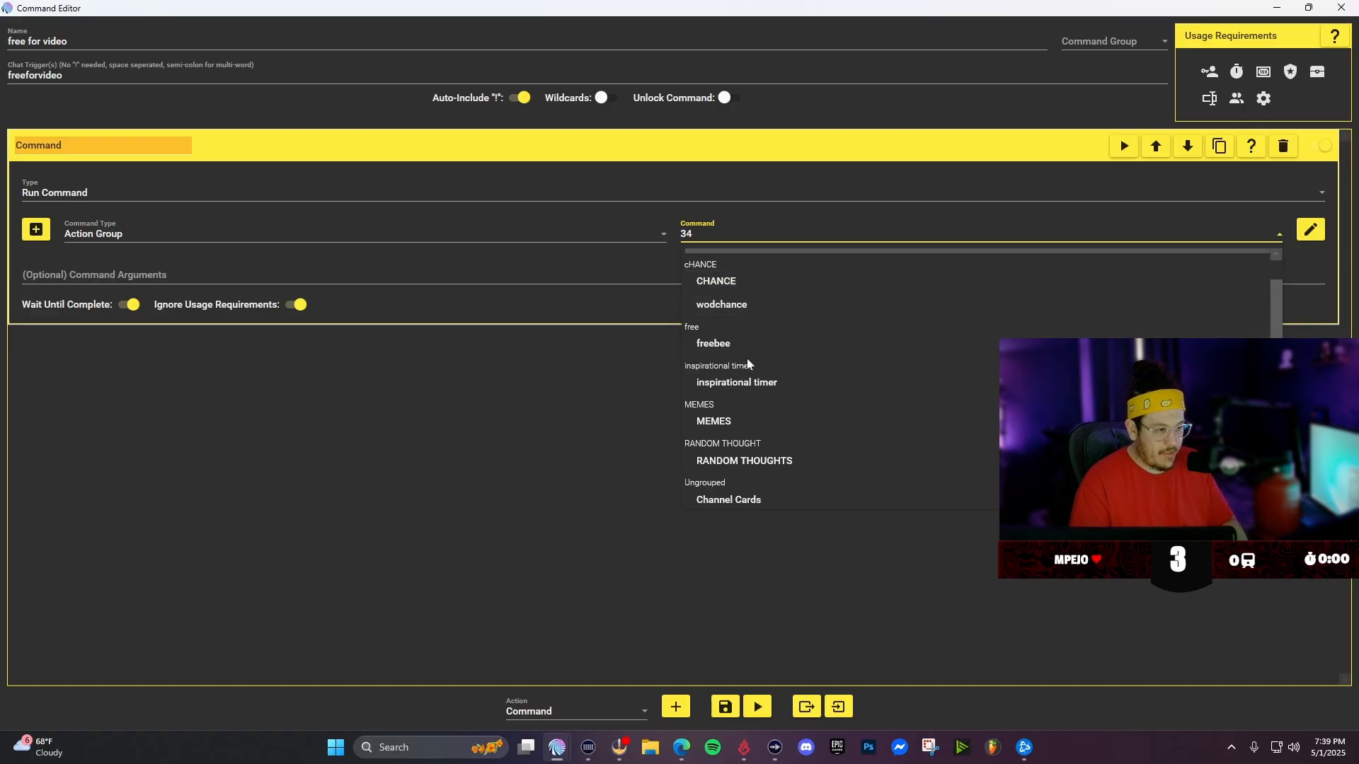
scroll(748, 365, down, 2)
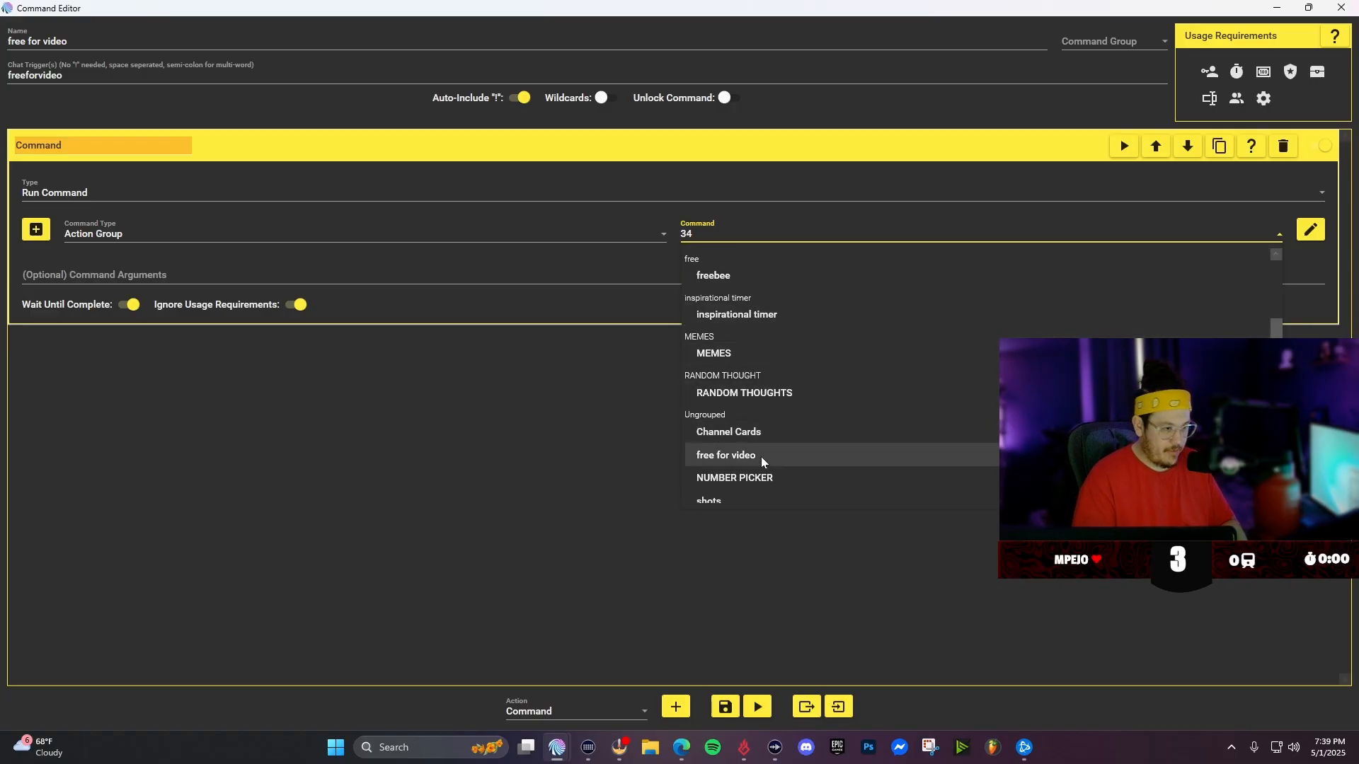
click(760, 456)
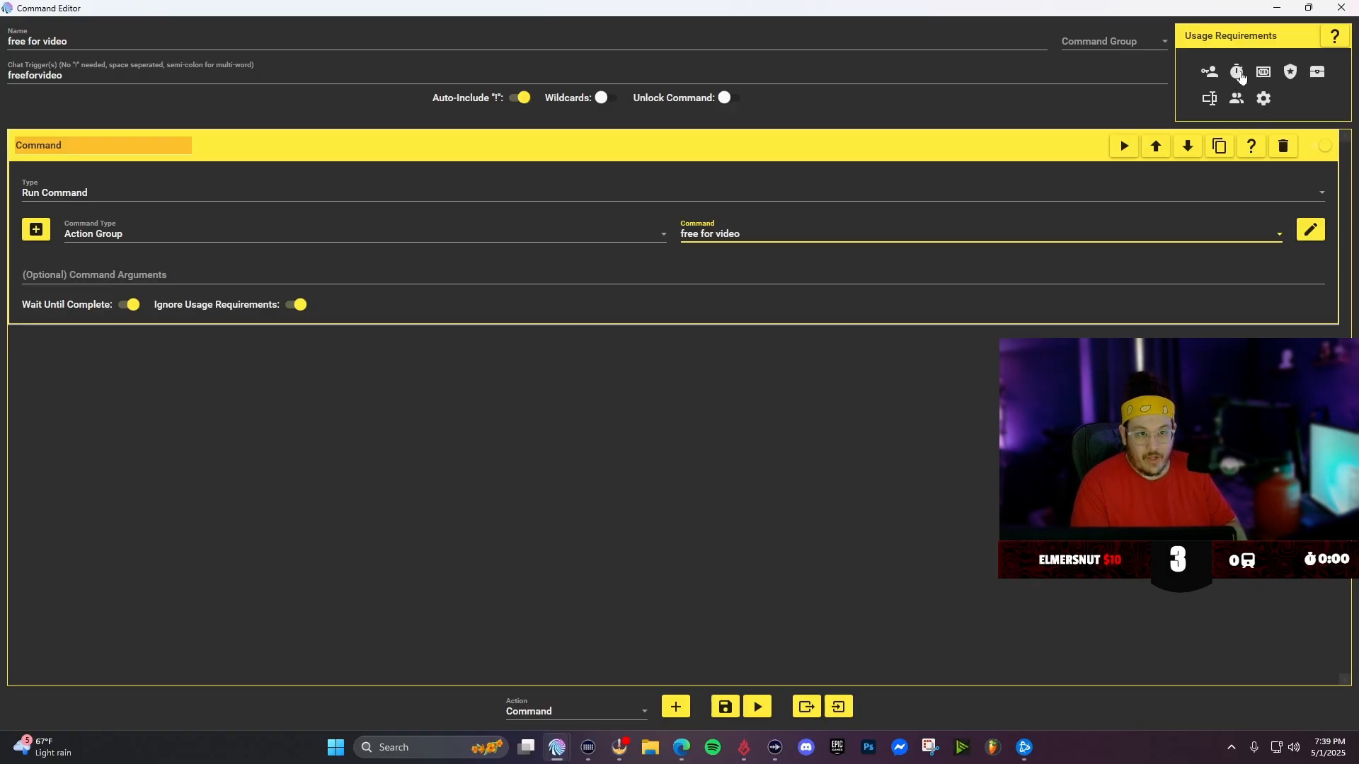
- Give the command a Per Person cooldown and save it
click(1240, 76)
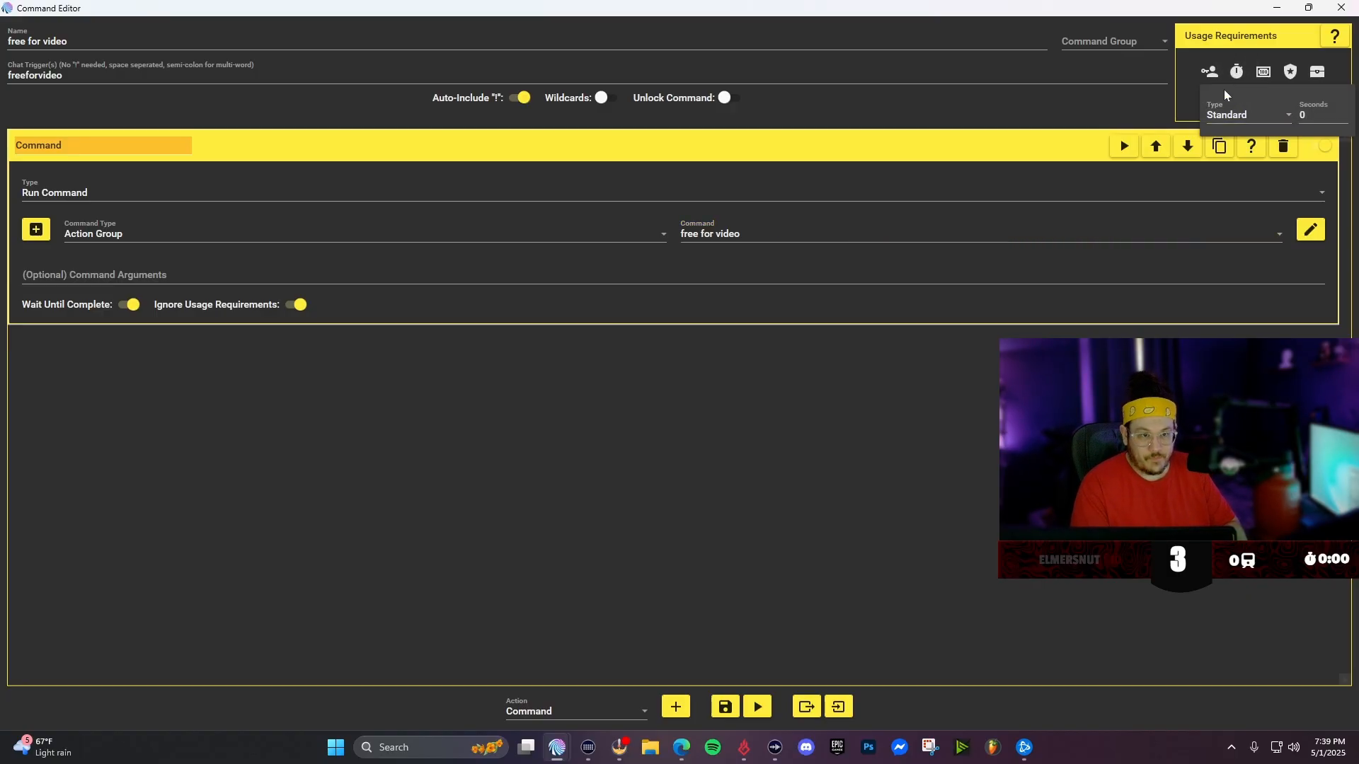
click(1256, 115)
click(1247, 165)
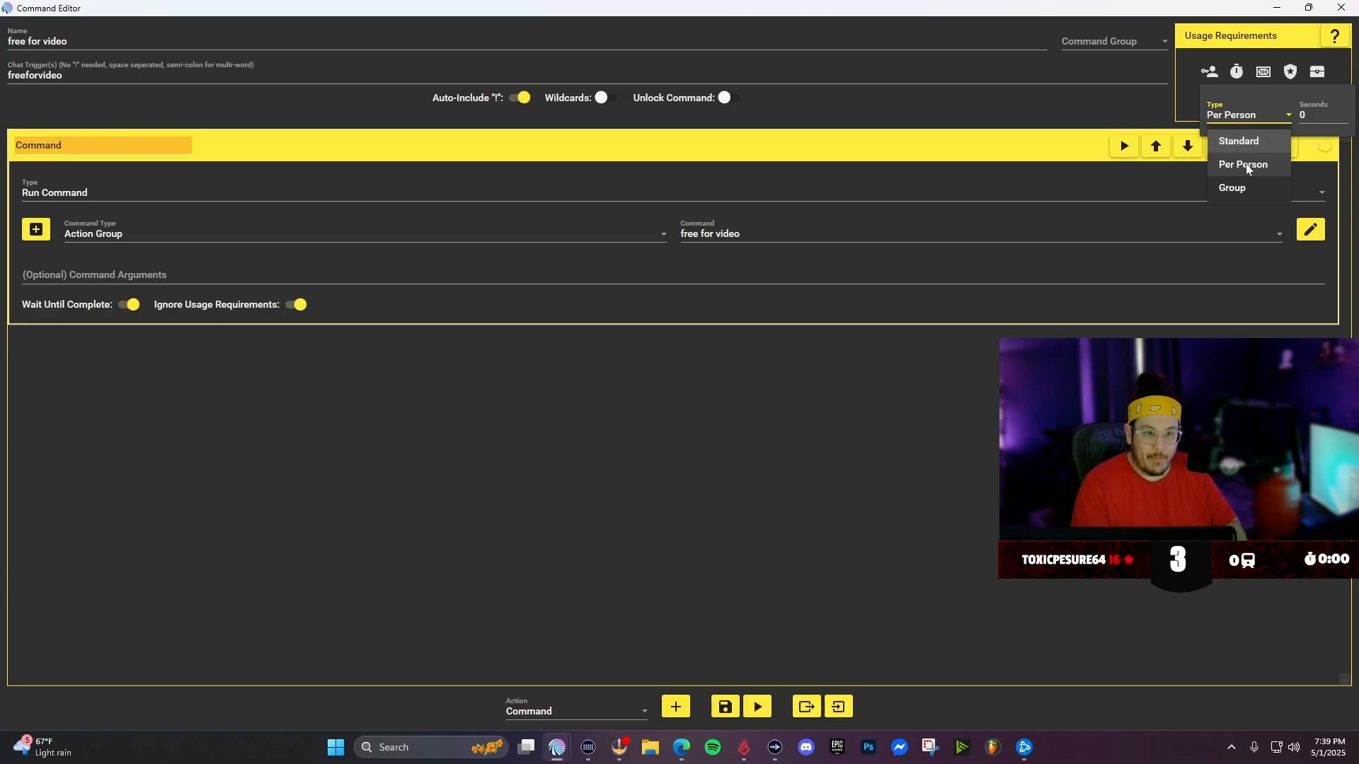
key(Tab)
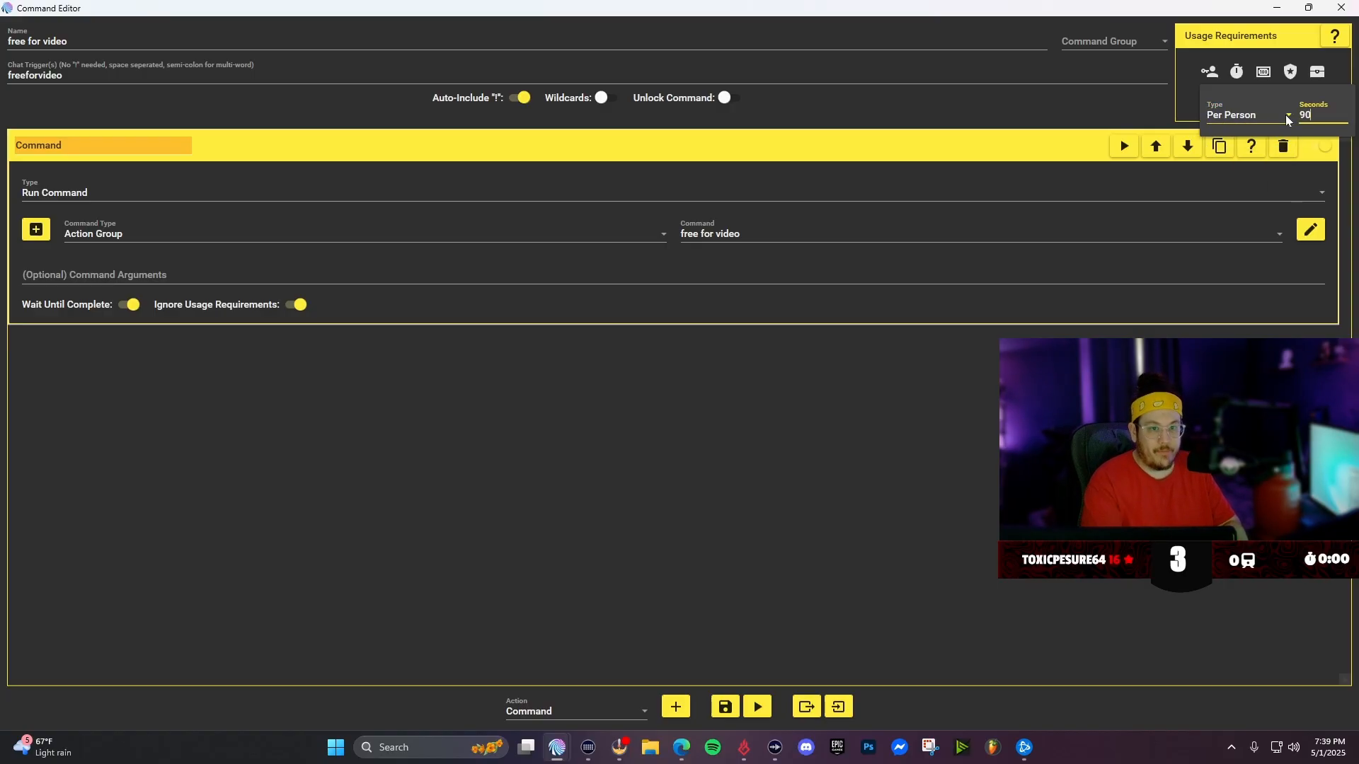
key(BackSpace)
text(9000)
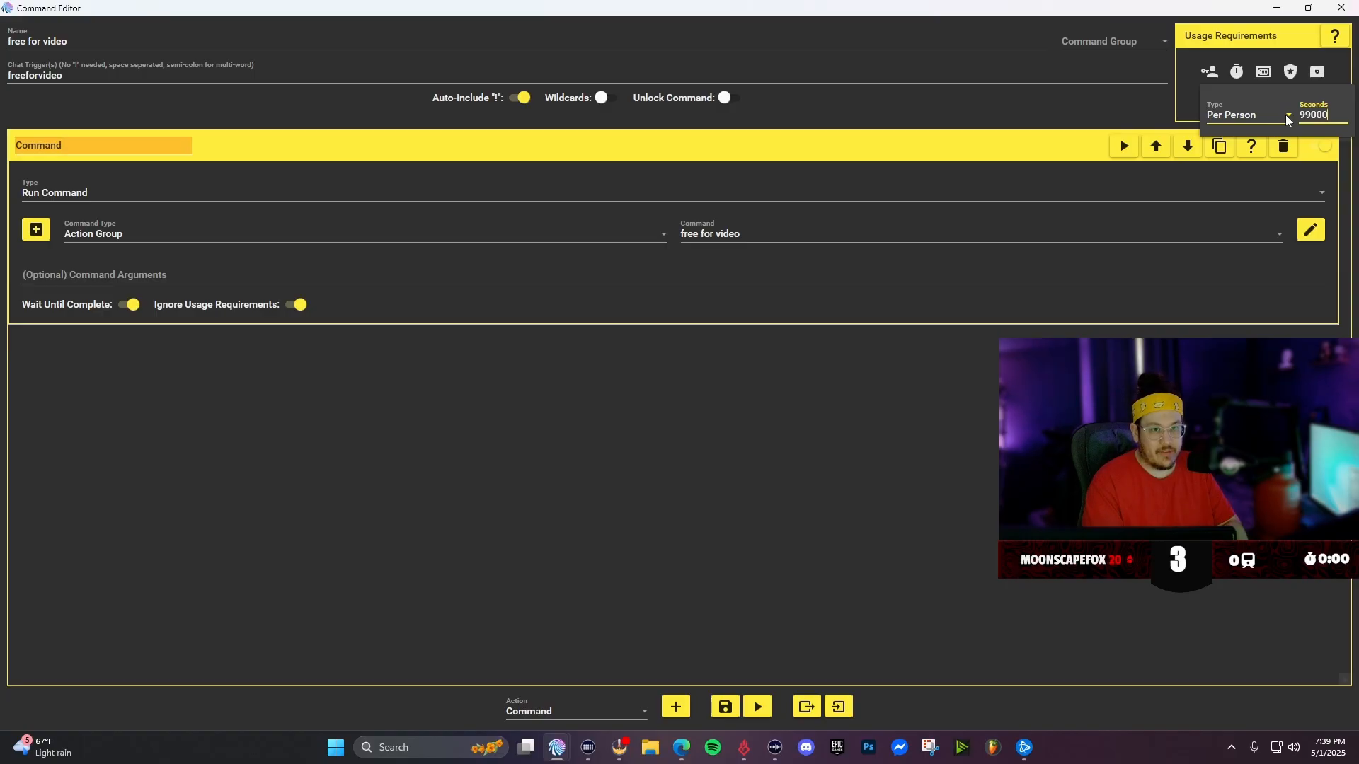
key(BackSpace)
key(BackSpace)
key(BackSpace)
key(BackSpace)
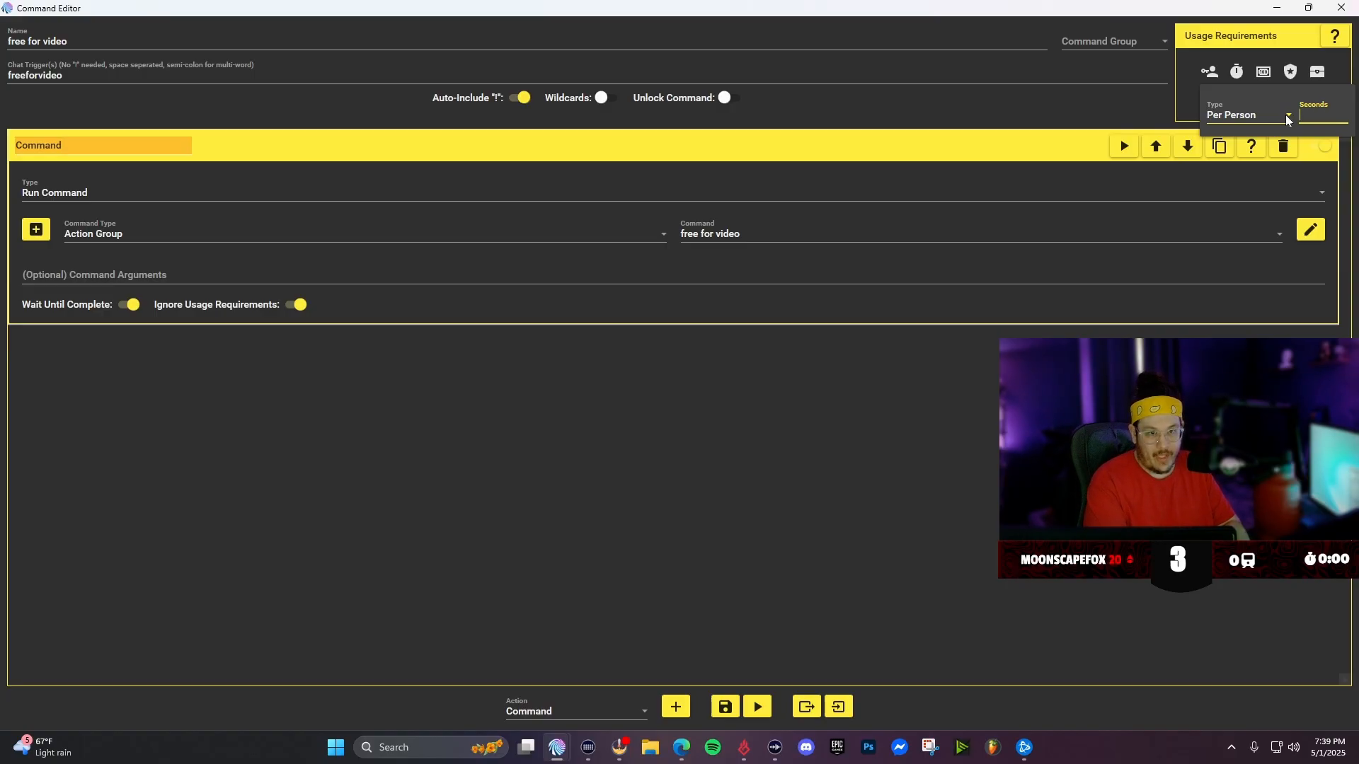
click(1287, 206)
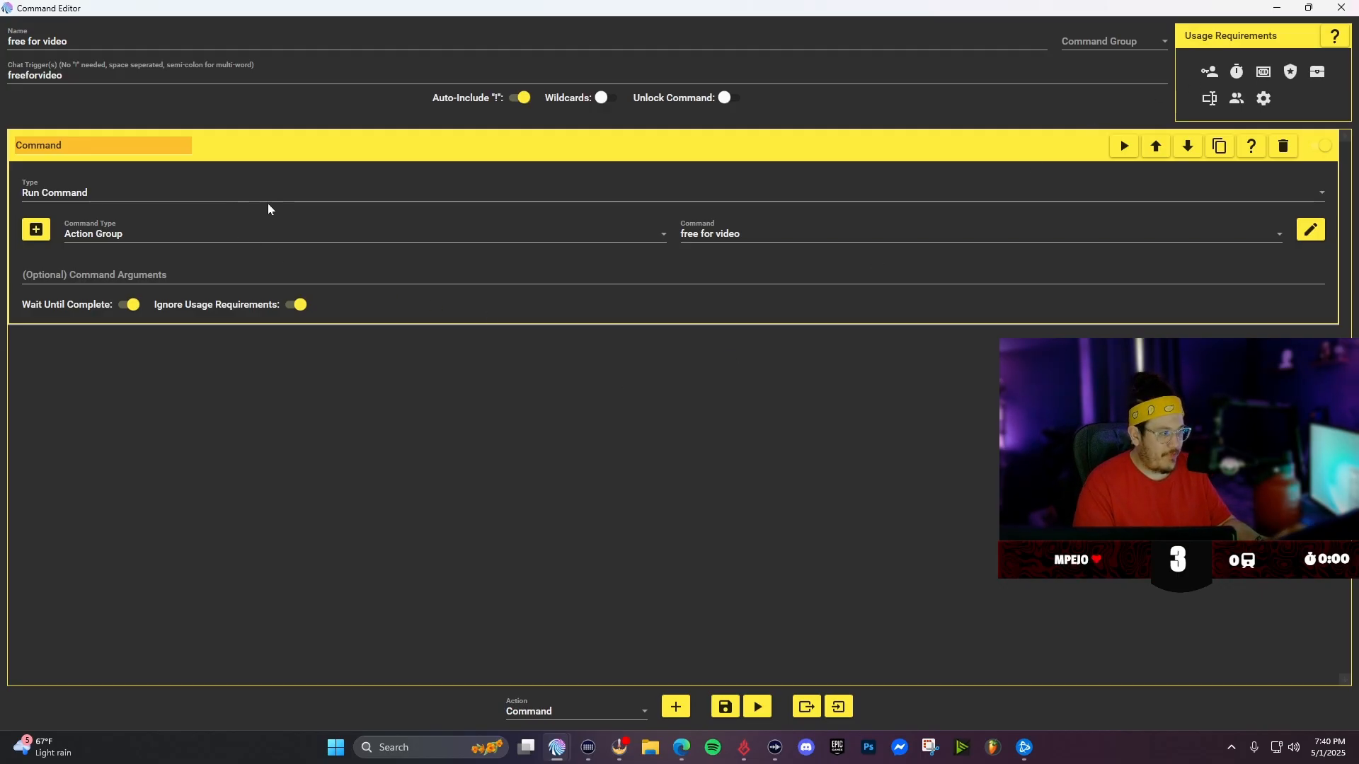
click(723, 706)
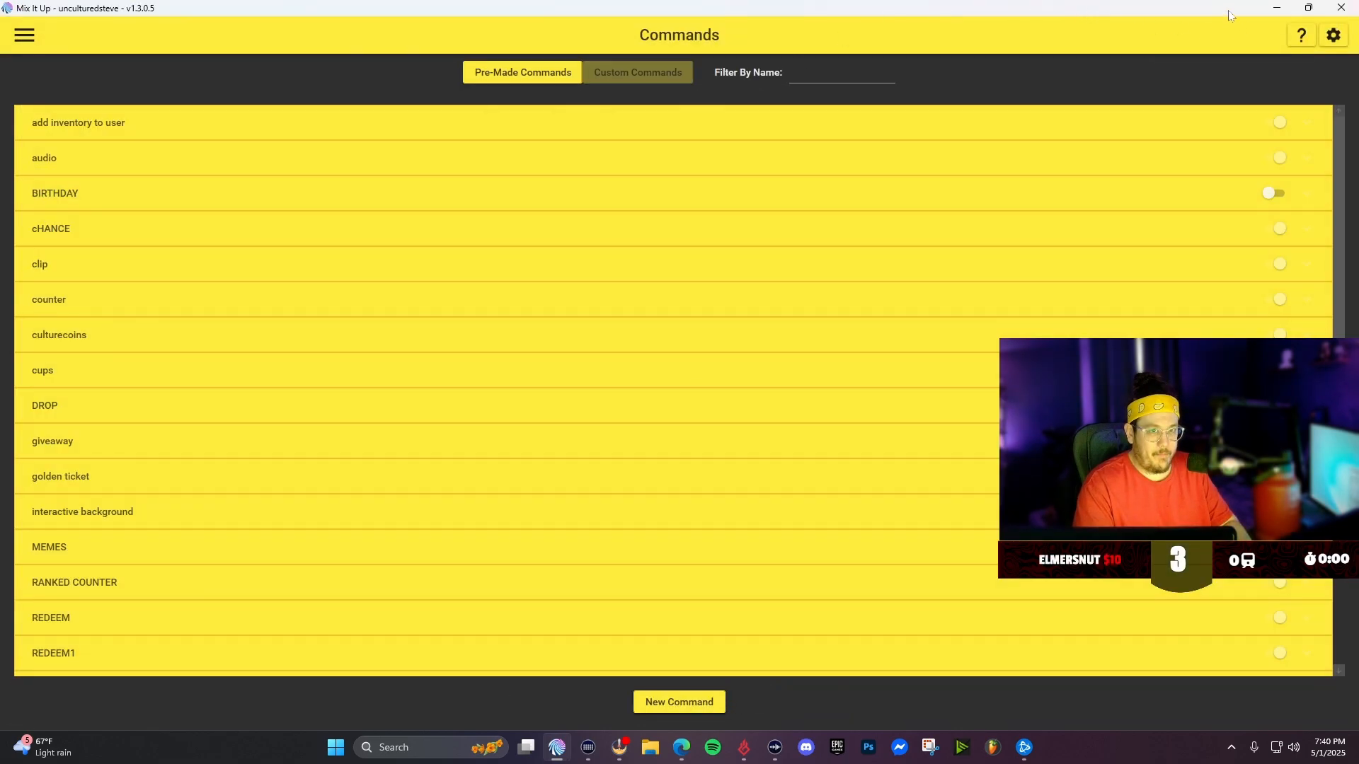
- Switch to the Twitch chat window and send "!freeforvideo" to test the command
mouse_move(681, 747)
click(761, 669)
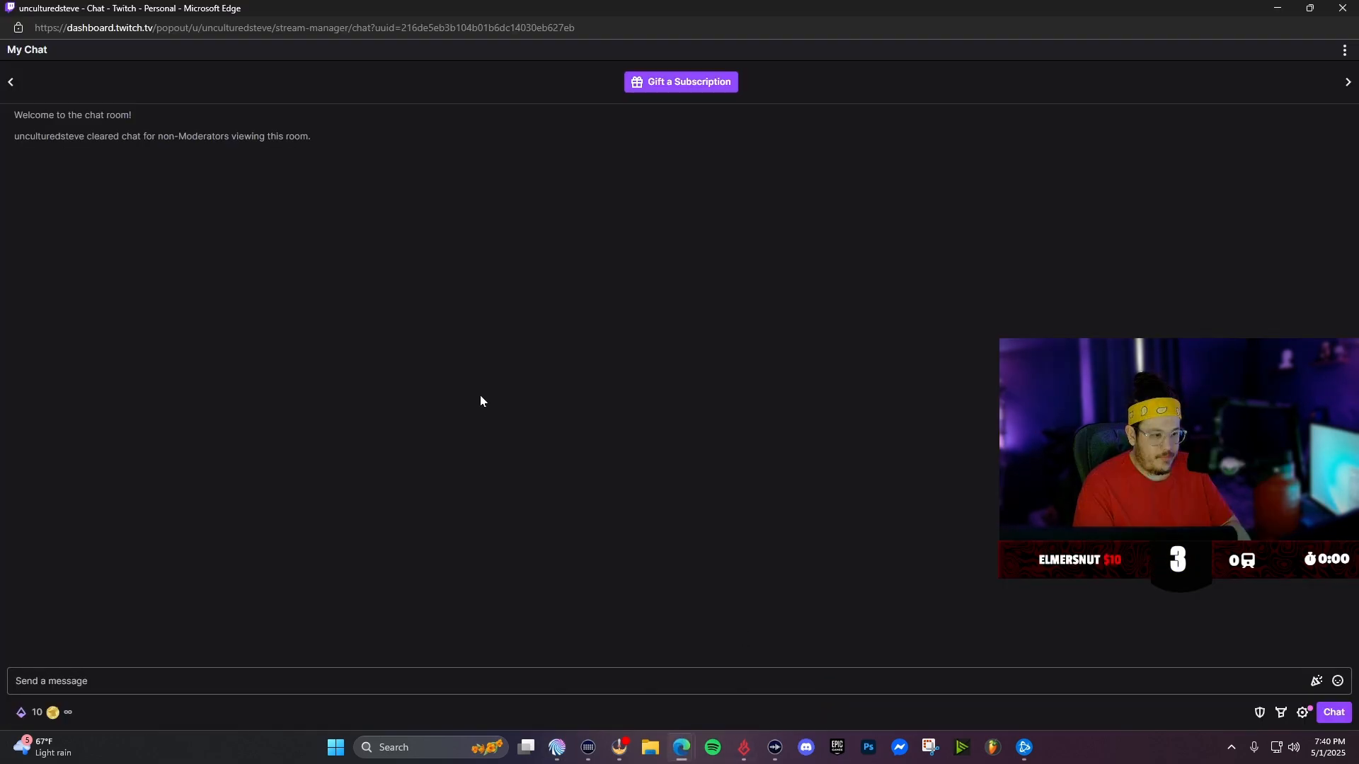
click(358, 681)
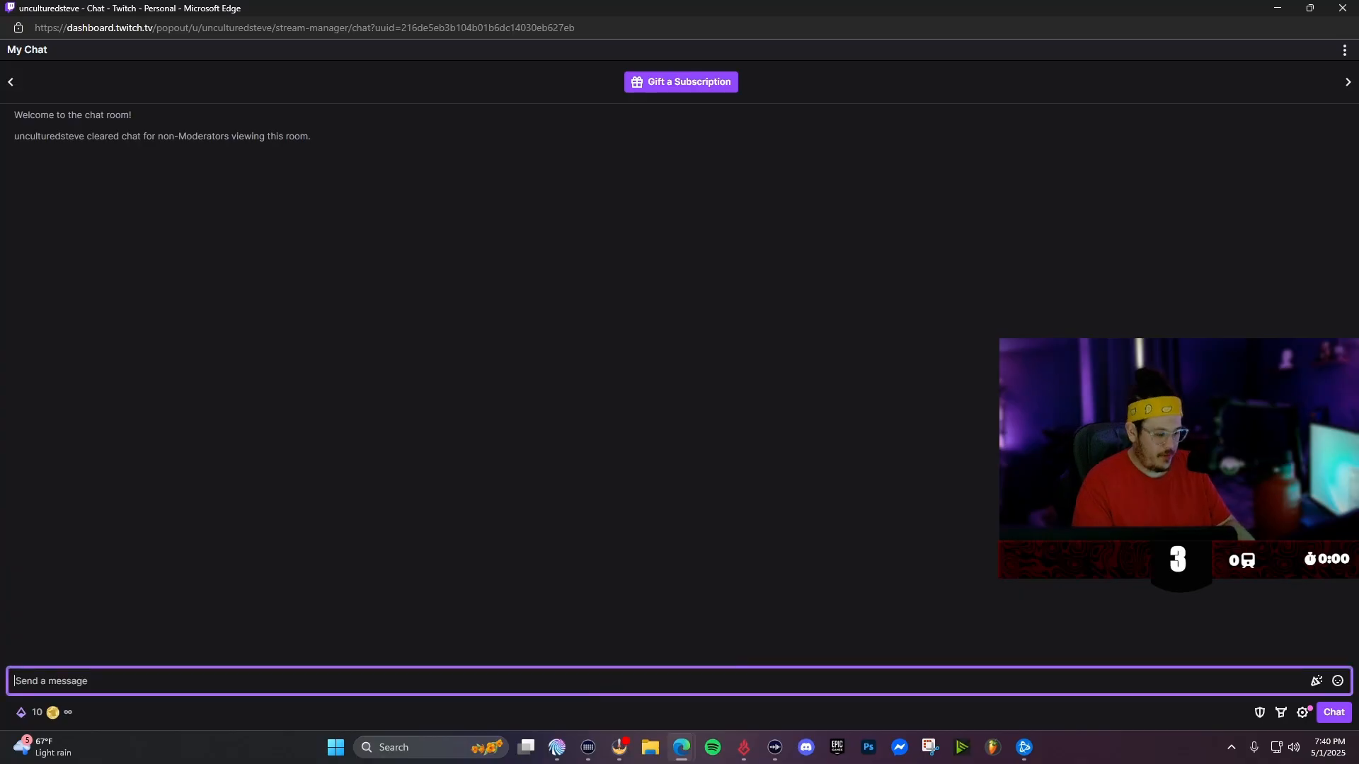
text(!free)
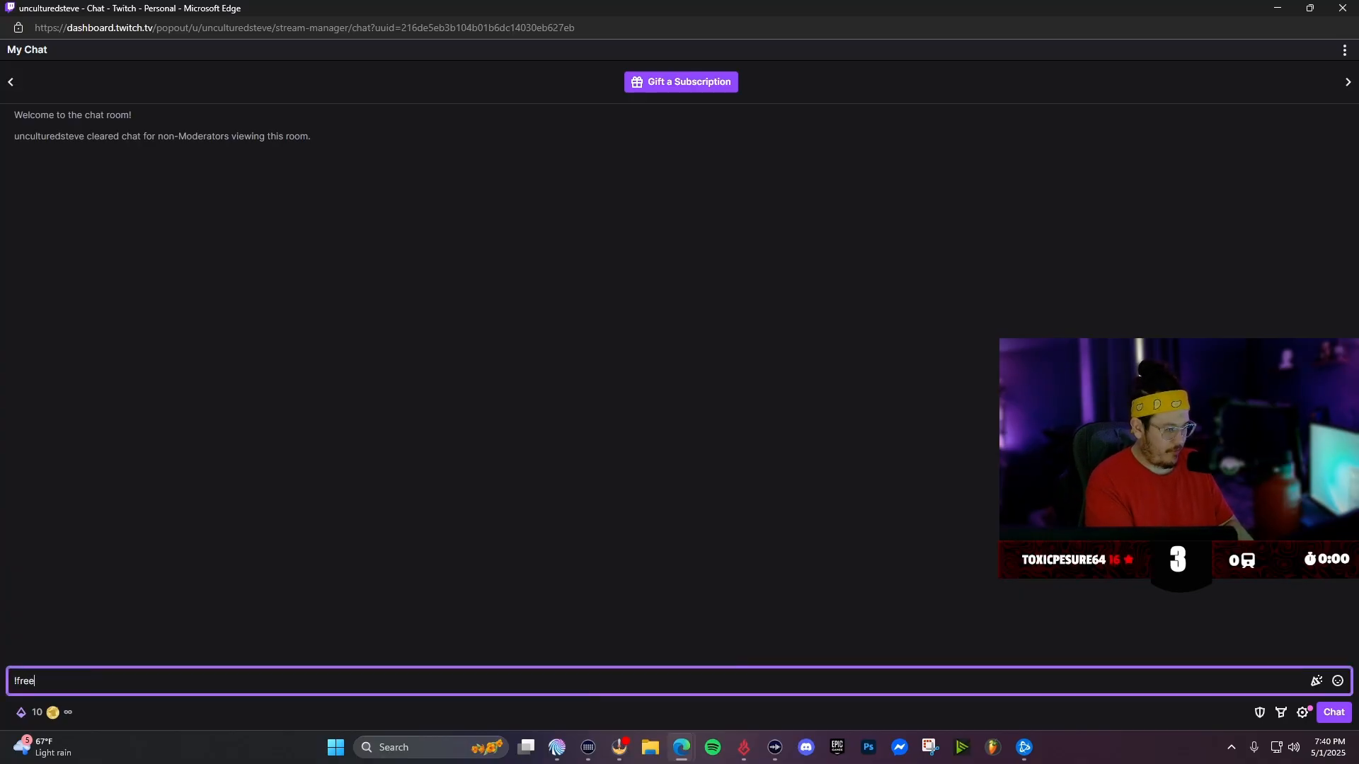
text(forvideo)
key(Return)
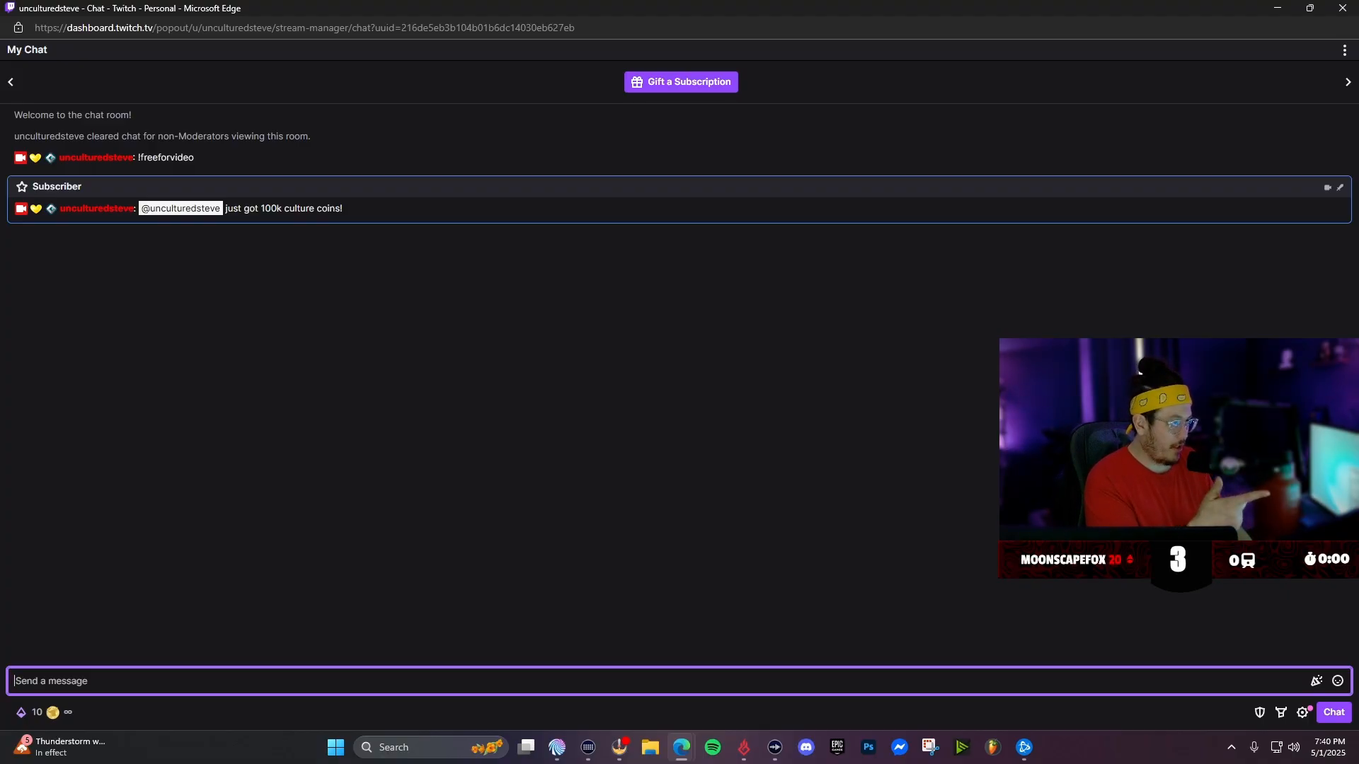
- Send "!freeforvideo" three more times to test the random coin rewards
text(!)
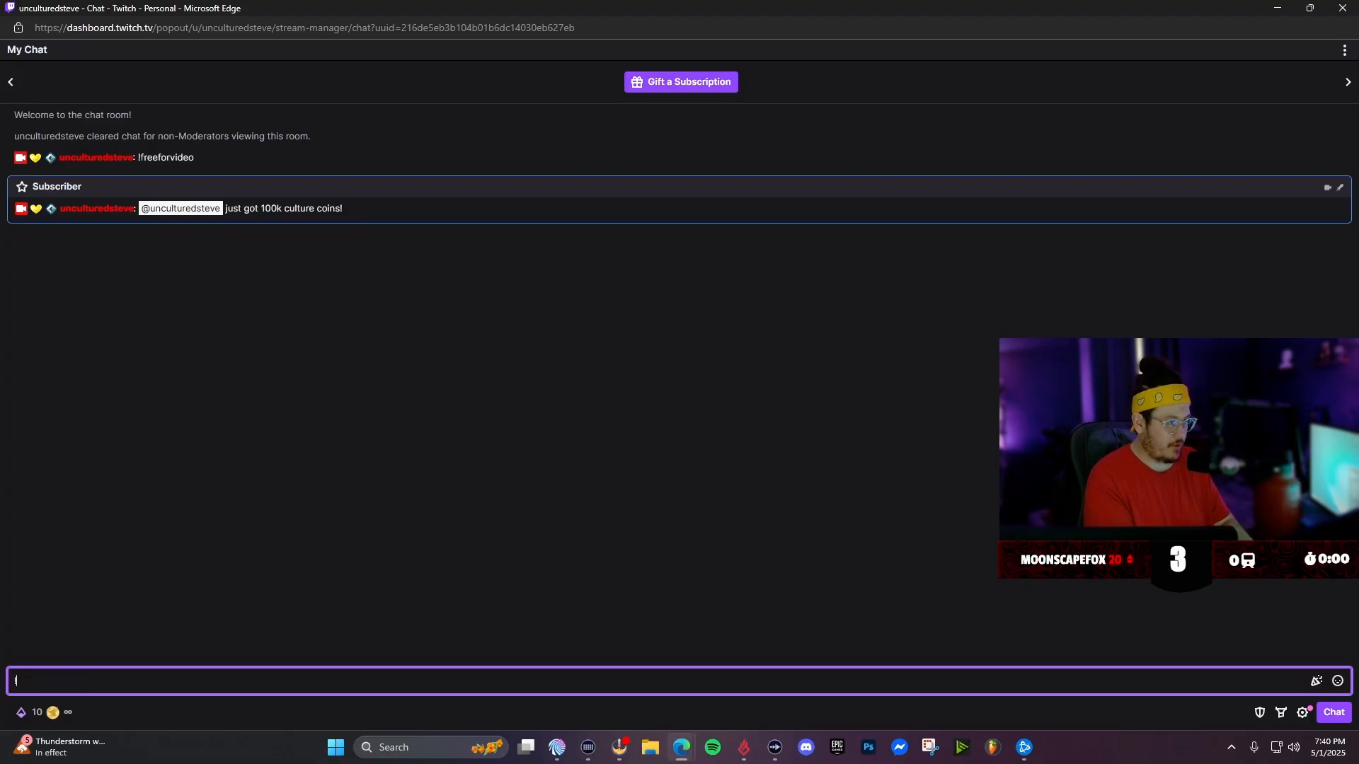
text(freefor)
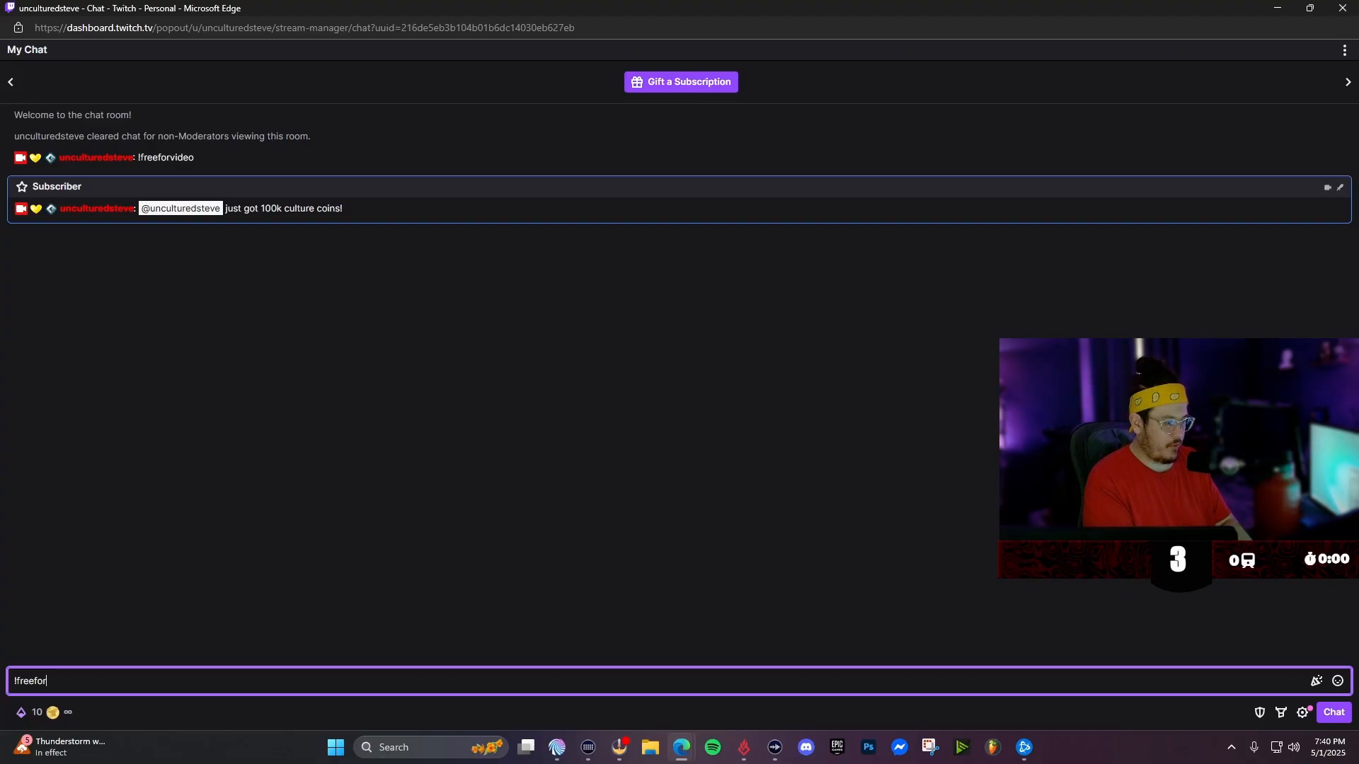
text(video)
key(Return)
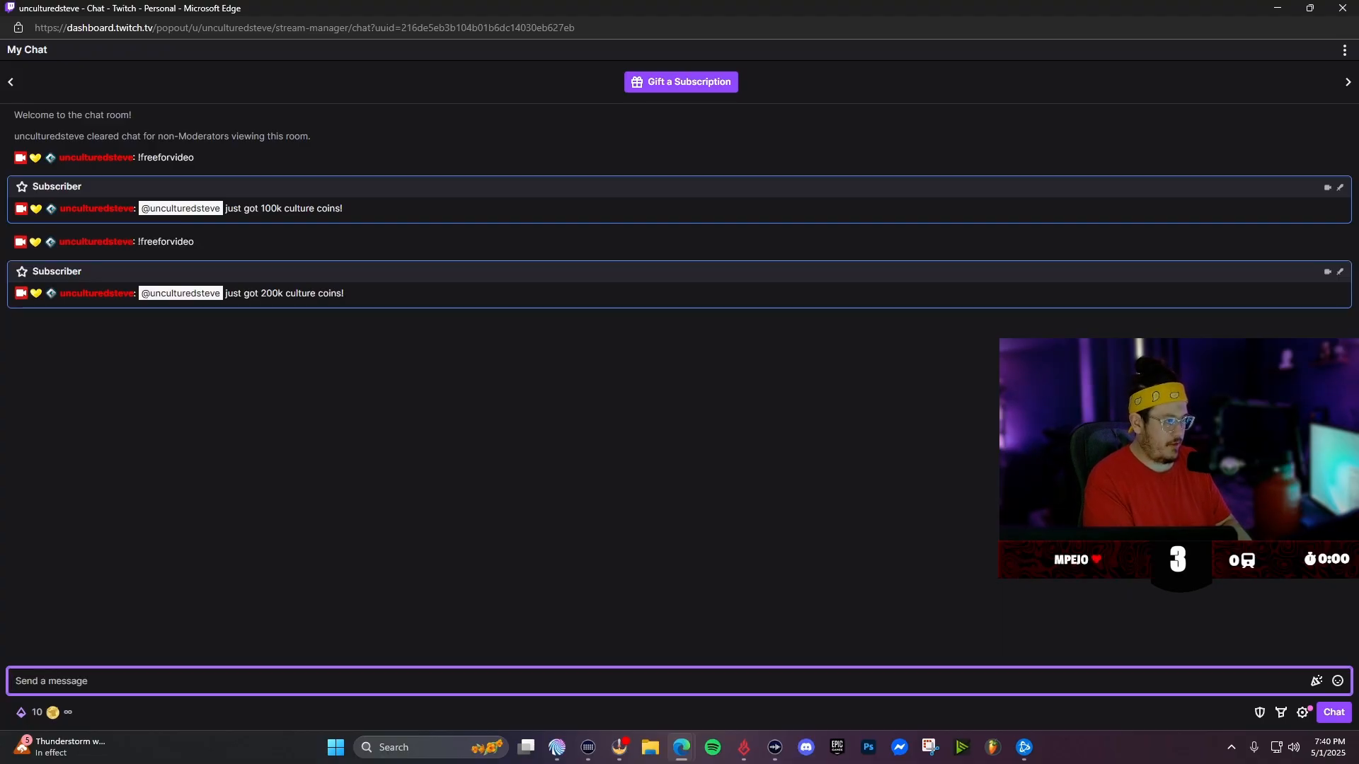
text(!free)
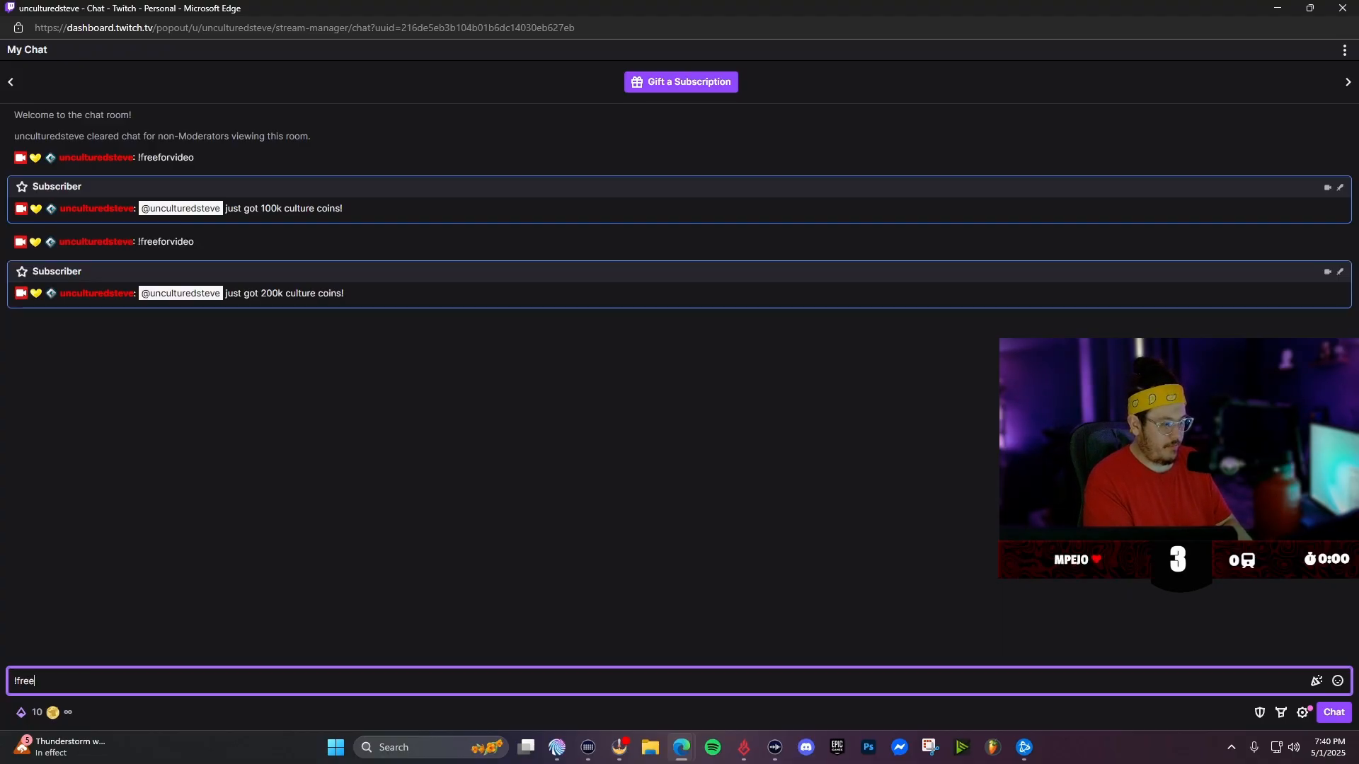
text(forvideo)
key(Return)
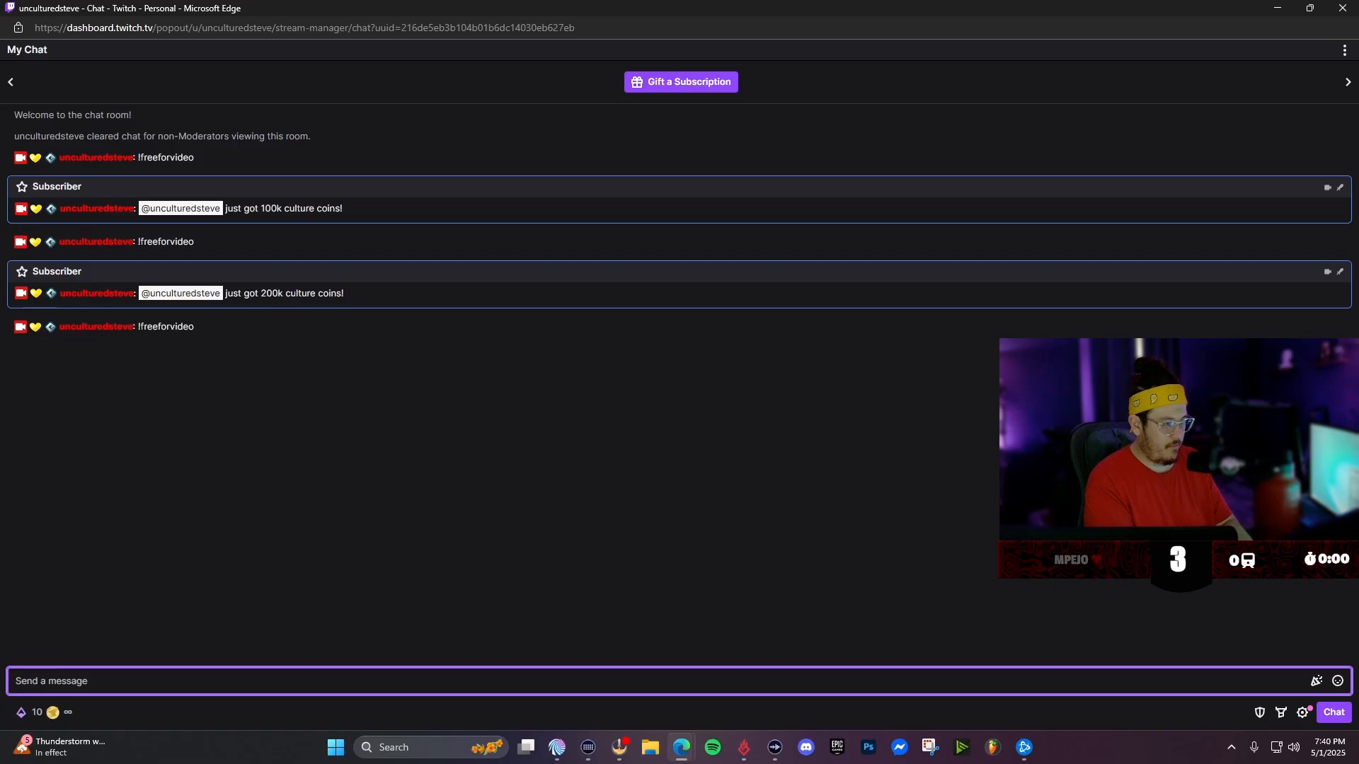
text(!f)
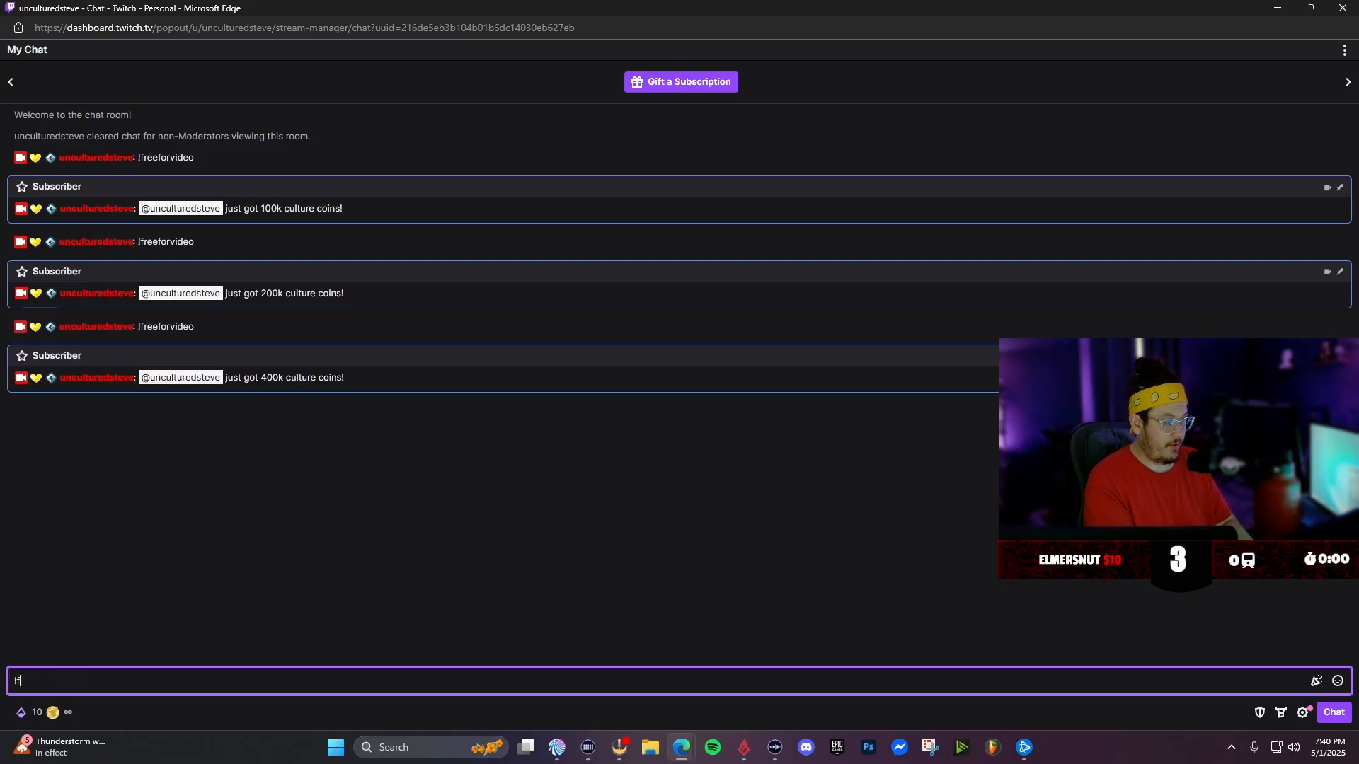
text(reeforvideo)
key(Return)
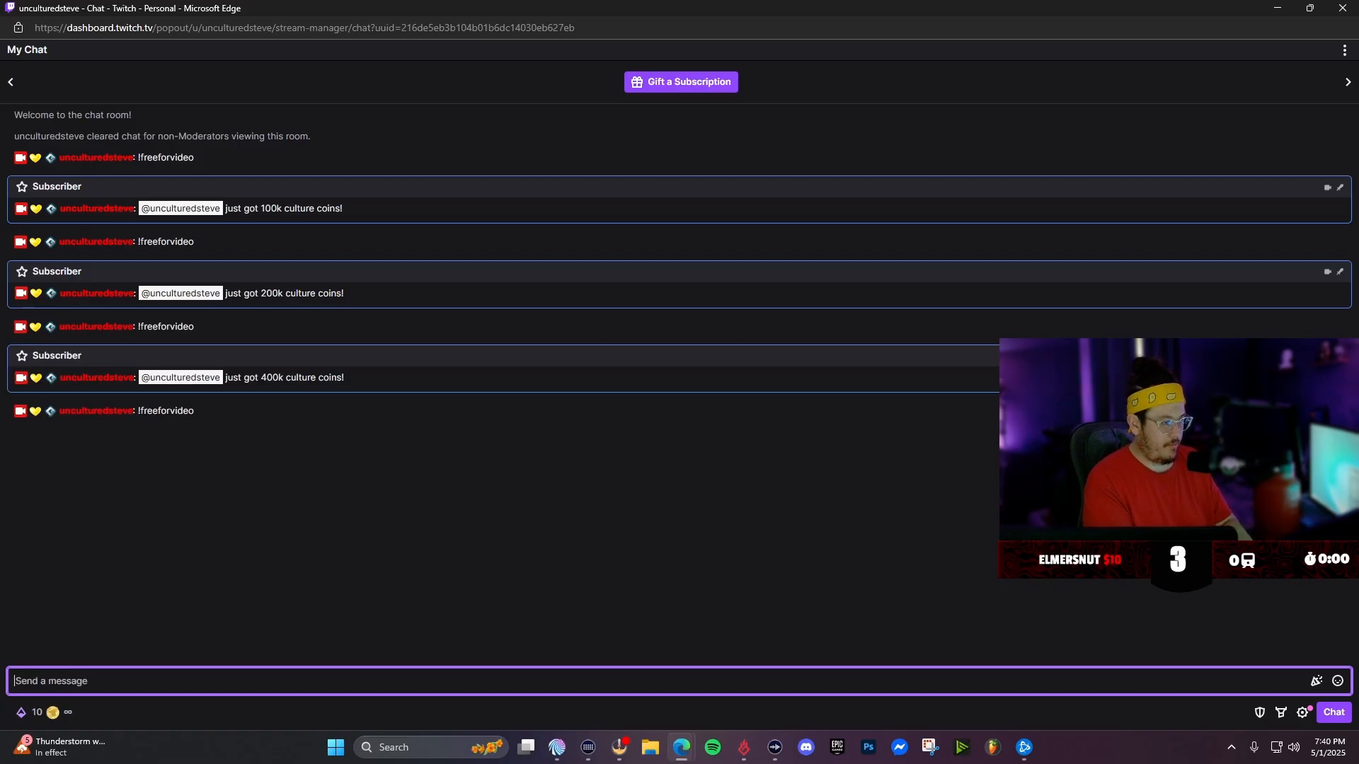